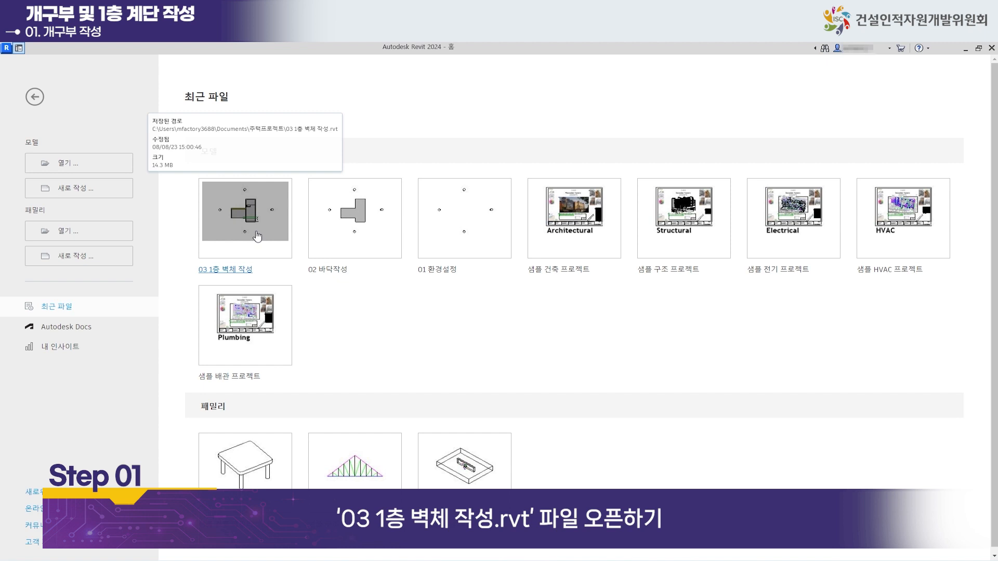
Open the recent project 03 1층 벽체 작성 and bring its FL.01 floor plan into view.
left_click(257, 236)
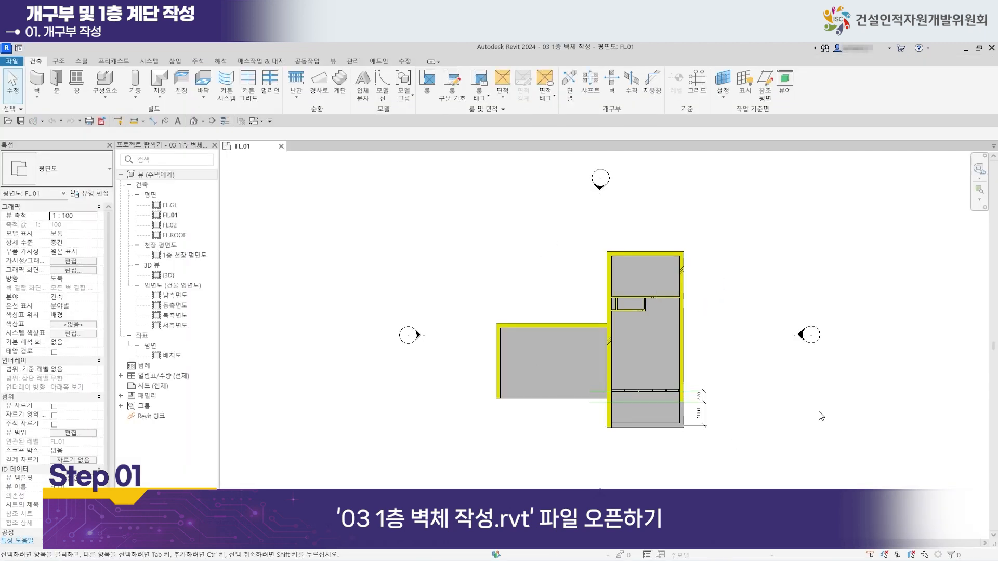
scroll(759, 377, "up", 3)
middle_click_drag(714, 355, 623, 361)
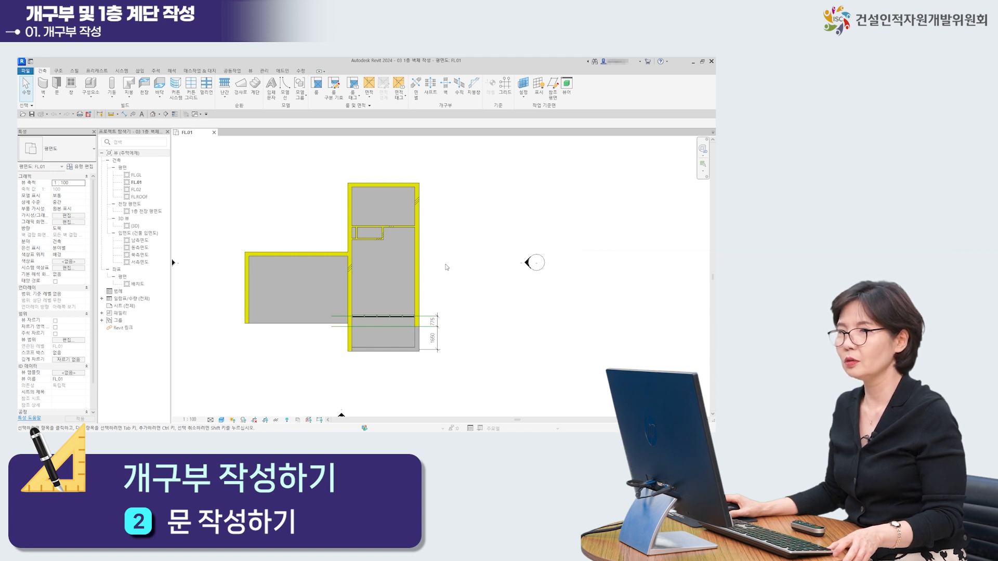
middle_click_drag(453, 270, 482, 275)
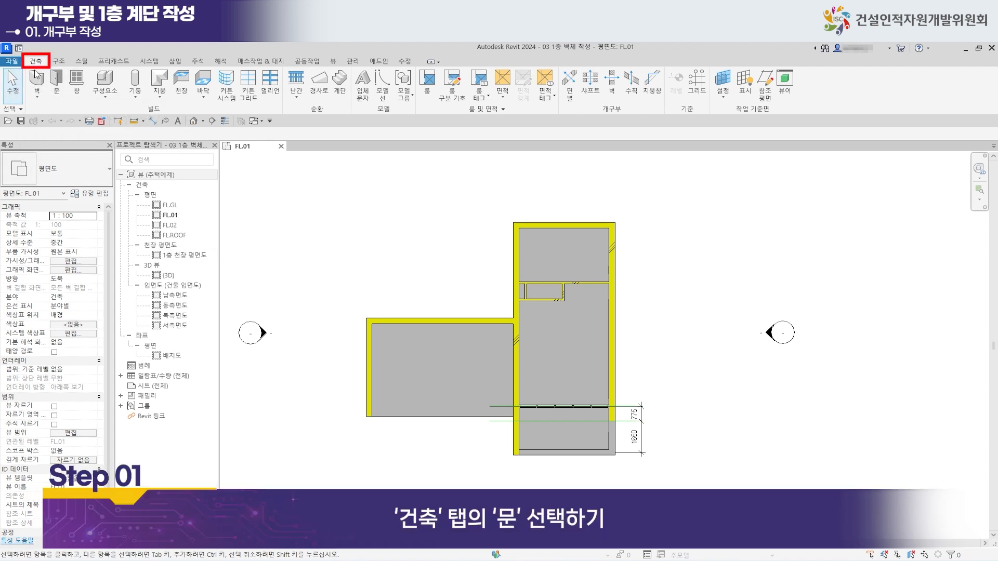
Place a 목재 양여닫이문 1800 x 2100mm door in the partition beside the closet, 350 mm from either side, flipped to swing toward the larger room.
left_click(60, 80)
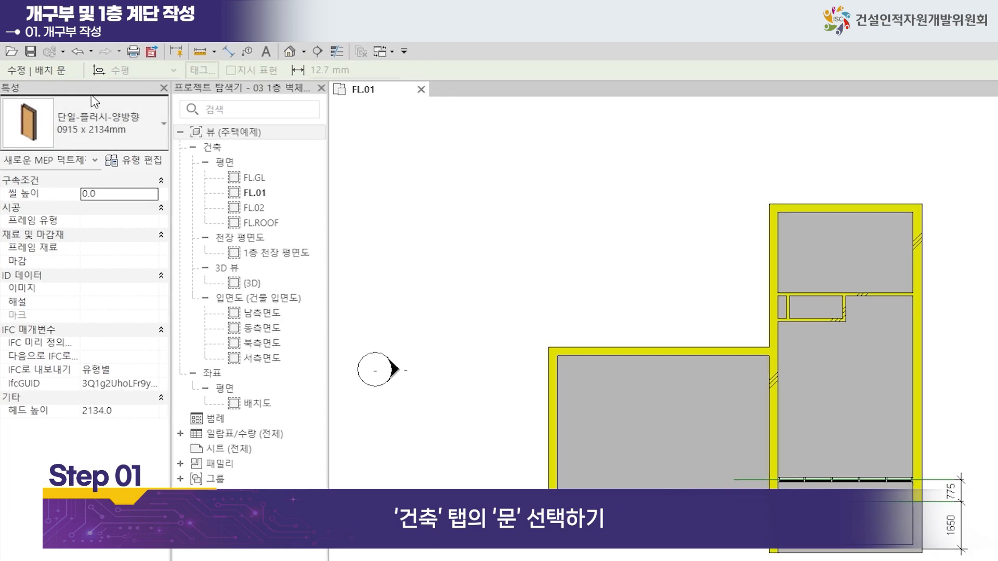
left_click(163, 126)
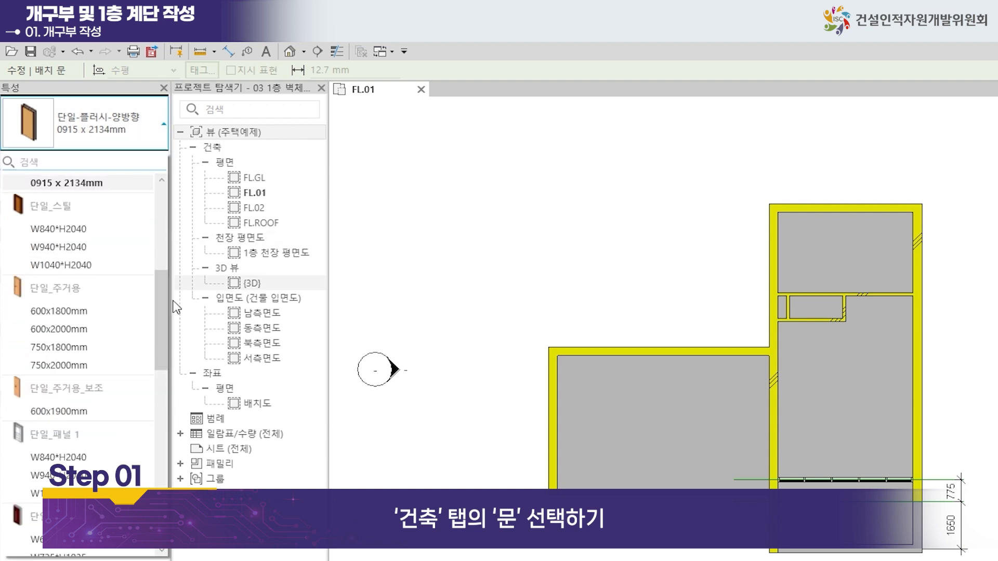
mouse_move(158, 305)
left_mouse_down()
mouse_move(167, 382)
mouse_move(160, 454)
mouse_move(163, 438)
left_mouse_up()
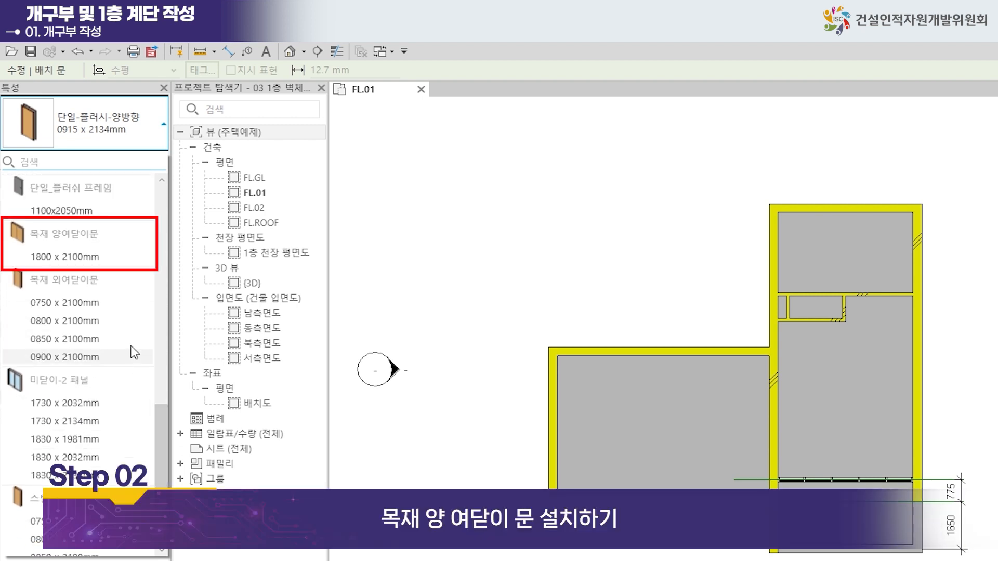
left_click(112, 250)
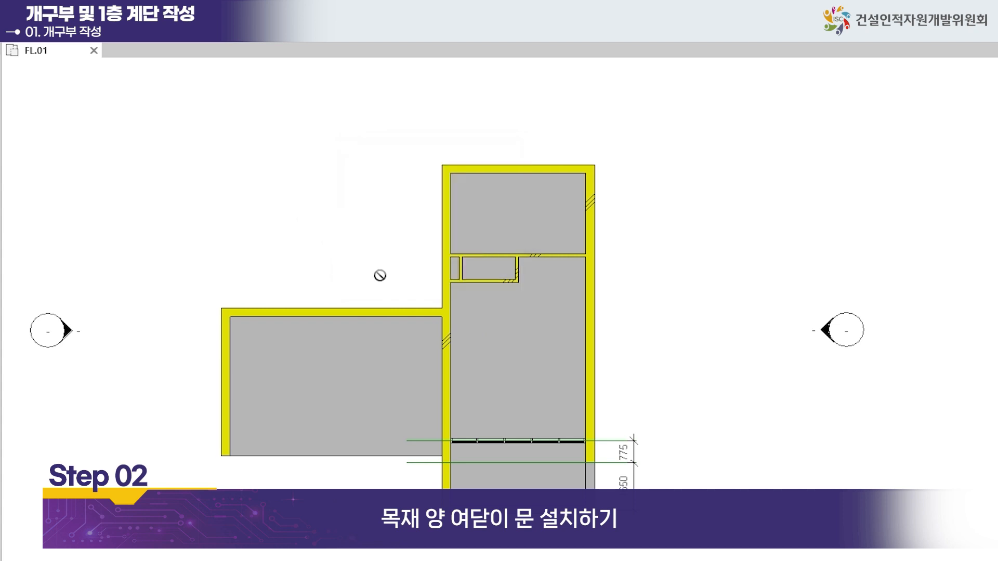
scroll(567, 266, "up", 5)
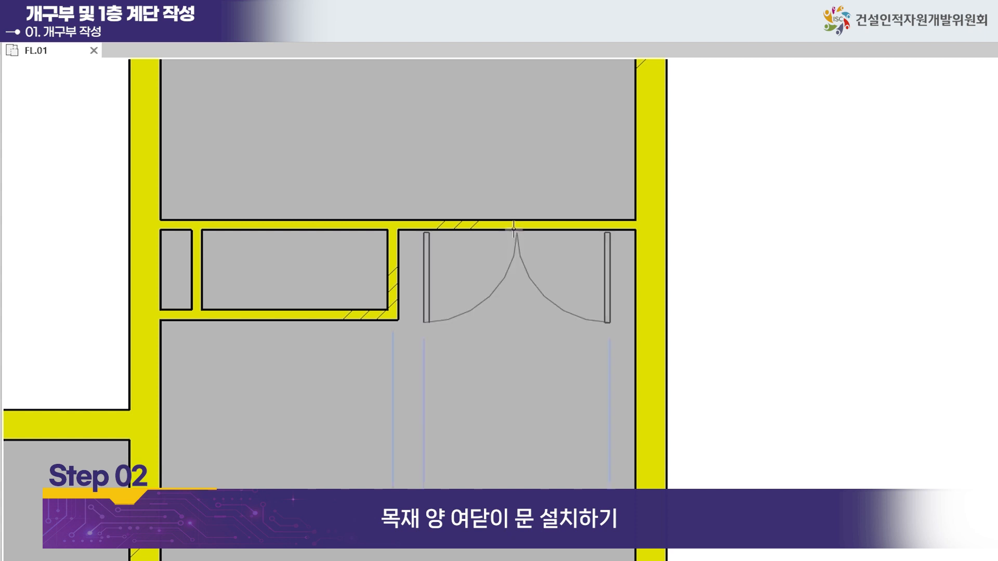
middle_click_drag(524, 256, 487, 379)
middle_click_drag(474, 342, 467, 425)
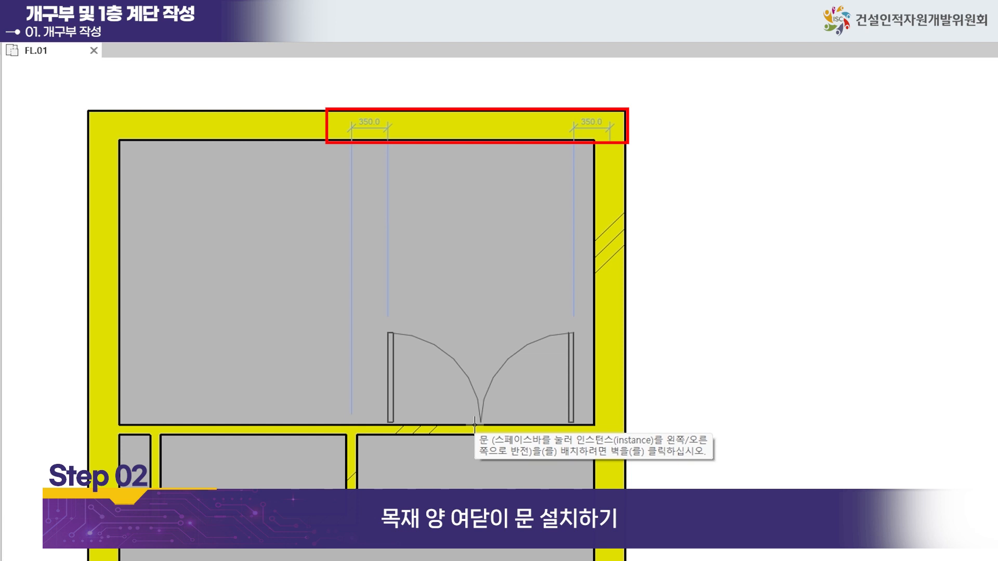
left_click(474, 425)
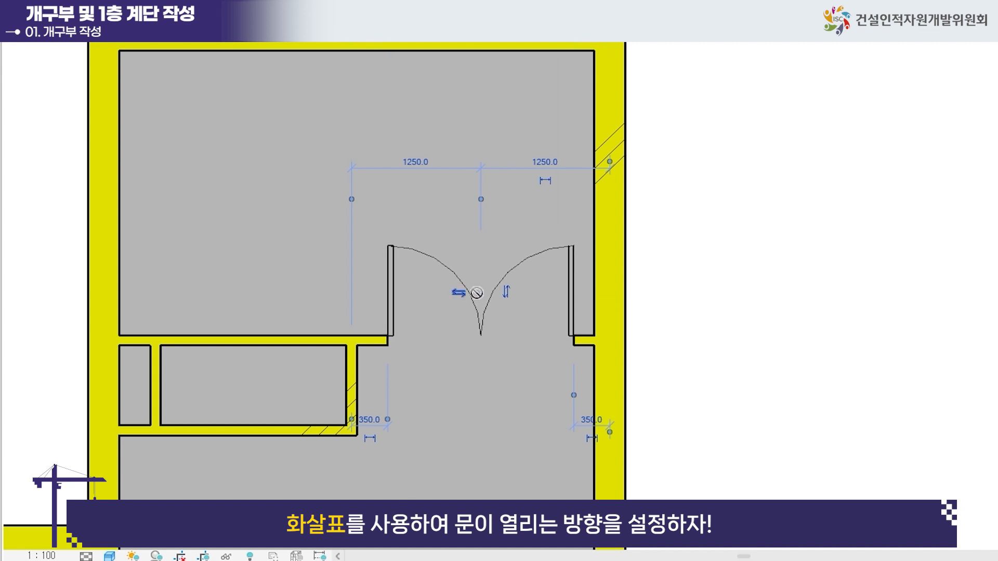
left_click(505, 291)
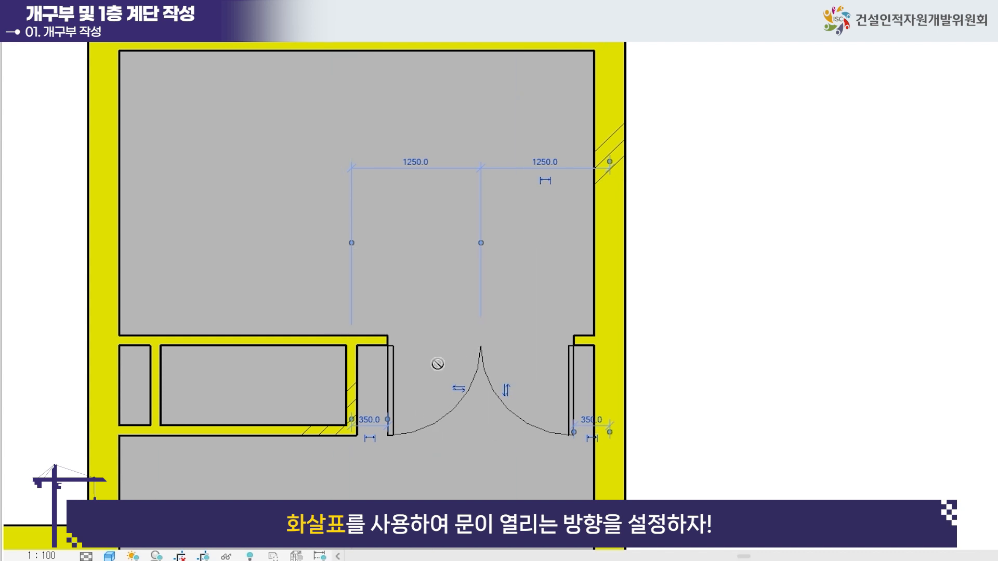
Place a 목재 외여닫이문 0900 x 2100mm door centred in the closet's upper wall, 500 mm from either side, and reverse its hinge side.
middle_click_drag(293, 381, 515, 258)
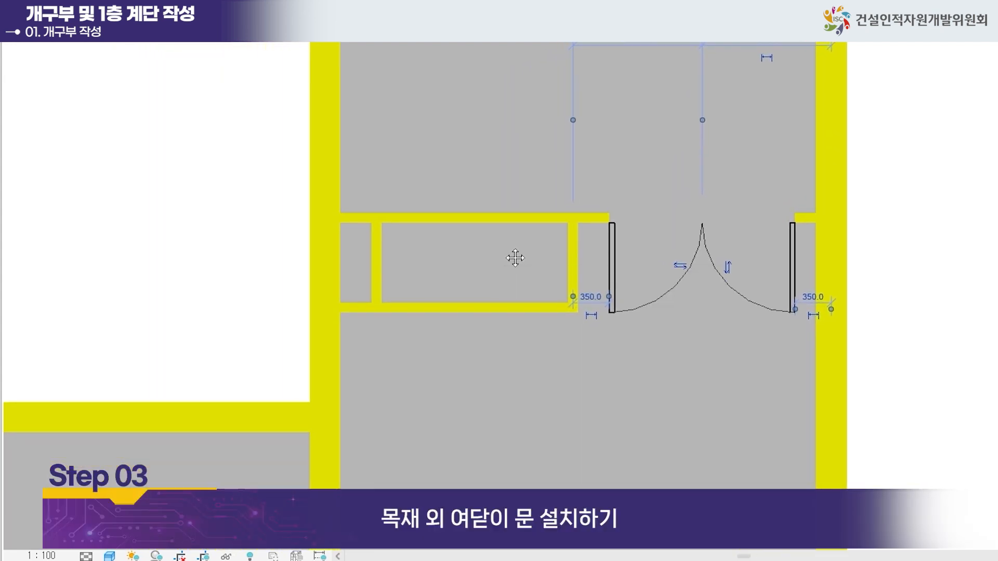
scroll(504, 372, "down", 3)
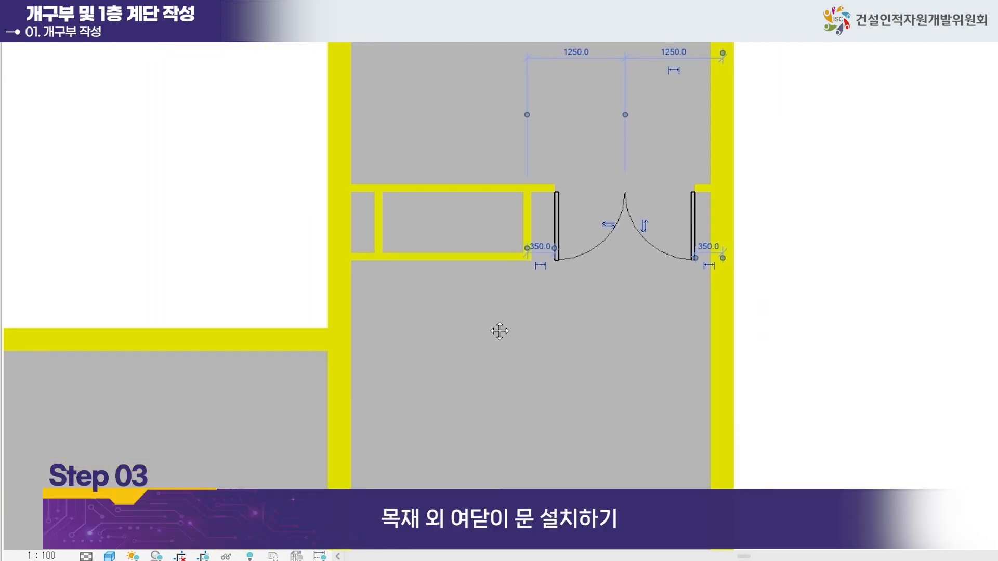
middle_click_drag(499, 331, 499, 338)
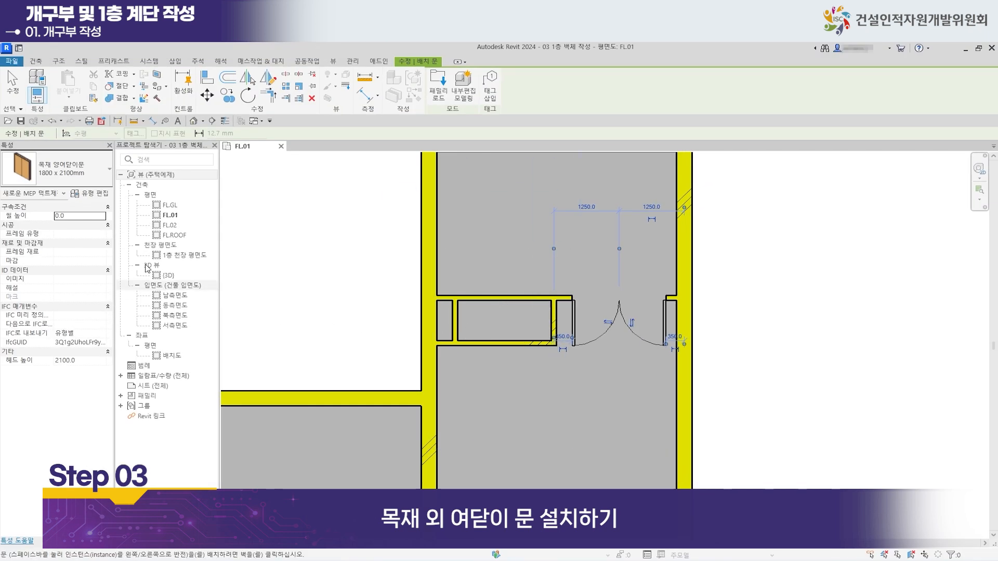
left_click(107, 173)
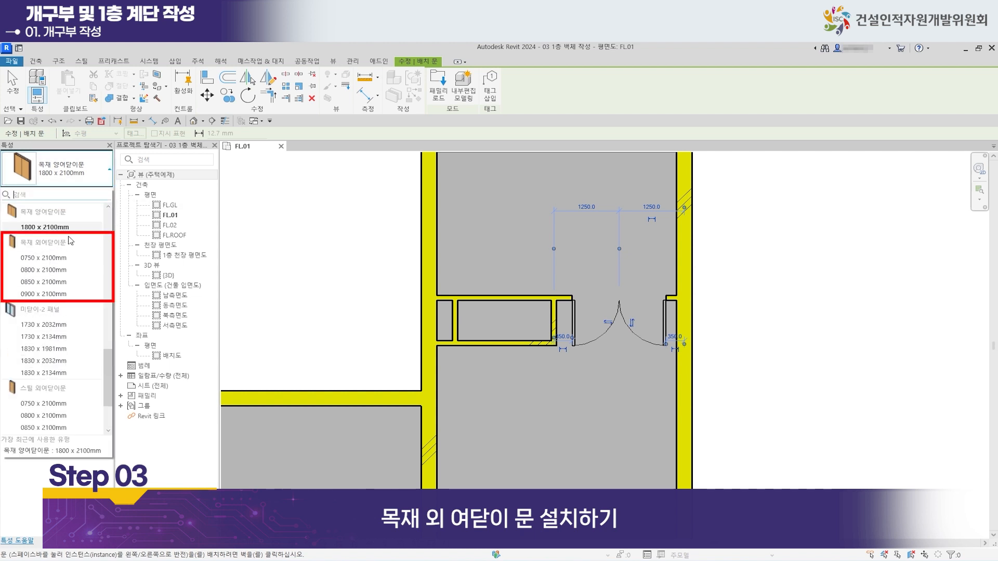
mouse_move(66, 296)
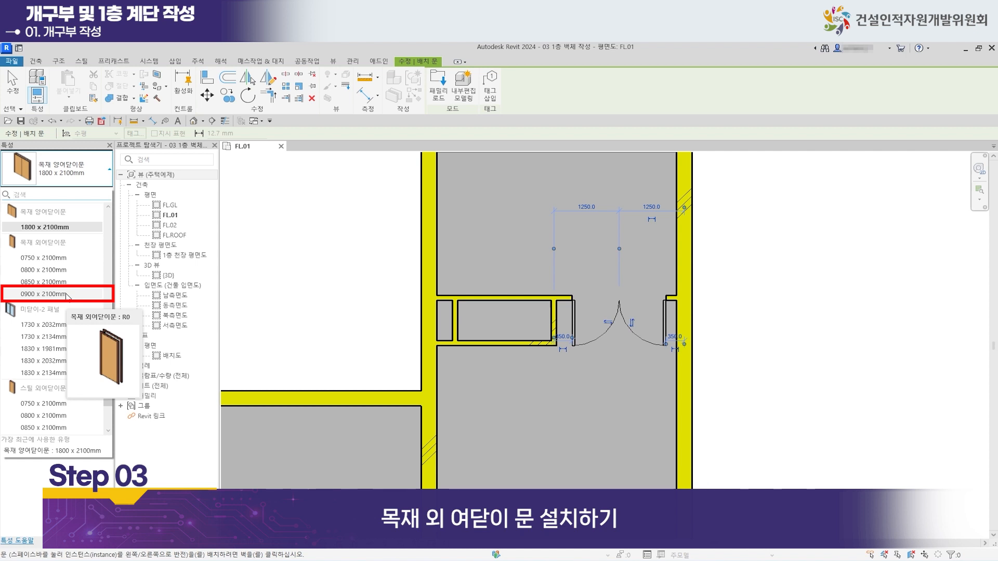
left_click(67, 295)
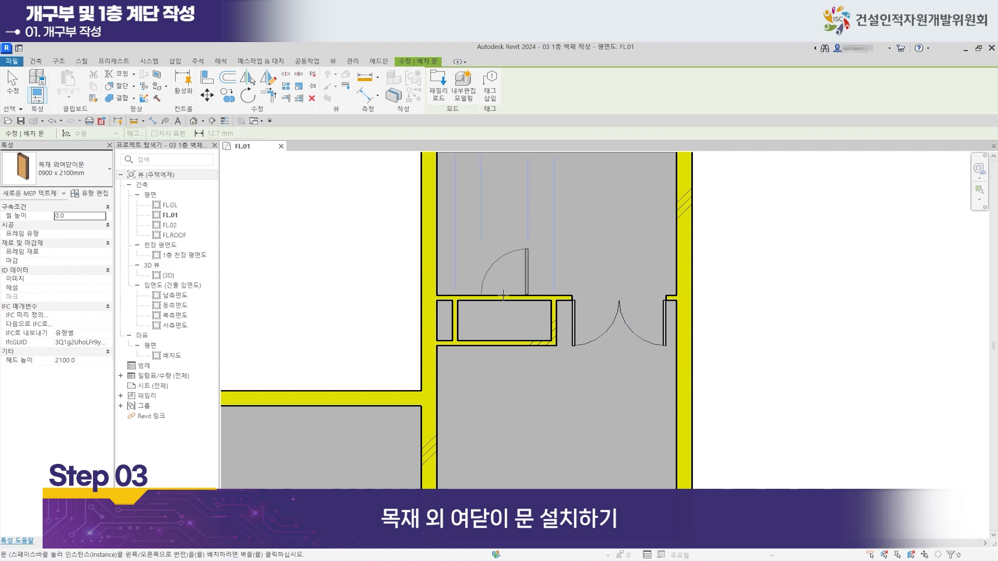
scroll(504, 296, "down", 2)
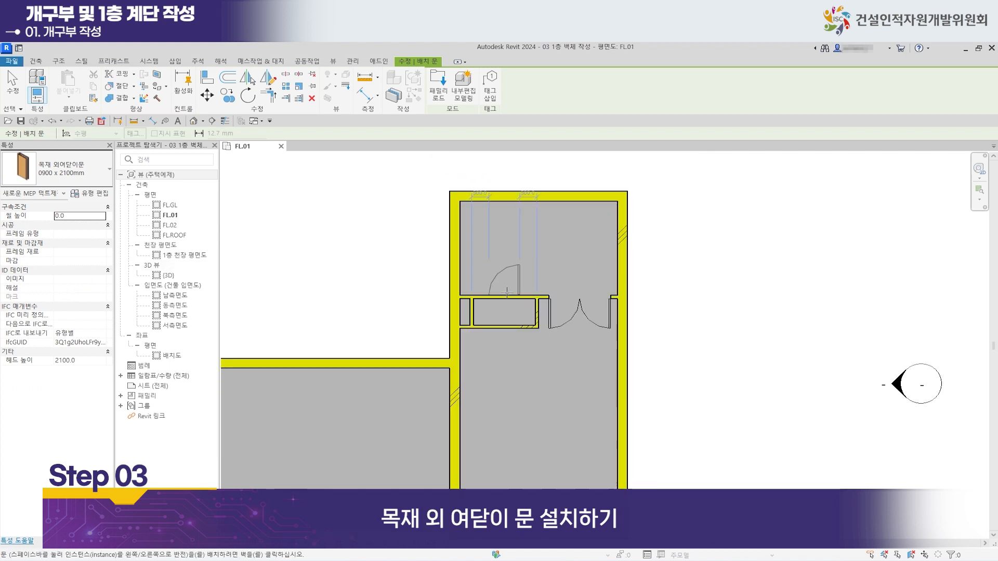
left_click(505, 293)
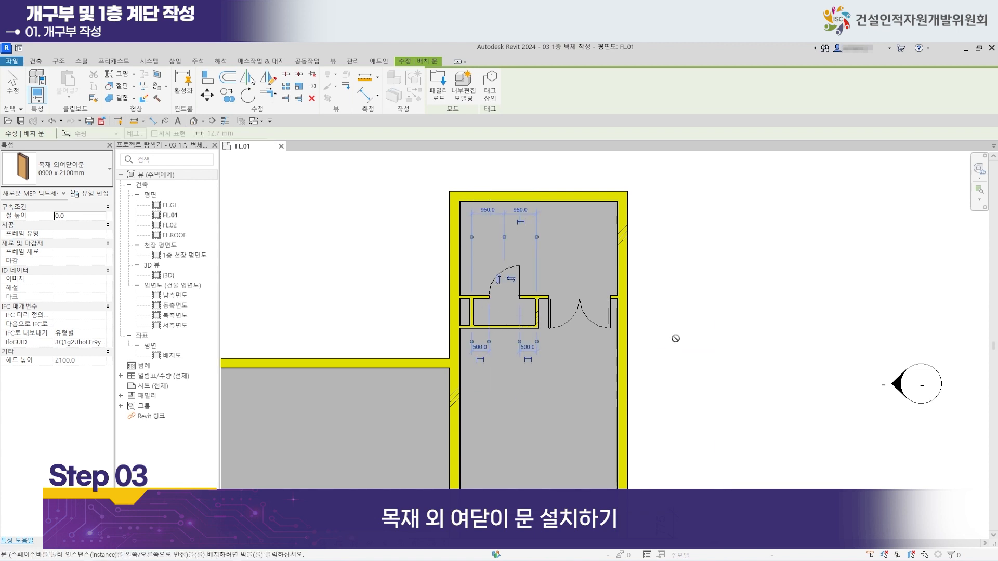
scroll(675, 296, "up", 2)
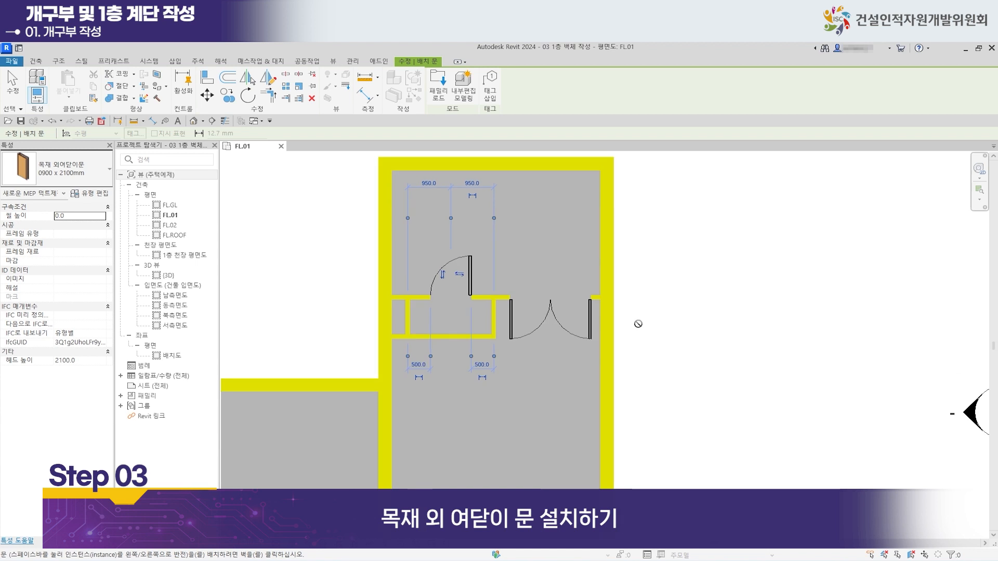
scroll(514, 275, "up", 2)
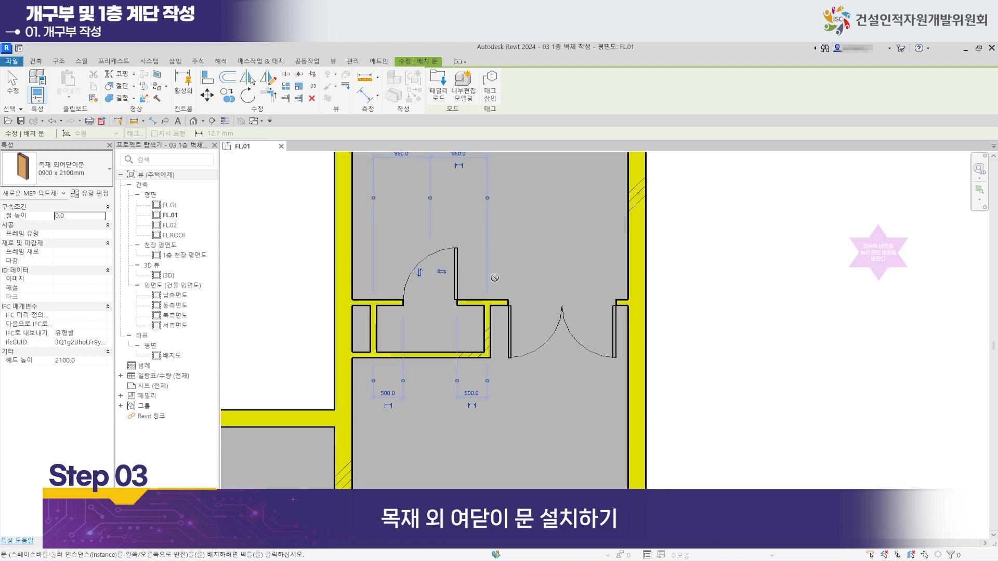
left_click(442, 271)
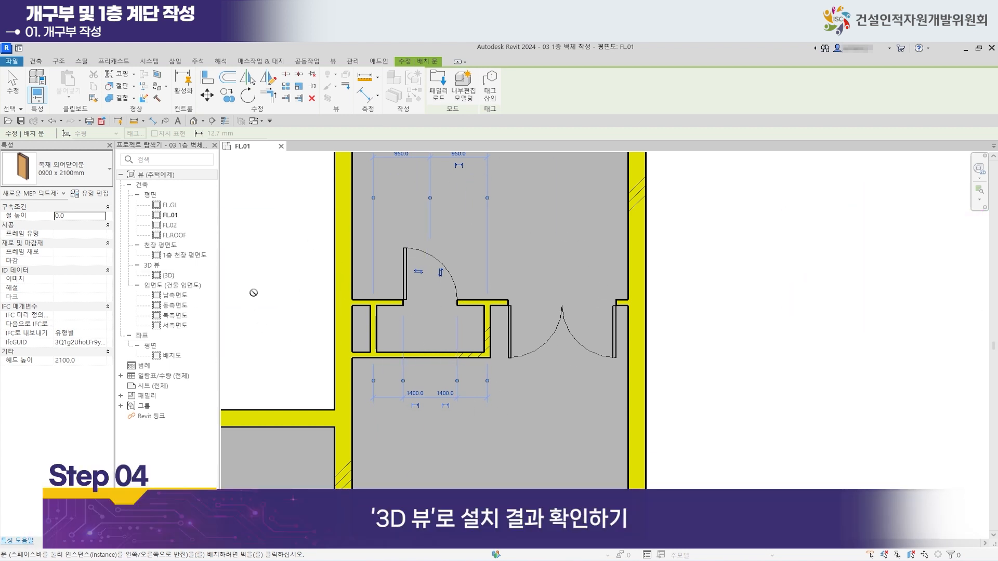
Open the {3D} view and examine both wooden doors from the rear of the house.
double_click(168, 276)
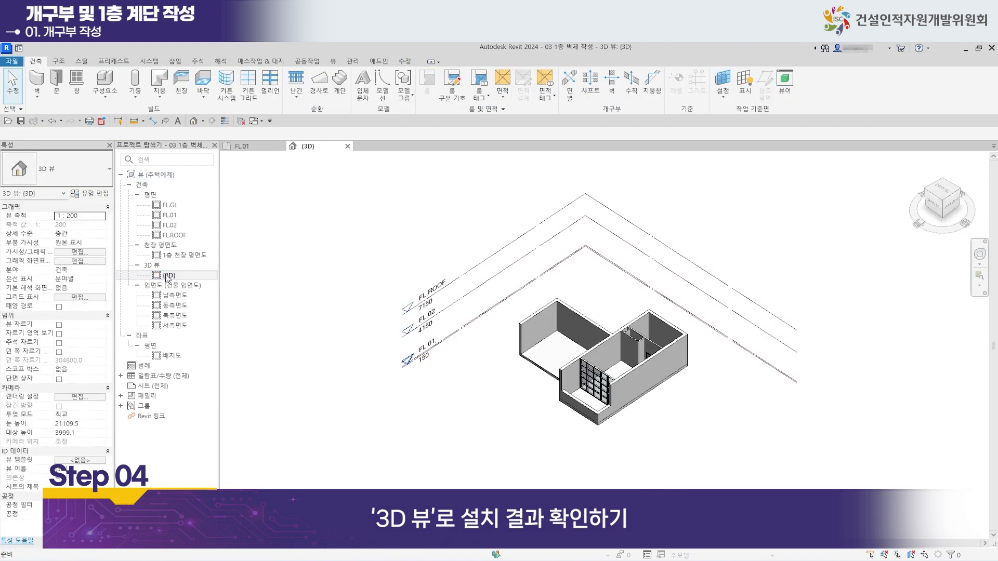
scroll(660, 370, "up", 5)
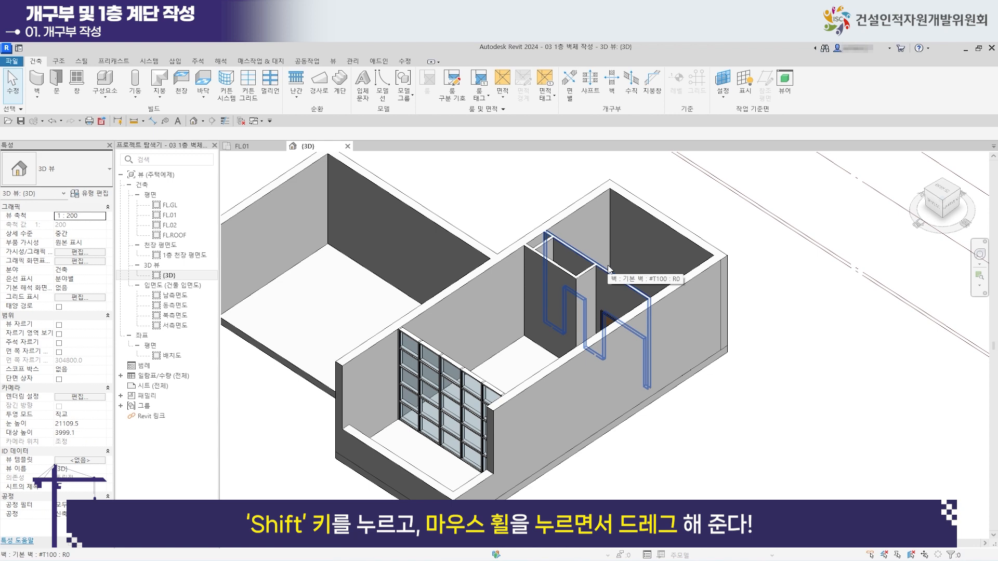
middle_click_drag(624, 298, 284, 429, "shift")
scroll(283, 429, "up", 3)
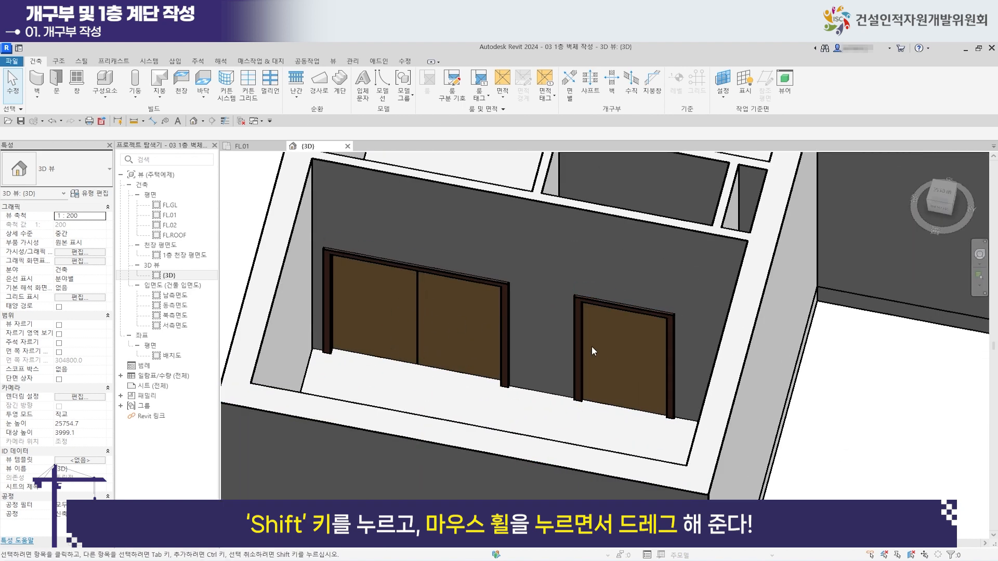
scroll(590, 346, "down", 3)
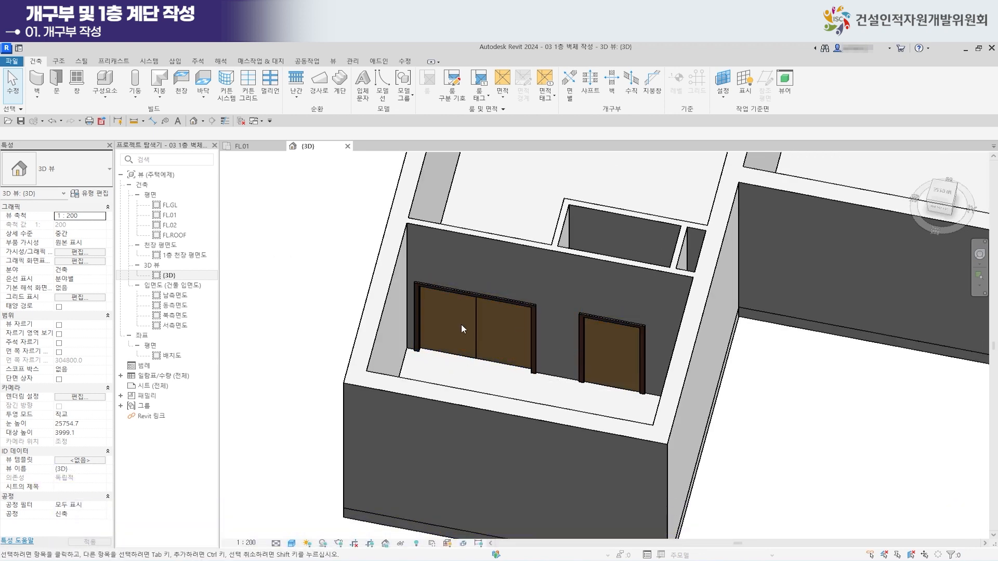
scroll(564, 350, "down", 4)
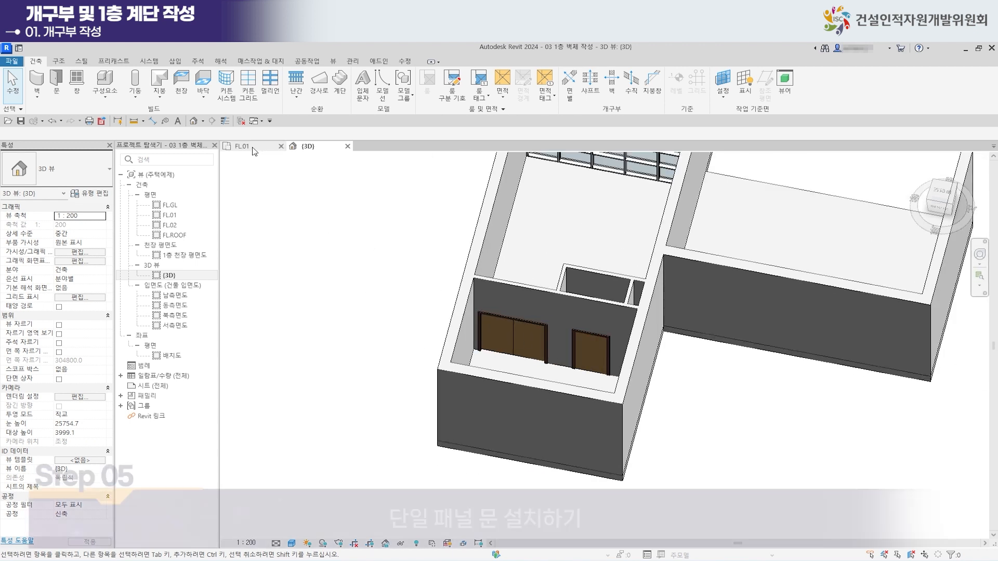
Return to the FL.01 floor plan and start a new door using the 단일_패널 2 type W935*H2035.
left_click(253, 150)
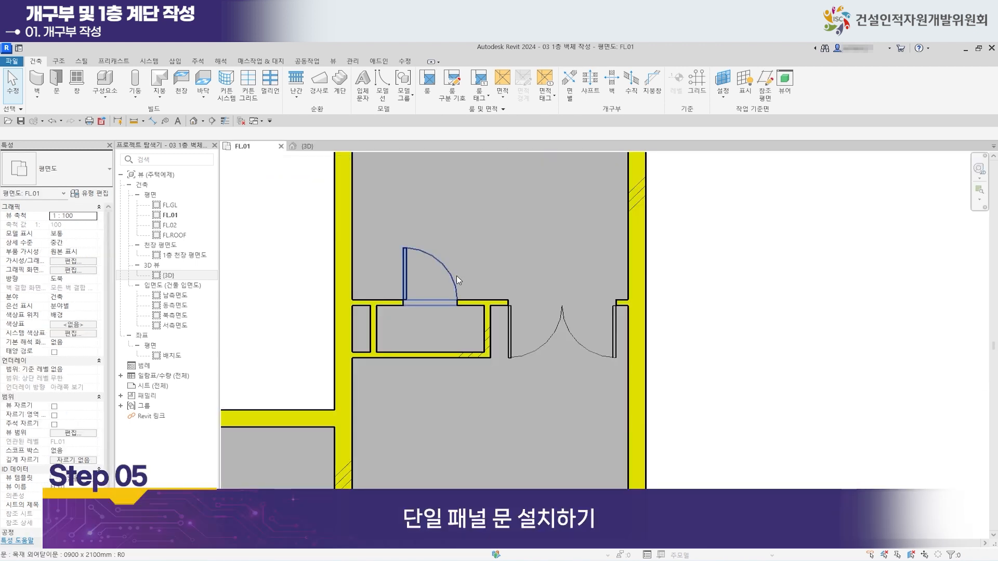
scroll(454, 274, "down", 5)
middle_click_drag(469, 379, 572, 326)
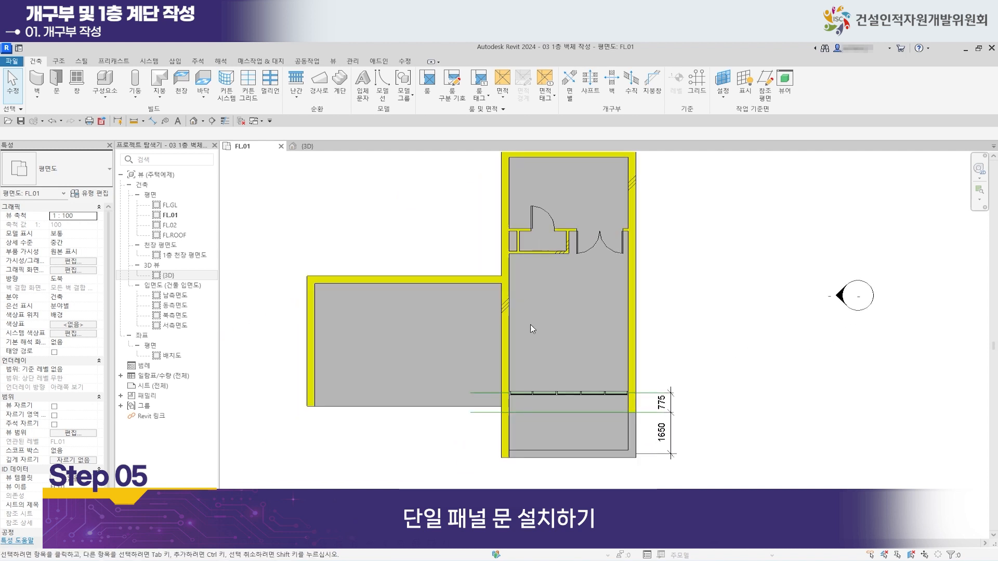
scroll(698, 356, "up", 2)
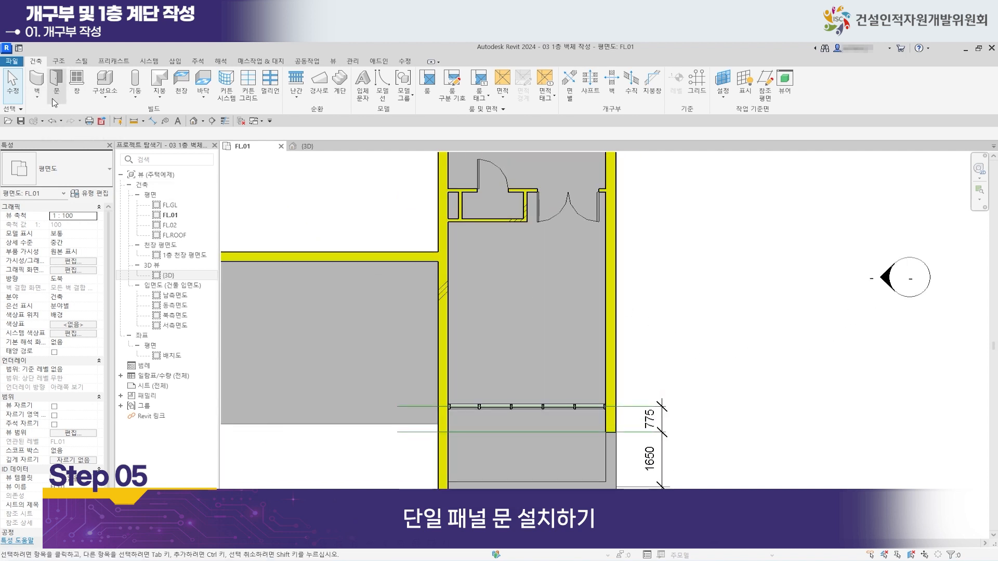
left_click(57, 83)
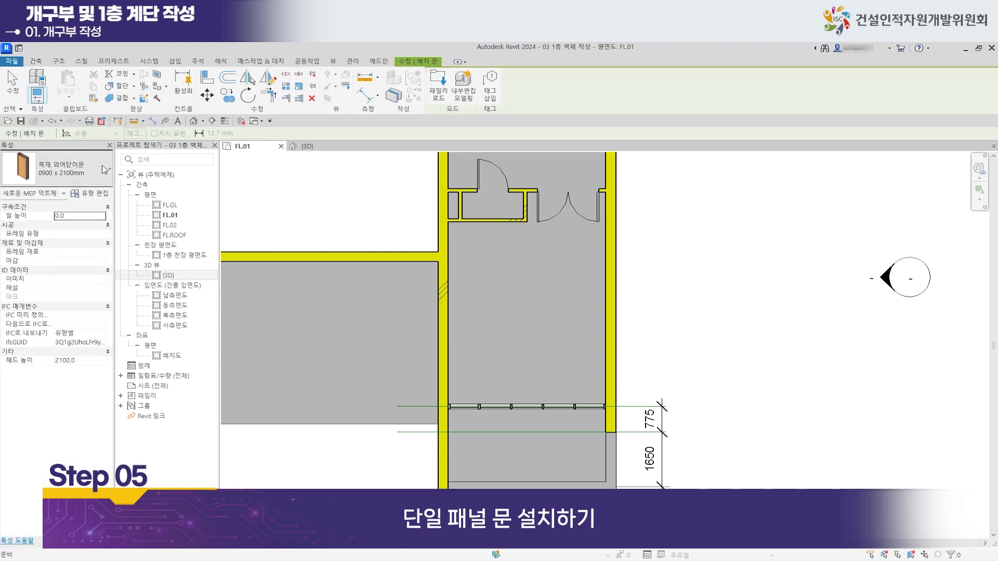
left_click(109, 169)
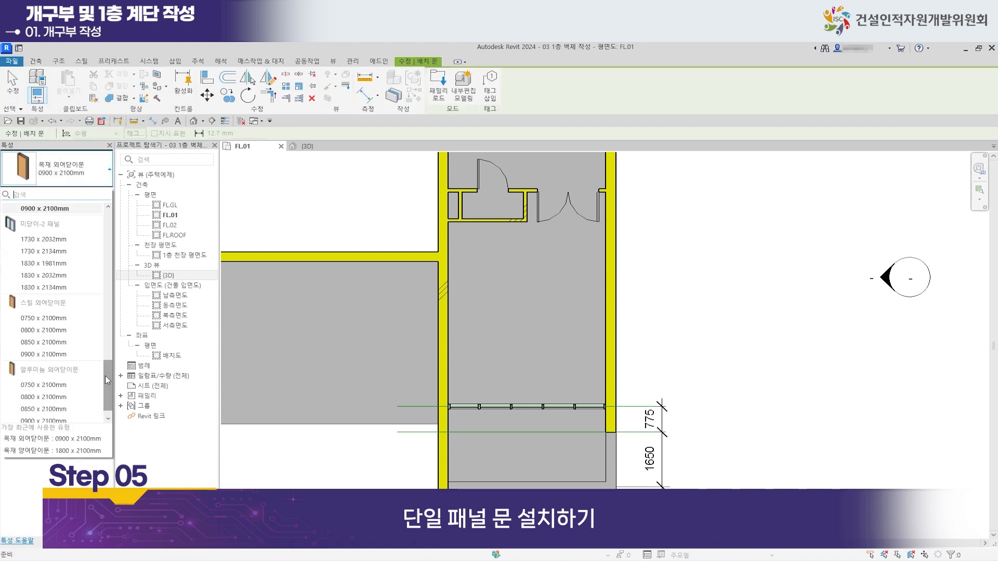
left_click_drag(105, 375, 107, 399)
scroll(110, 383, "up", 5)
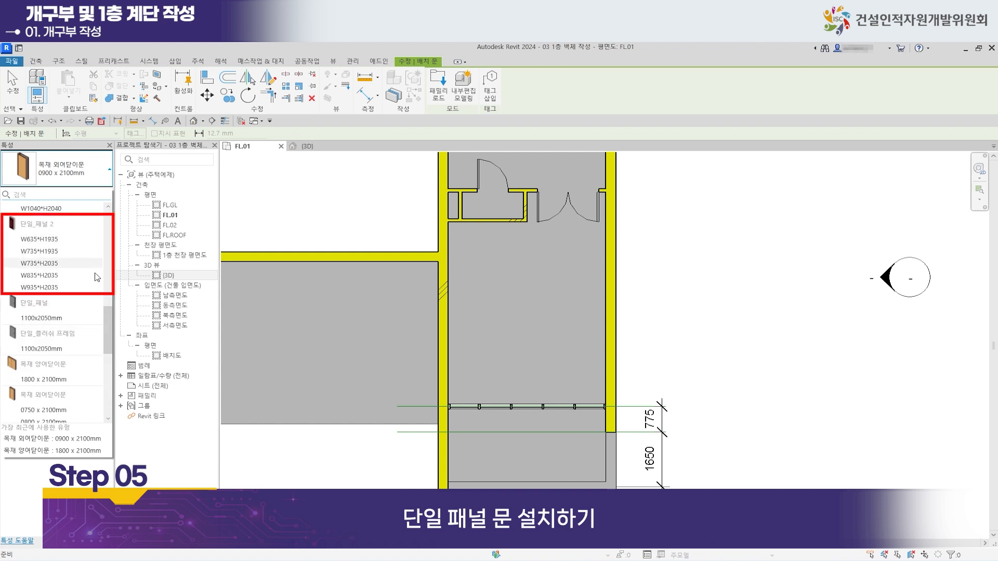
mouse_move(25, 229)
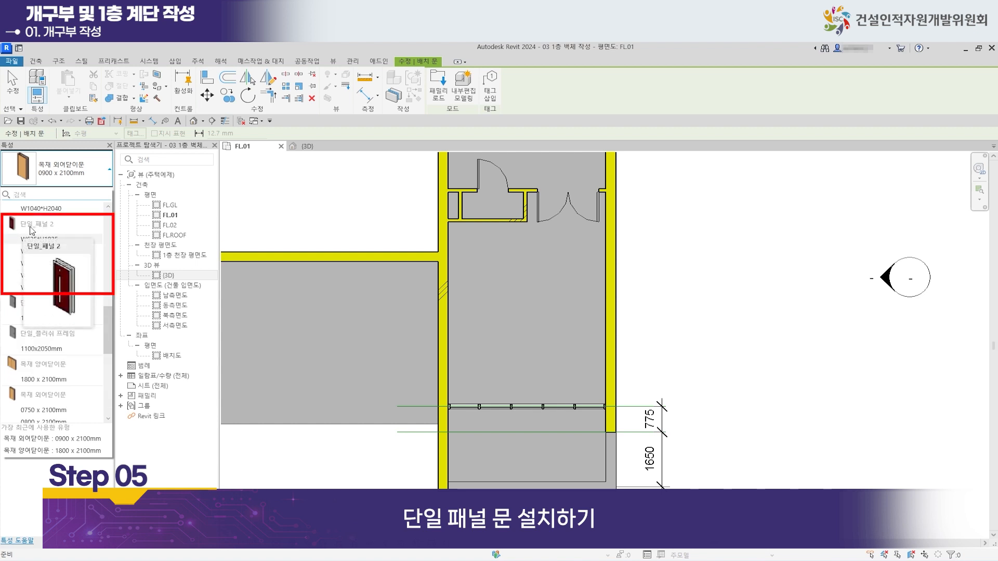
mouse_move(50, 289)
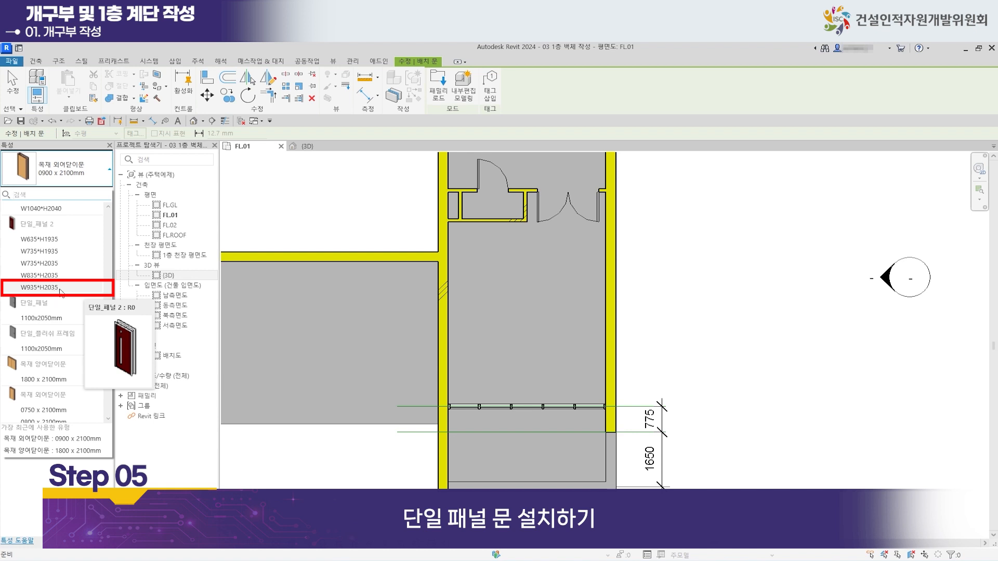
left_click(60, 290)
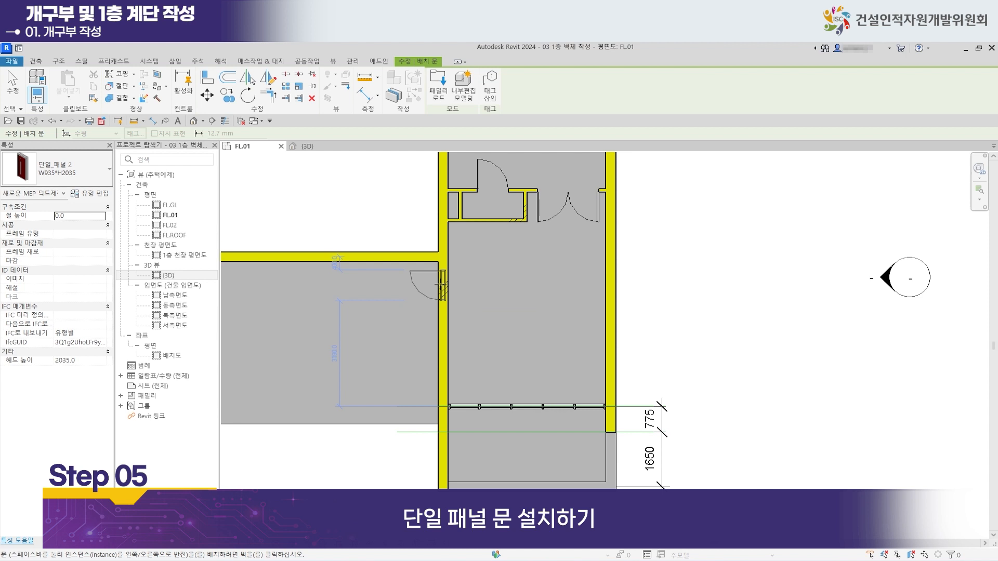
Place the panel door in the wall between the two large rooms, 200 mm below their upper wall junction, swinging into the wider room.
scroll(442, 284, "up", 3)
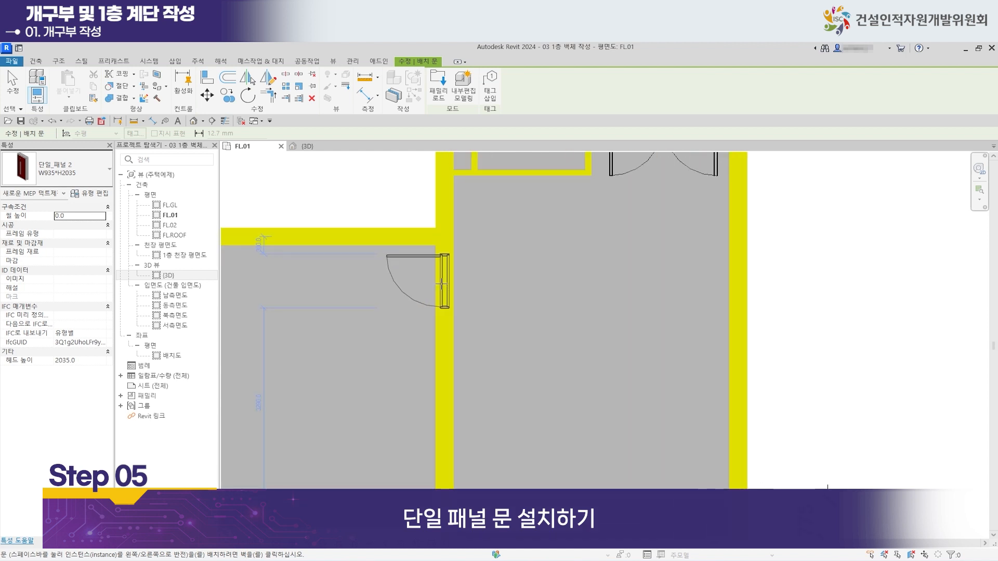
scroll(442, 283, "up", 3)
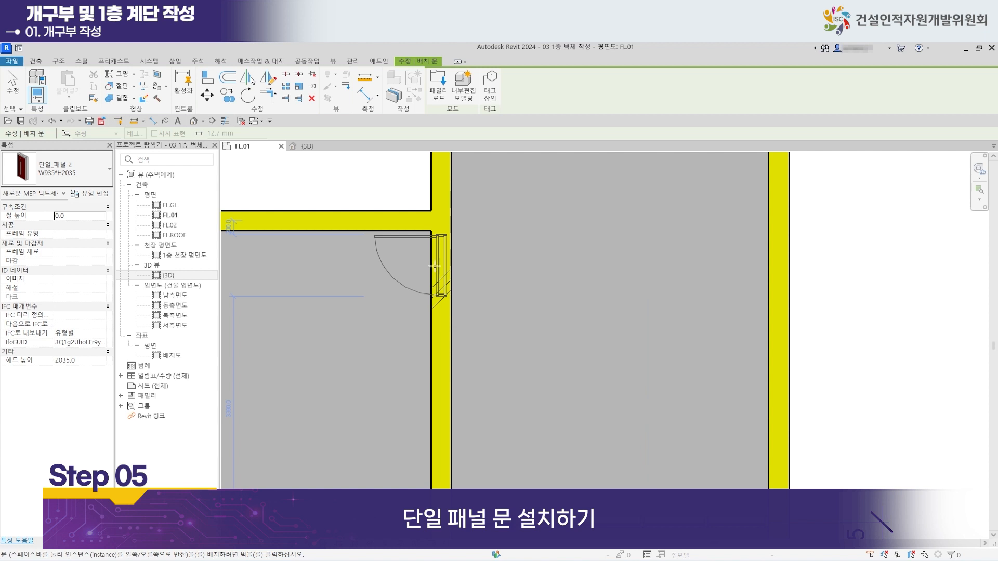
middle_click_drag(434, 265, 503, 279)
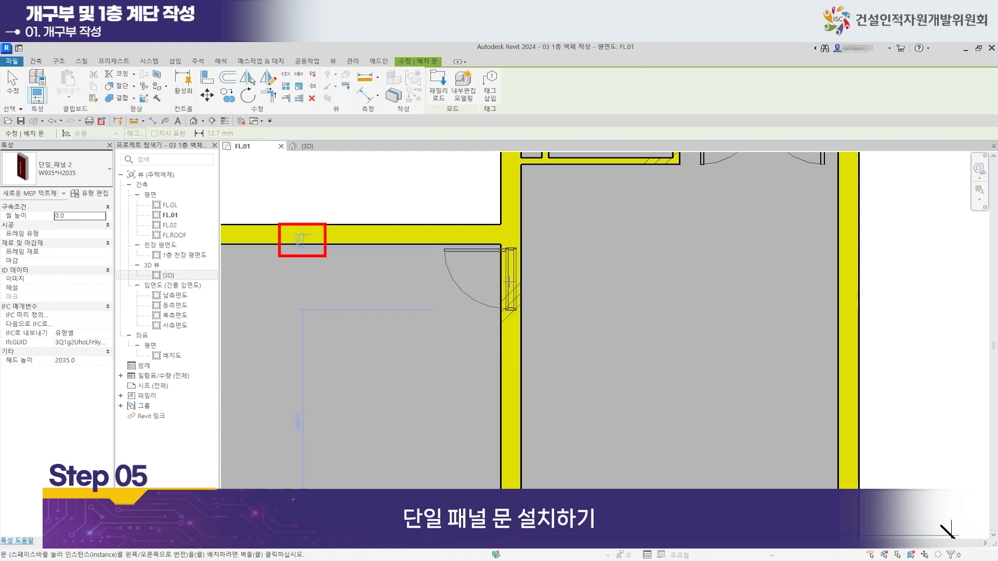
scroll(509, 282, "up", 1)
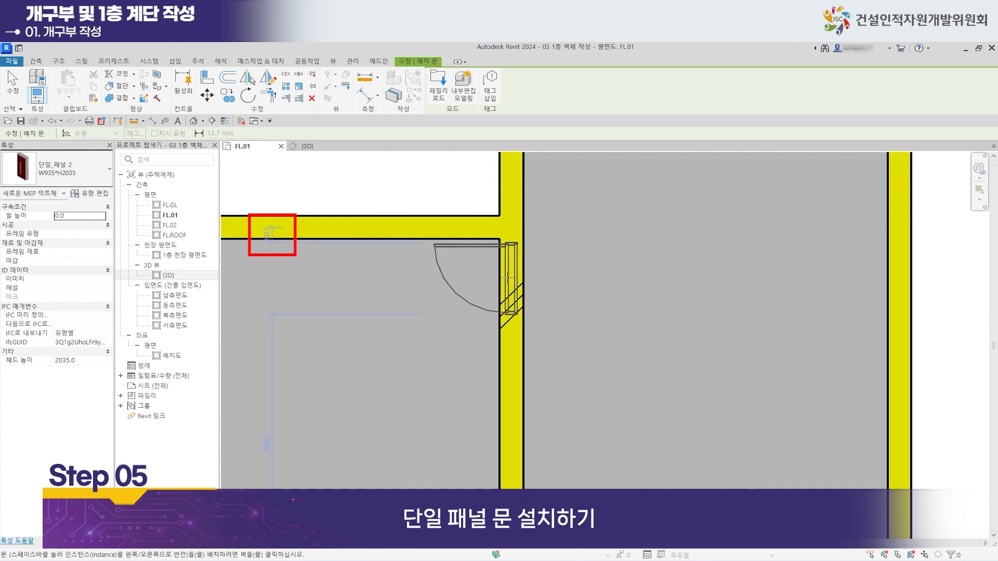
left_click(509, 278)
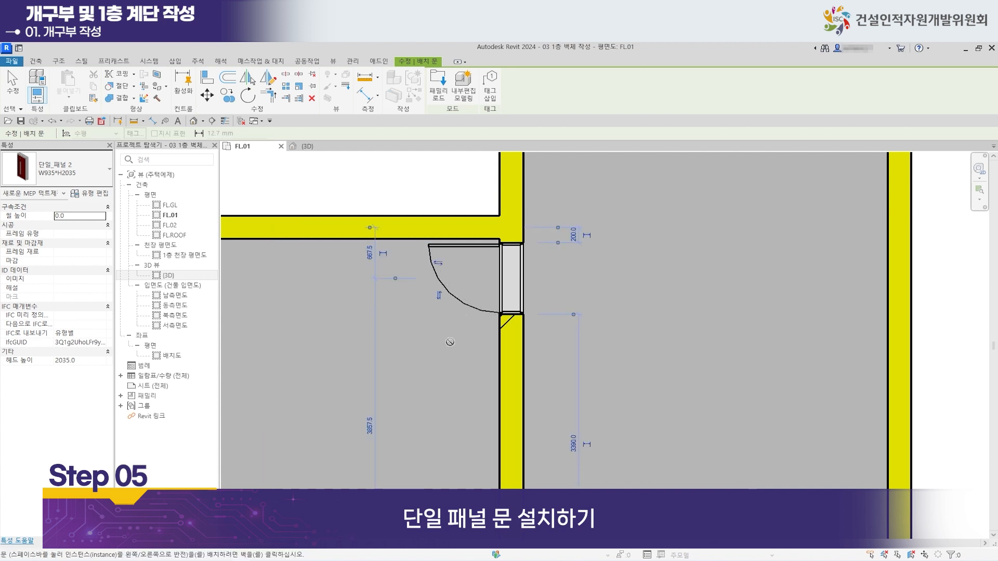
Place another W935*H2035 panel door in the right exterior wall, 200 mm above the curtain wall line, swinging outward.
scroll(446, 295, "down", 3)
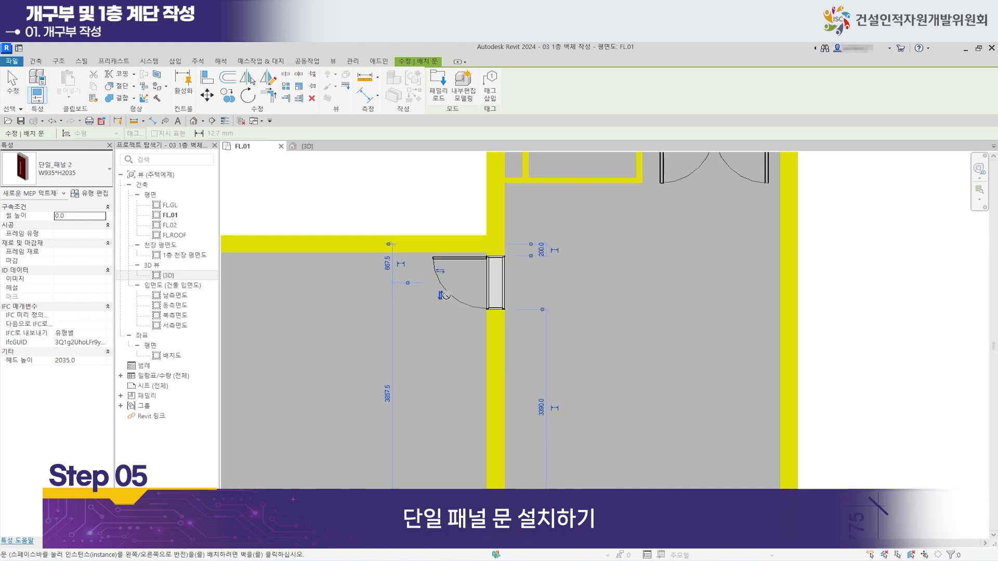
middle_click_drag(623, 375, 487, 348)
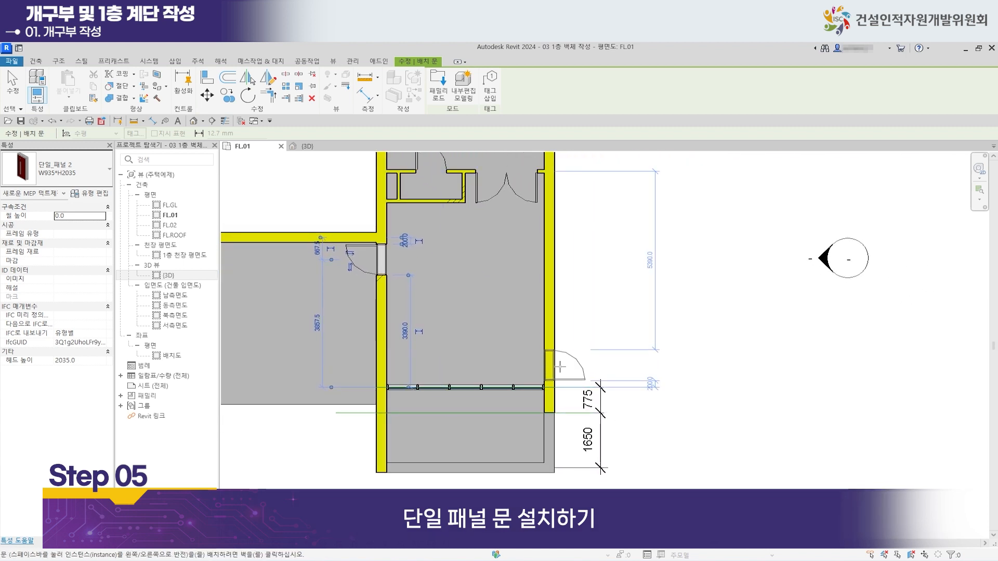
scroll(559, 371, "up", 5)
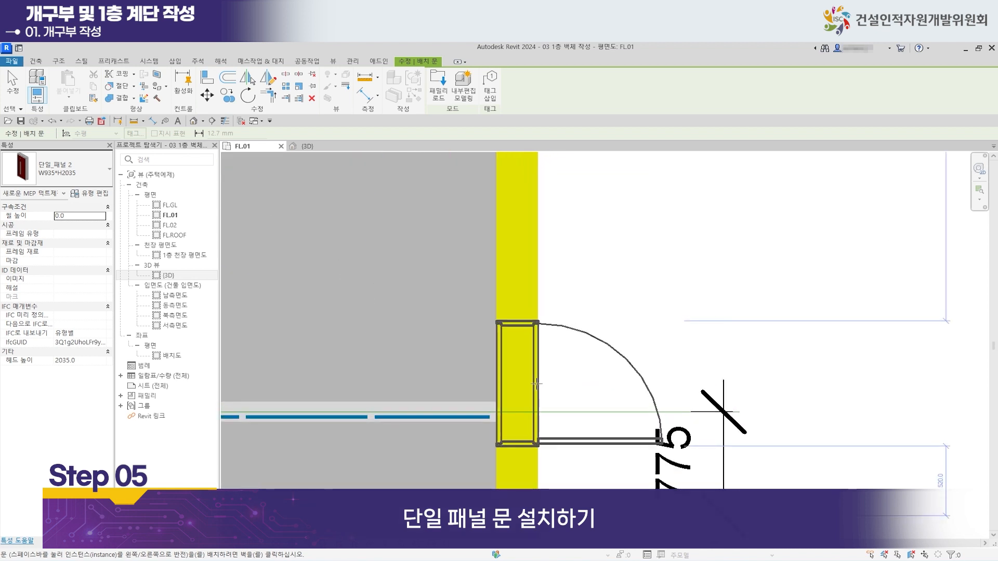
scroll(540, 390, "up", 3)
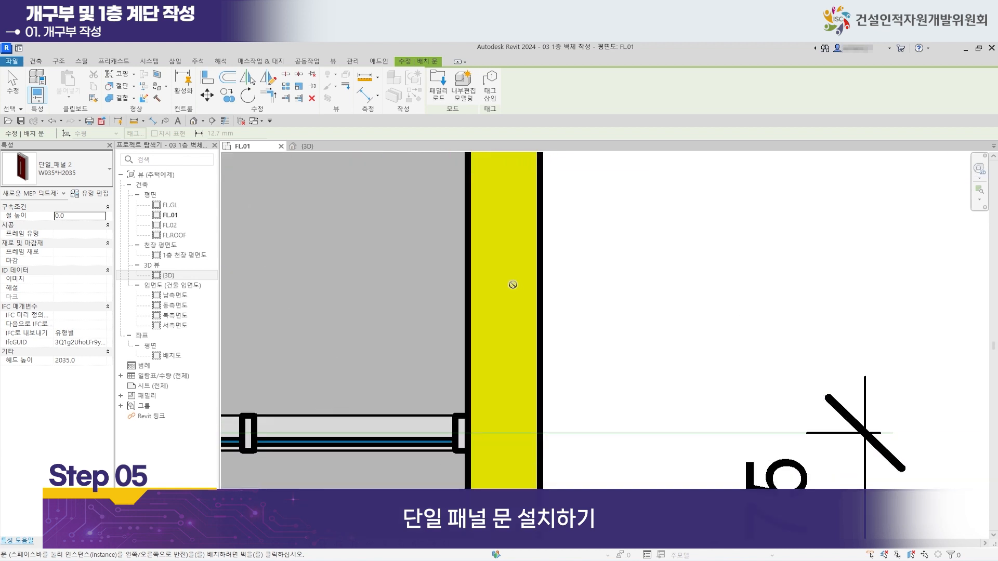
scroll(504, 322, "down", 2)
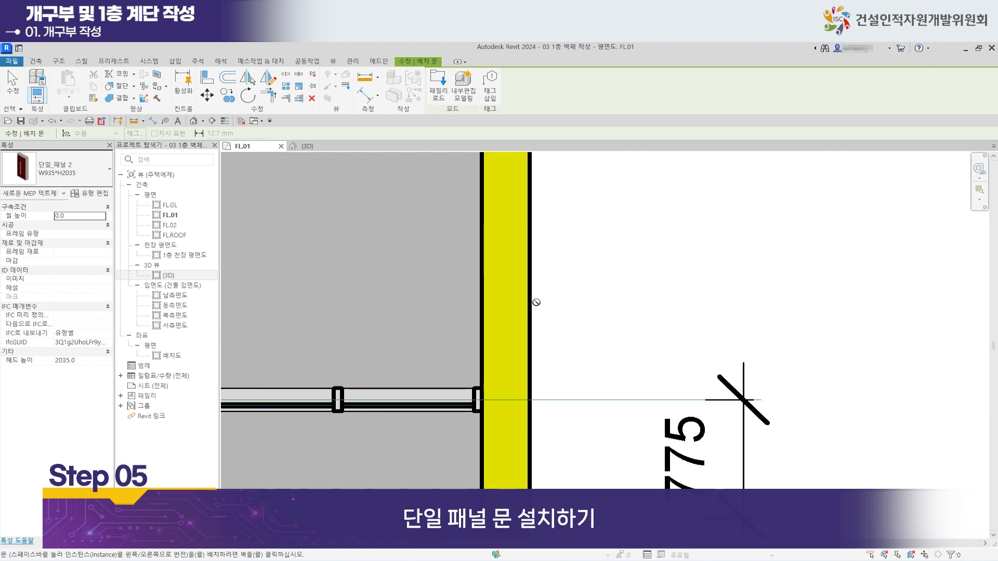
scroll(535, 307, "down", 2)
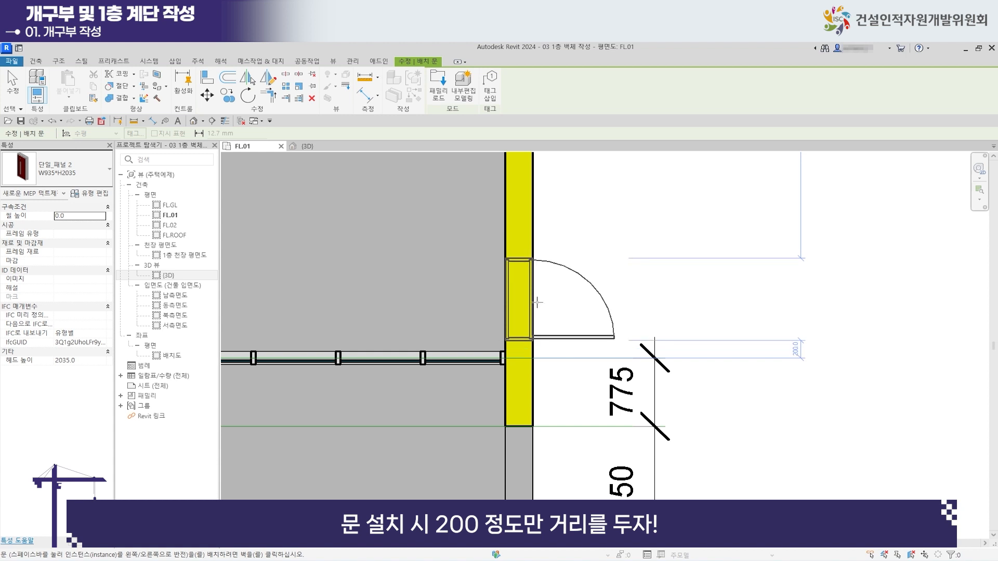
left_click(537, 302)
scroll(458, 315, "down", 2)
middle_click_drag(447, 318, 538, 351)
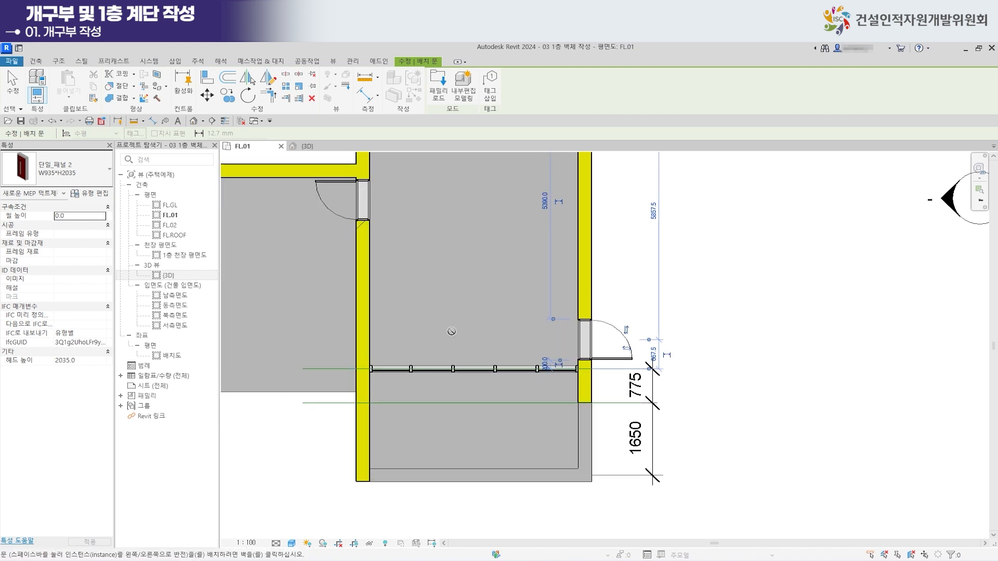
End door placement and examine both panel doors in the {3D} view from the curtain wall side of the house.
left_click(306, 146)
scroll(466, 283, "down", 5)
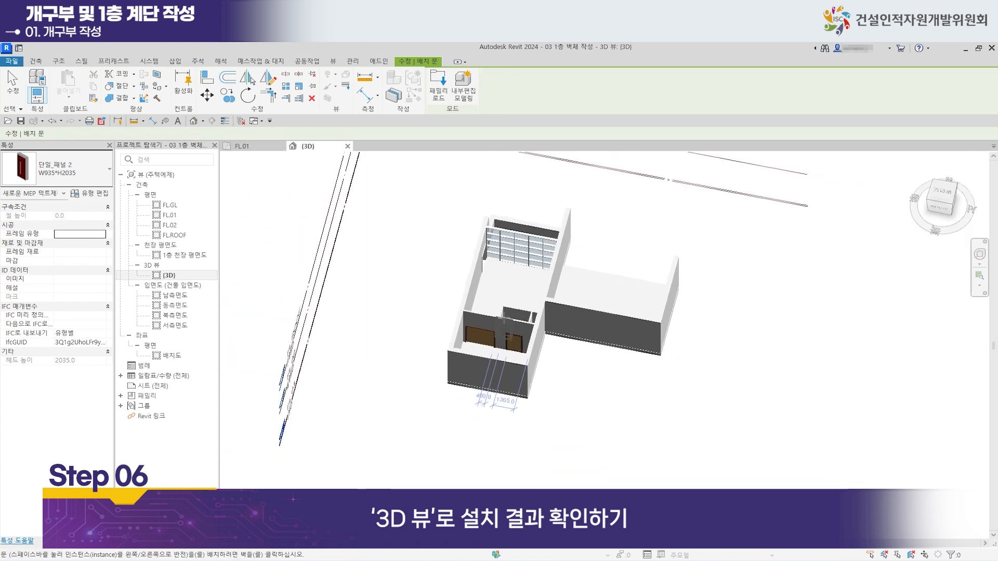
middle_click_drag(482, 326, 657, 329, "shift")
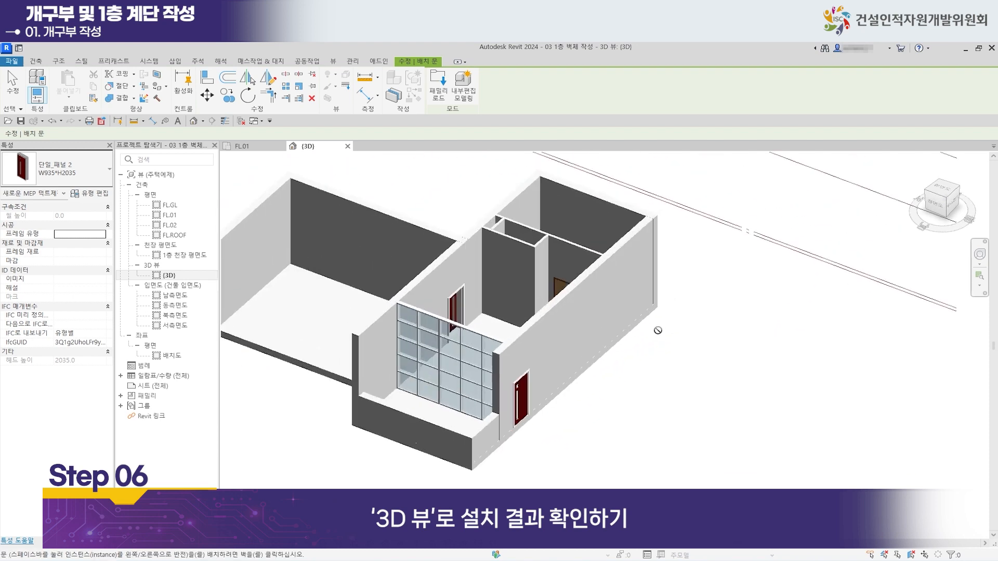
scroll(564, 442, "up", 5)
scroll(515, 414, "up", 2)
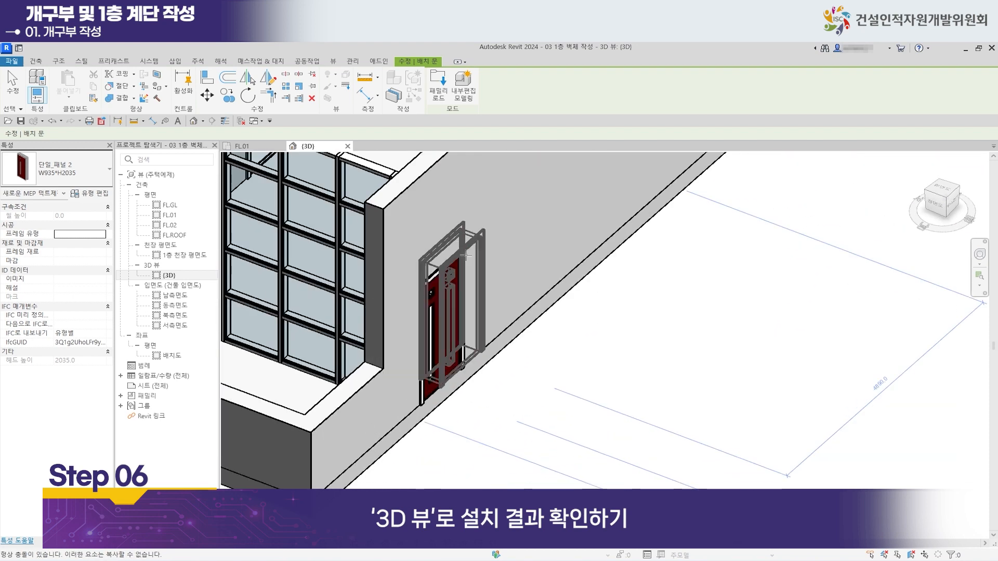
key("Escape")
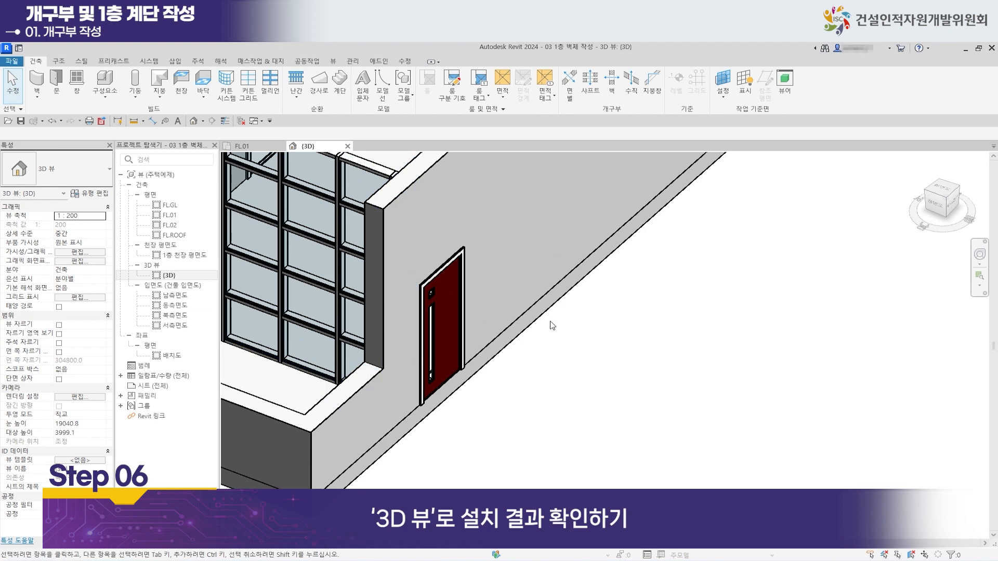
scroll(598, 348, "down", 2)
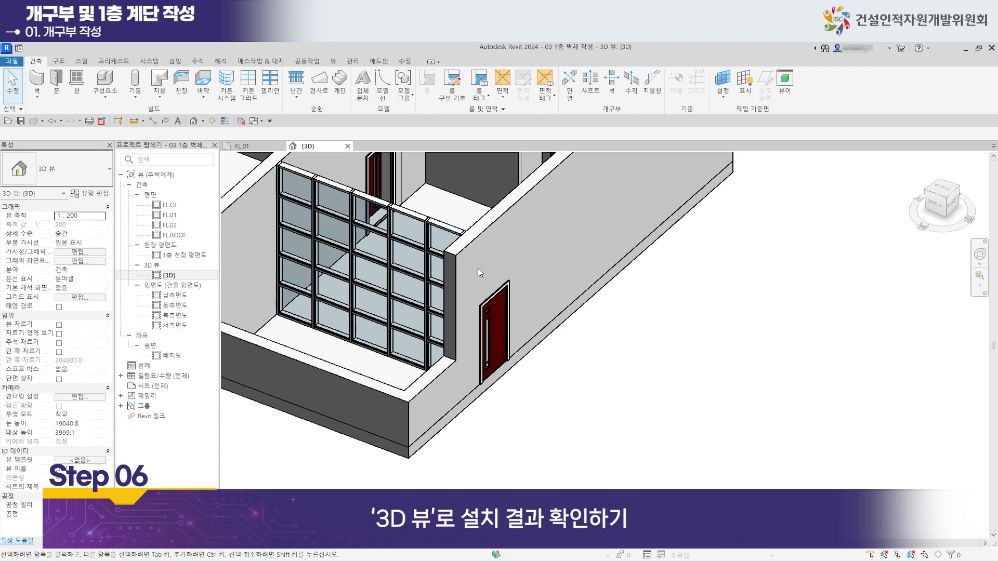
scroll(528, 352, "down", 2)
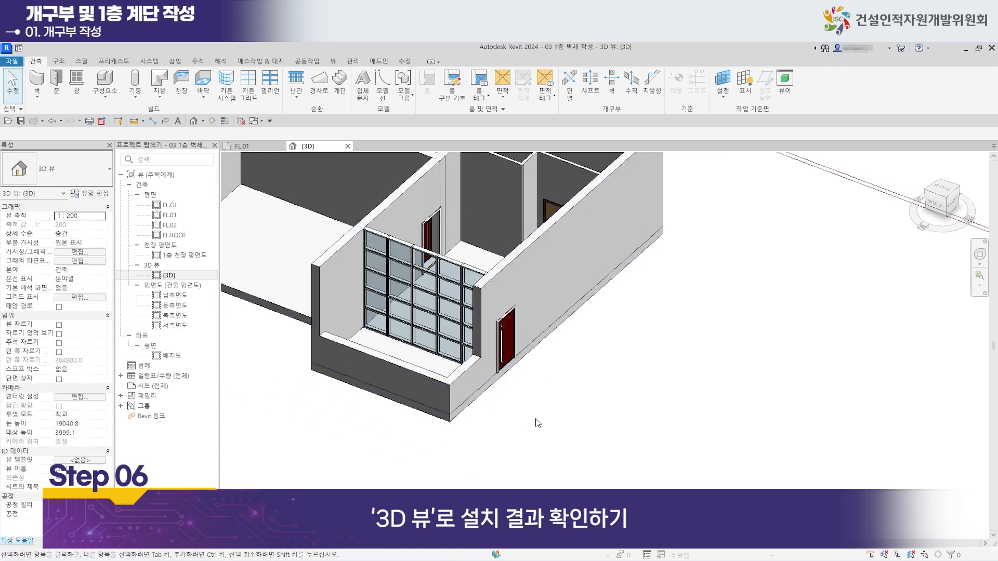
middle_click_drag(534, 309, 575, 390)
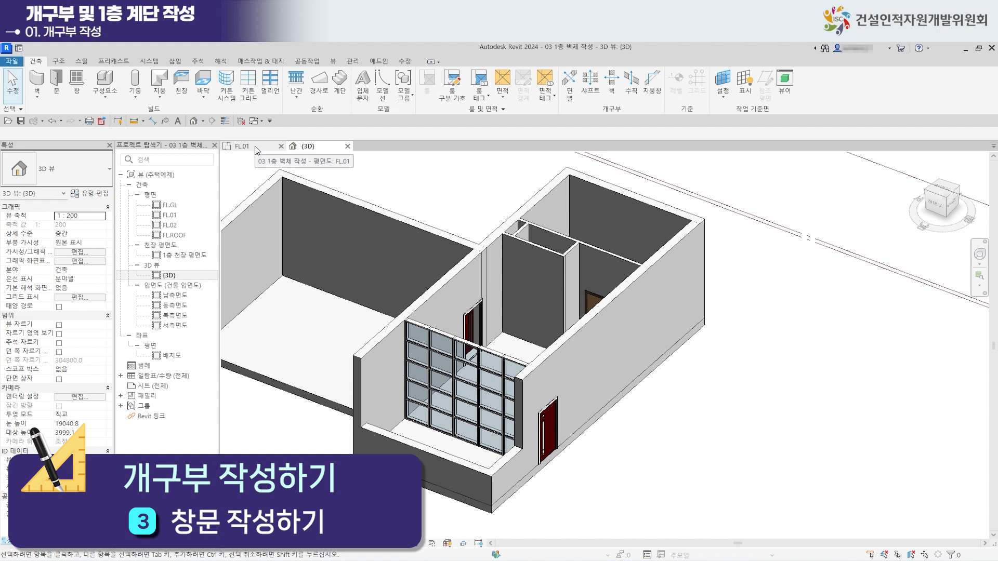
Return to the FL.01 floor plan and start a new window using the 미닫이 1500x1500mm type.
left_click(256, 148)
middle_click_drag(427, 251, 515, 359)
scroll(484, 335, "down", 2)
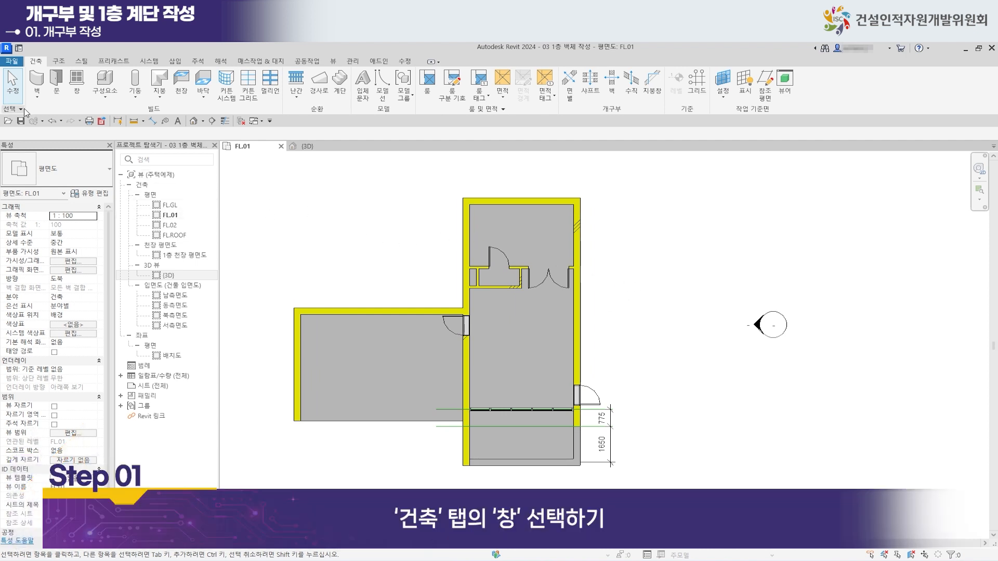
left_click(77, 89)
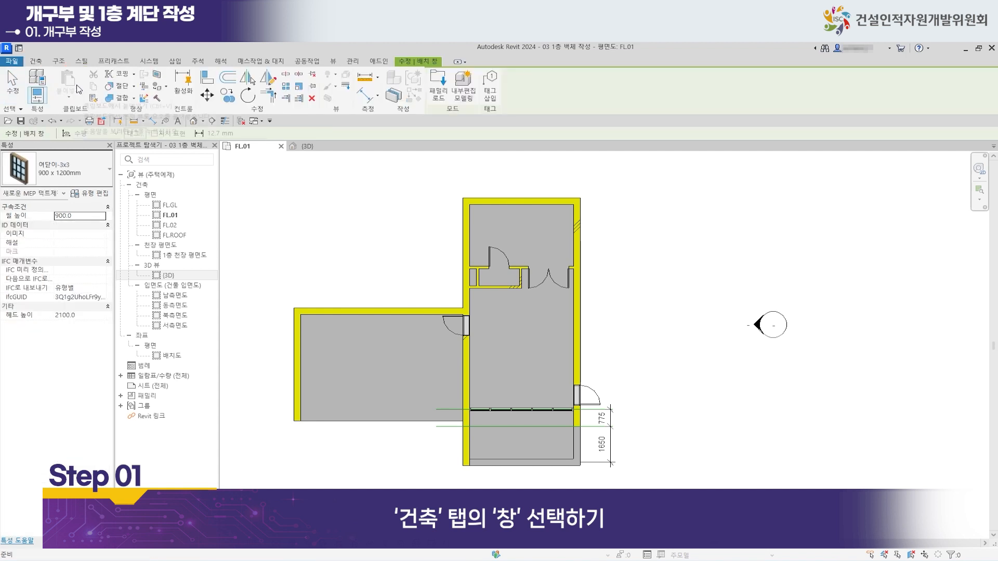
left_click(91, 177)
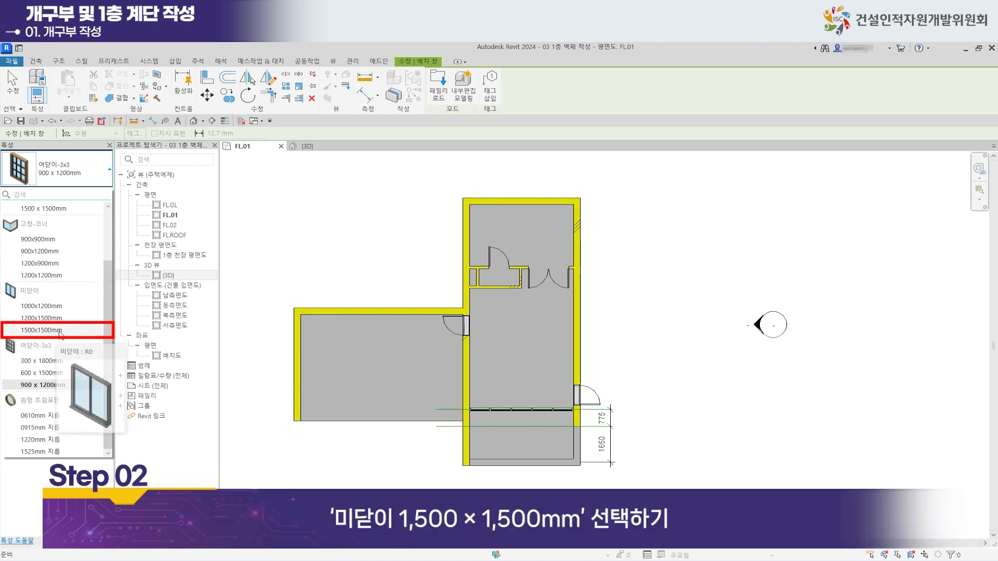
mouse_move(62, 338)
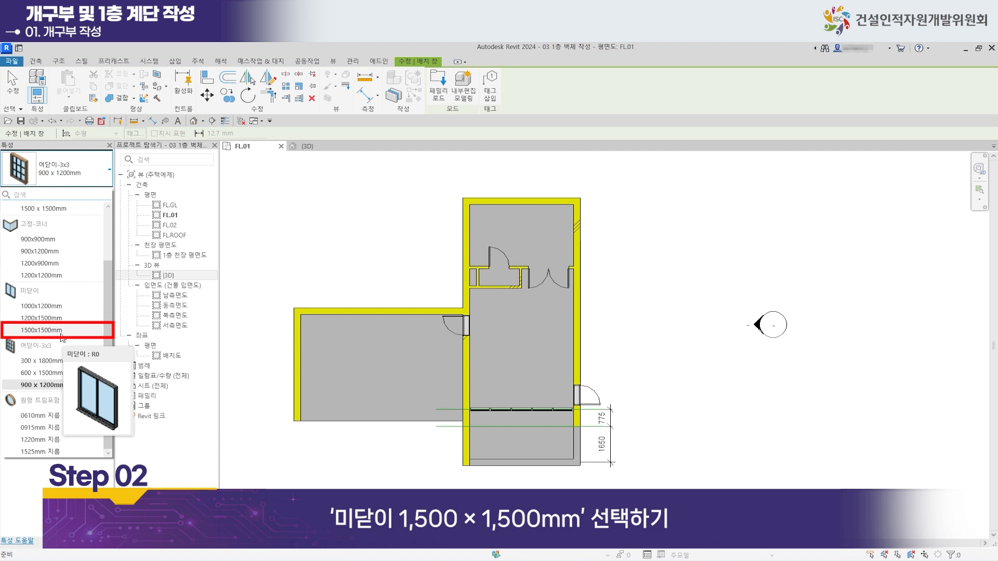
left_click(61, 335)
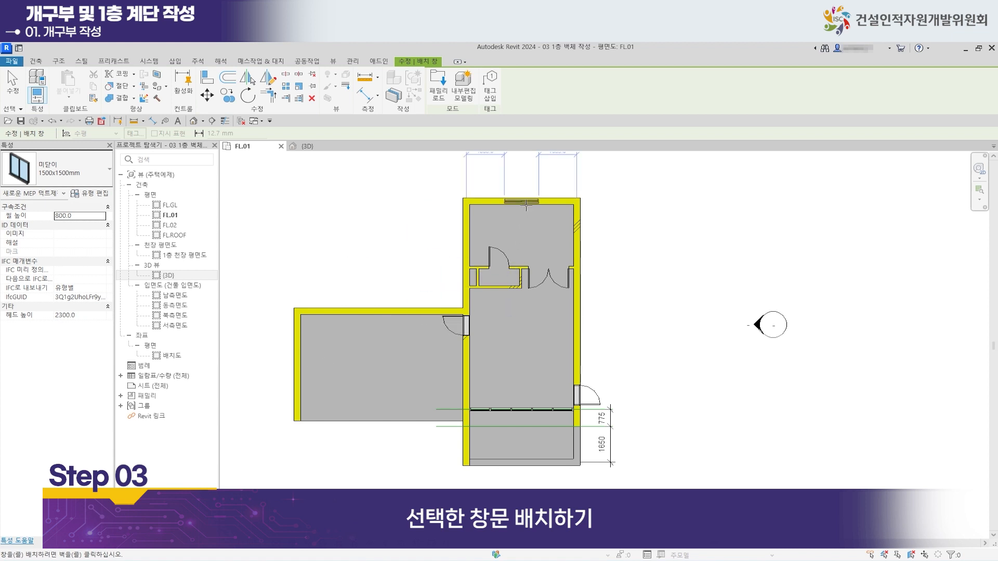
Place the sliding window centred in the uppermost exterior wall, 1685 mm from either side.
scroll(525, 204, "up", 5)
middle_click_drag(505, 207, 507, 343)
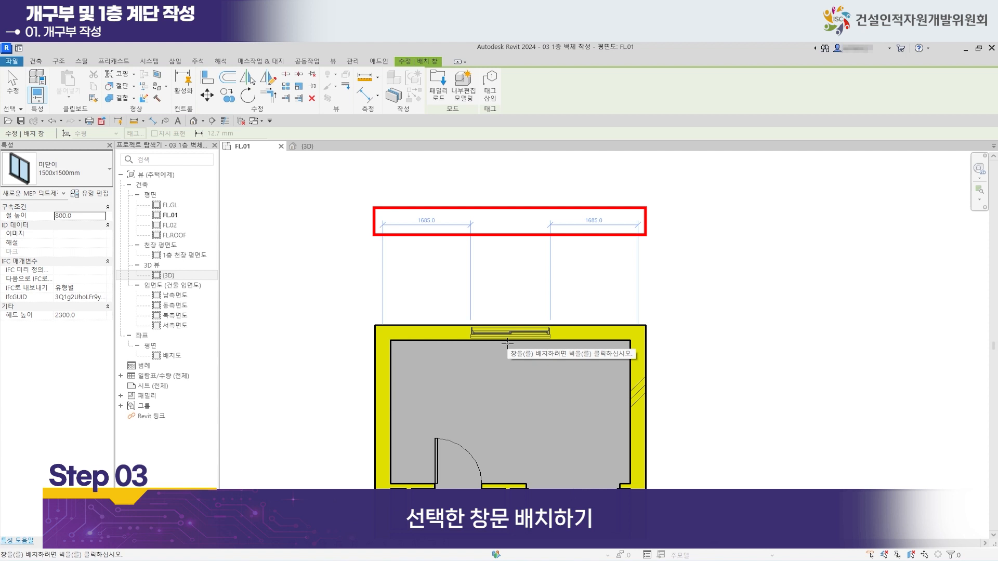
left_click(507, 343)
middle_click_drag(448, 383, 452, 236)
middle_click_drag(455, 423, 543, 289)
scroll(543, 288, "down", 1)
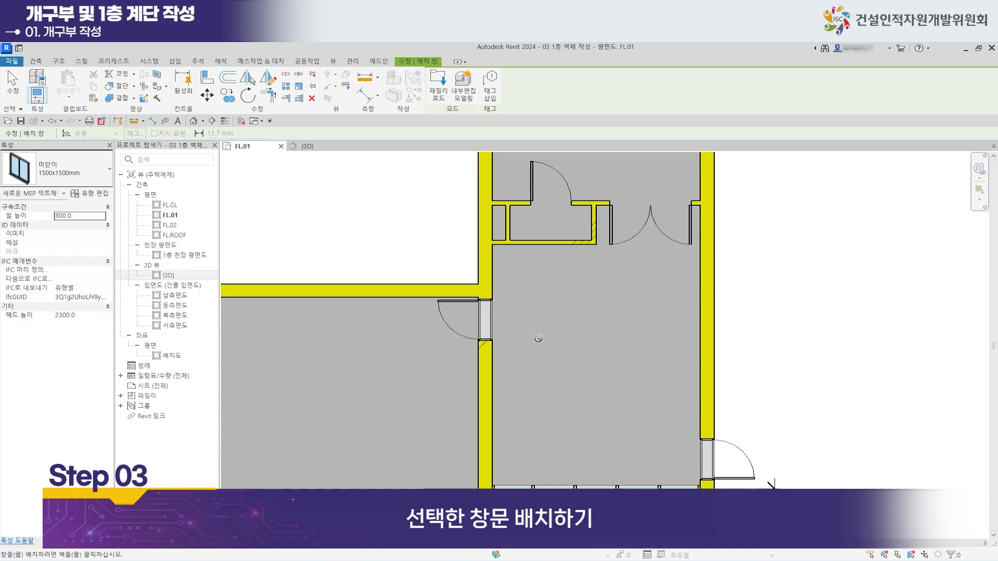
Place sliding windows in the upper room's left and right exterior walls, each centred 760 mm from either end.
middle_click_drag(548, 346, 541, 505)
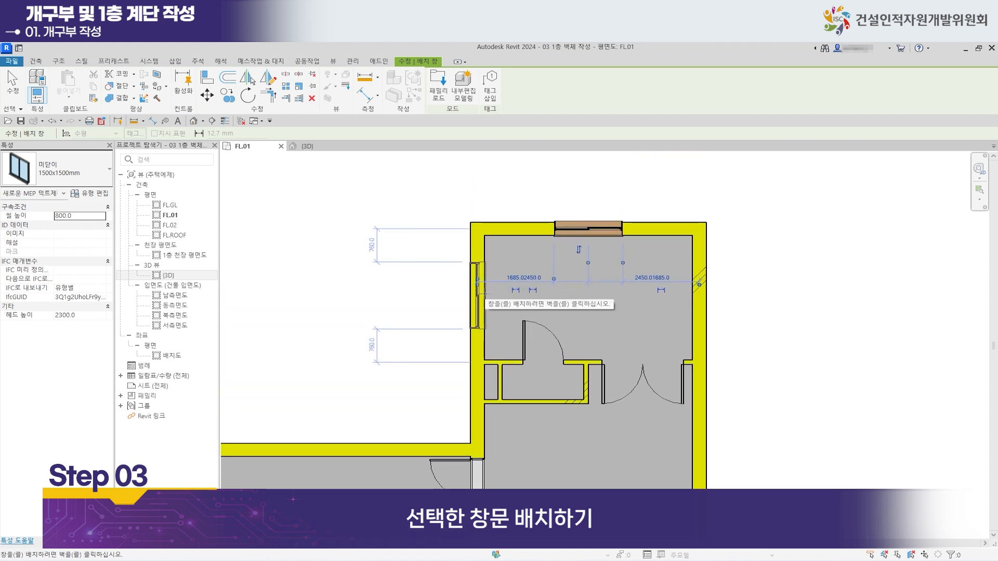
left_click(478, 295)
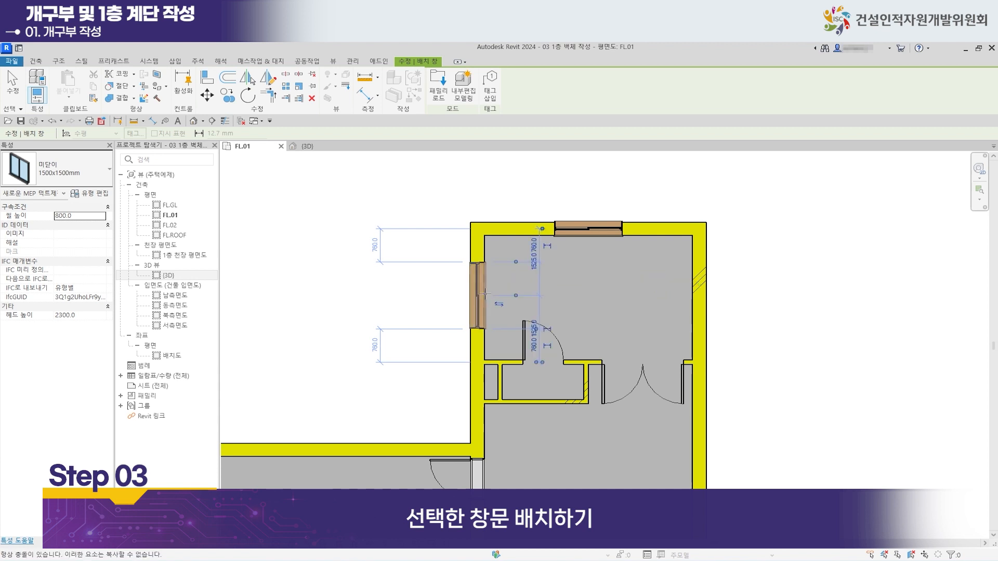
left_click(699, 300)
Place a sliding window in the lower room's left wall, centred between the door and the curtain wall, 930 mm from each.
middle_click_drag(558, 464, 568, 300)
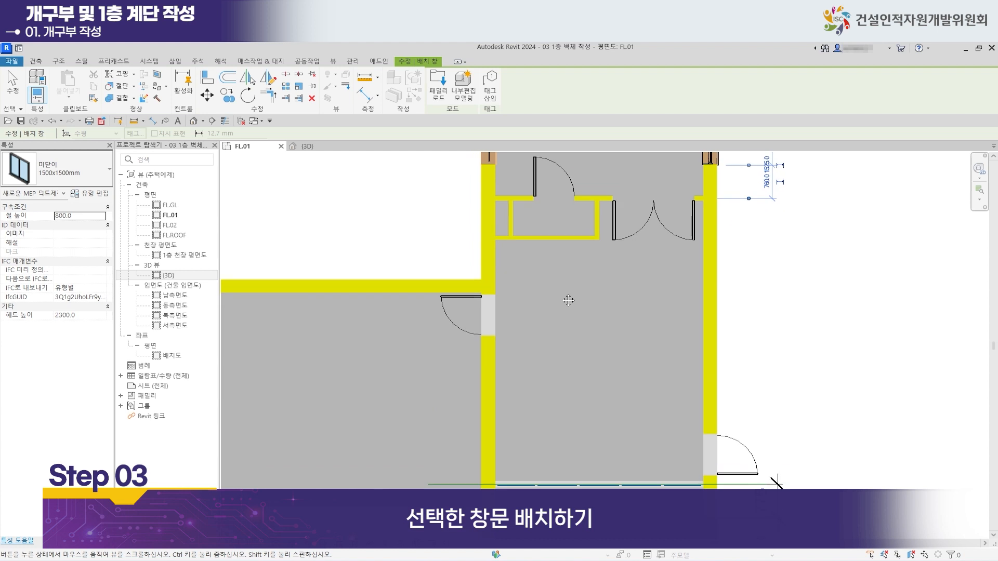
middle_click_drag(529, 417, 506, 340)
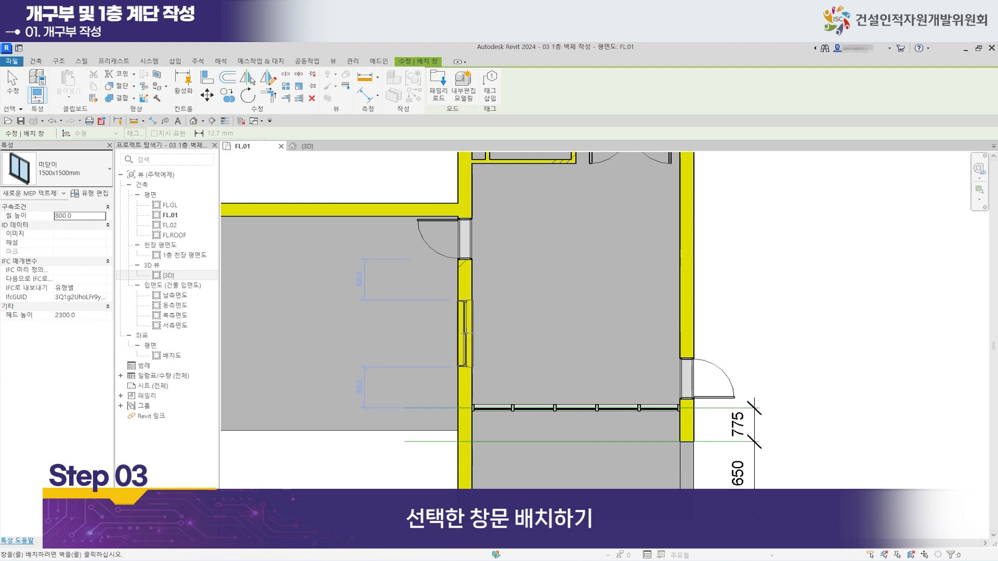
left_click(466, 334)
Place a sliding window in the lower room's right exterior wall, 200 mm above the panel door.
middle_click_drag(604, 304, 480, 361)
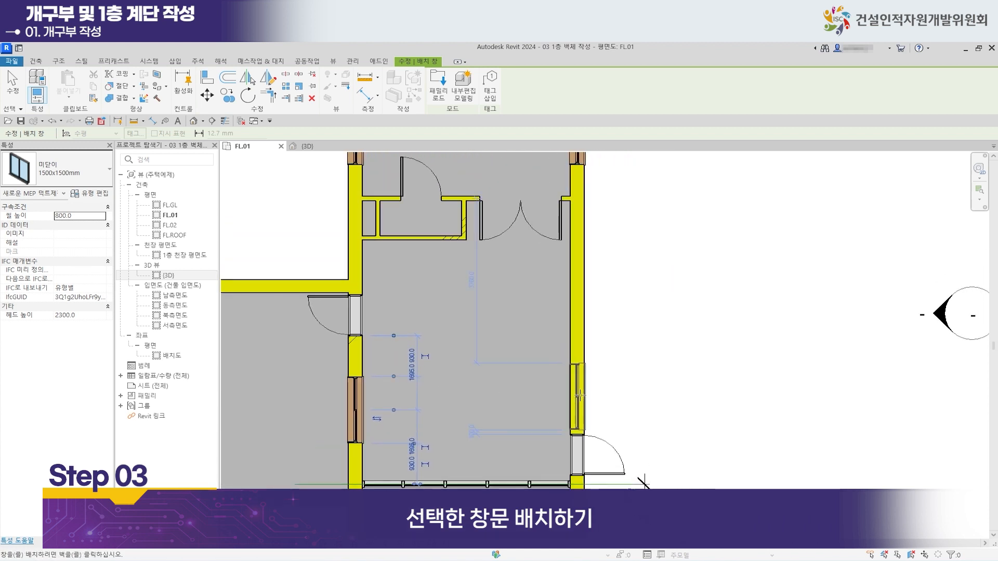
middle_click_drag(563, 369, 511, 297)
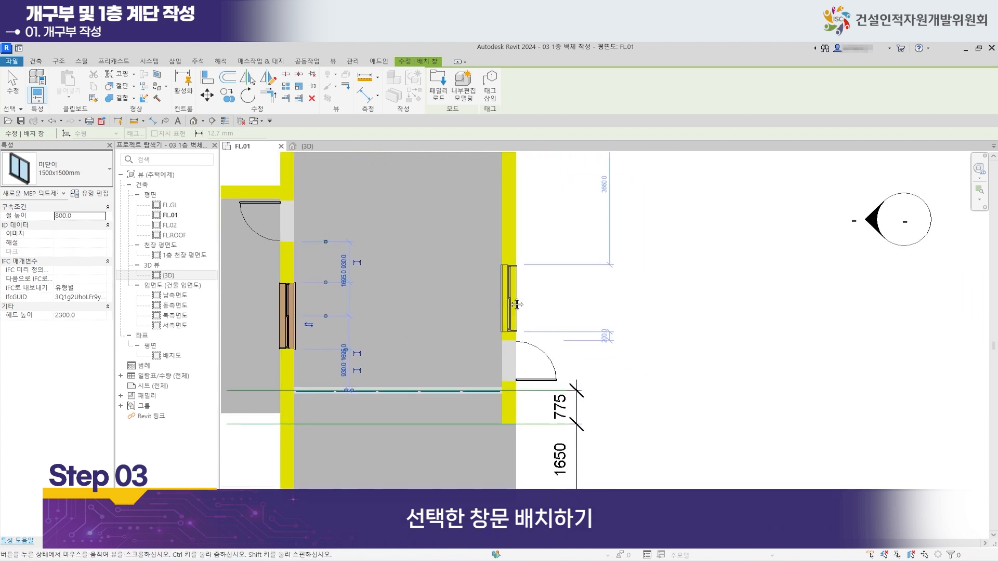
scroll(512, 291, "up", 3)
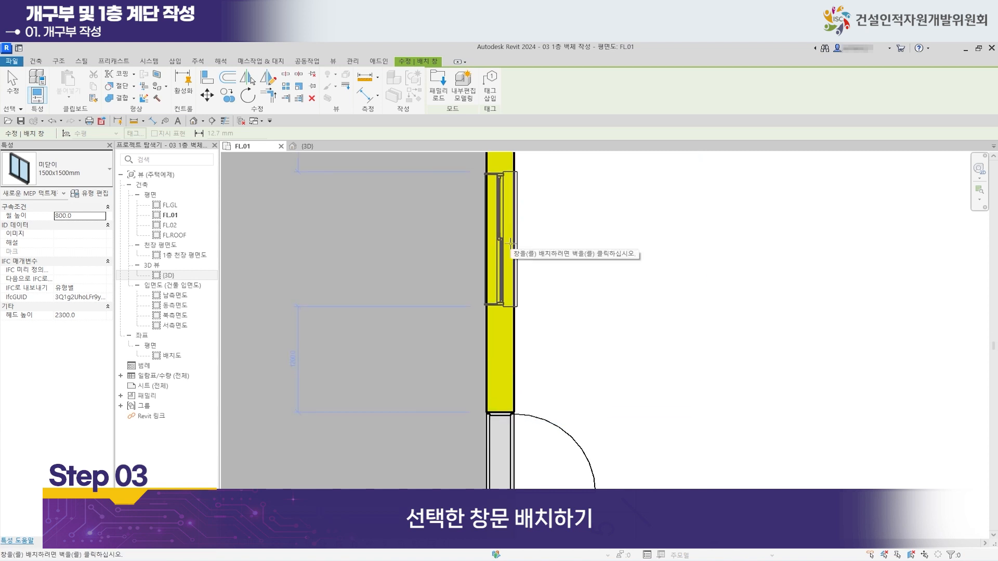
left_click(510, 328)
scroll(642, 324, "down", 3)
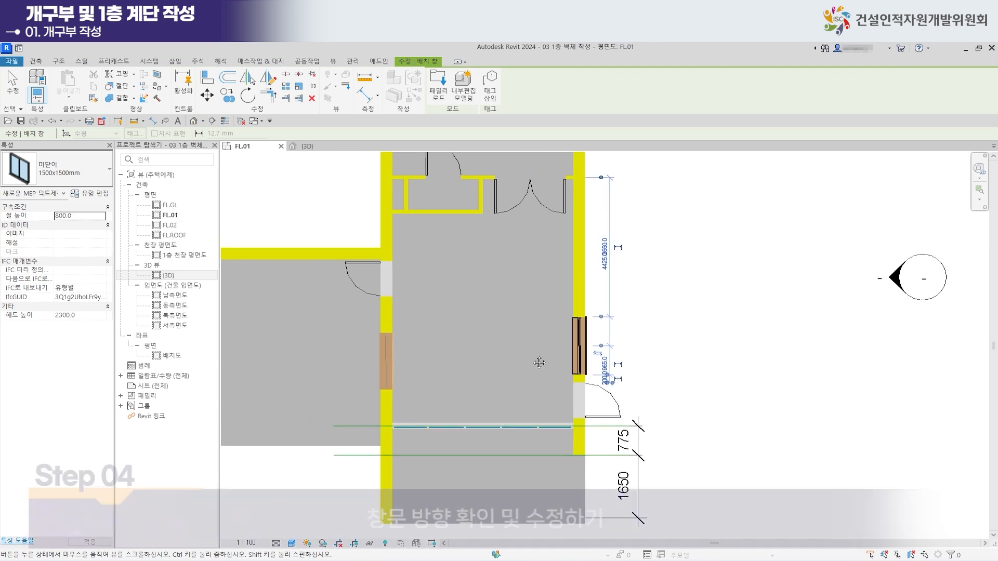
End window placement and examine which wall side the window sills face in the FL.01 plan and the {3D} view.
middle_click_drag(538, 333, 538, 410)
scroll(485, 280, "up", 5)
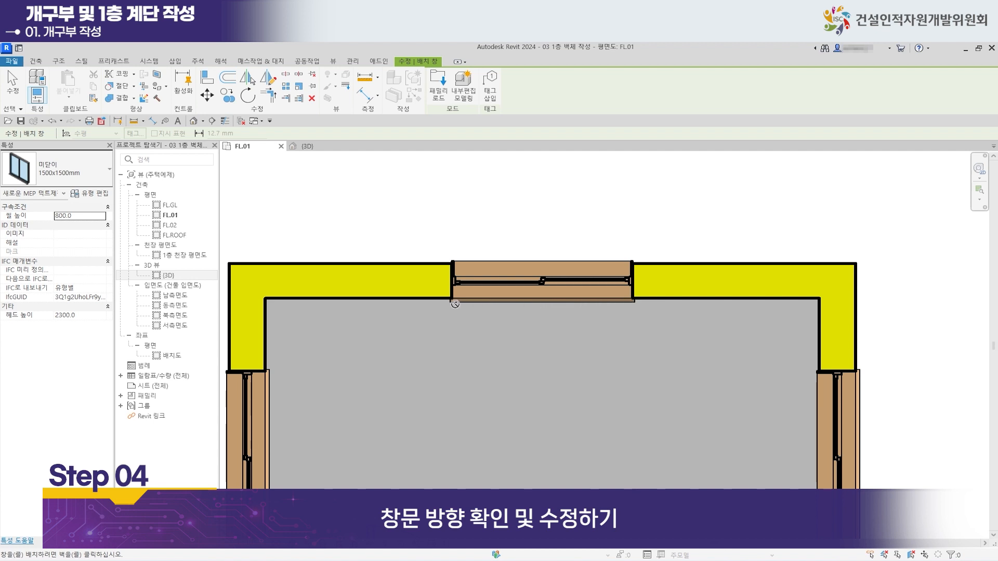
middle_click_drag(748, 416, 565, 311)
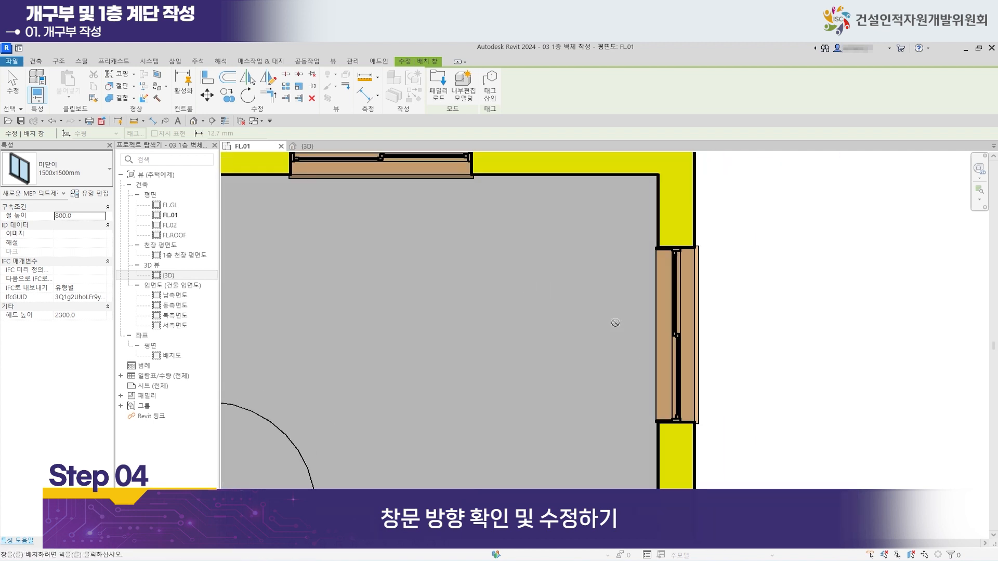
middle_click_drag(427, 287, 545, 335)
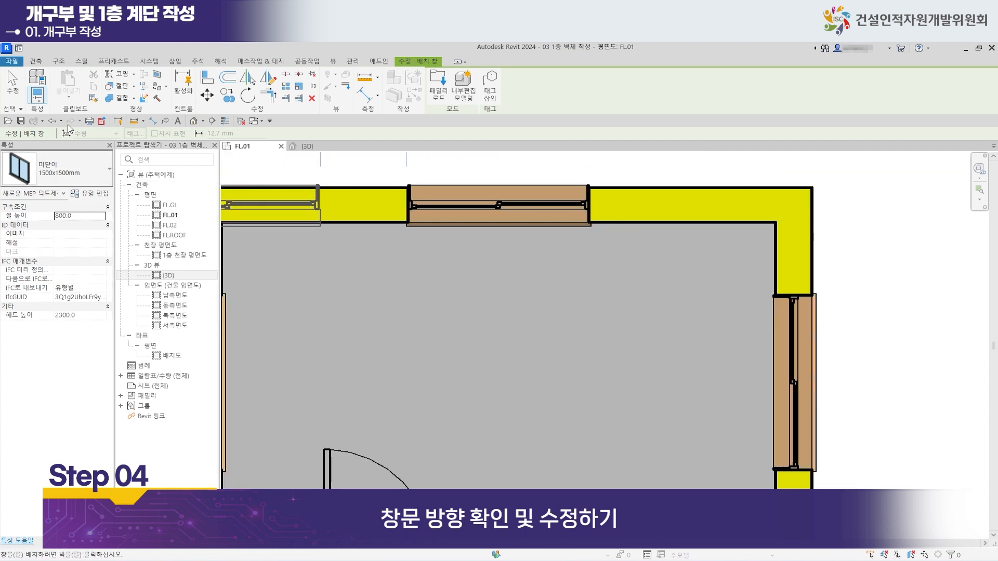
left_click(12, 84)
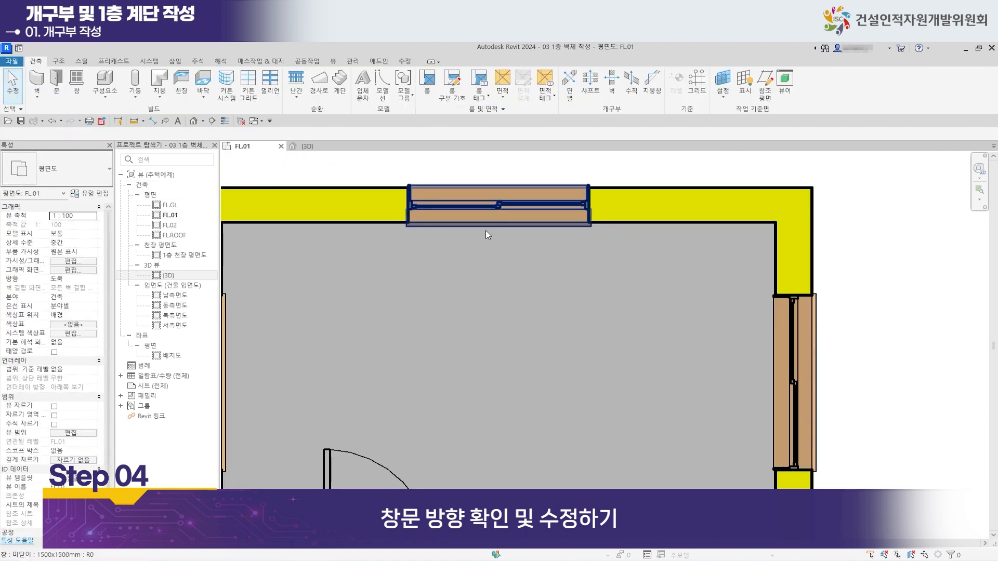
left_click(309, 146)
scroll(638, 353, "up", 8)
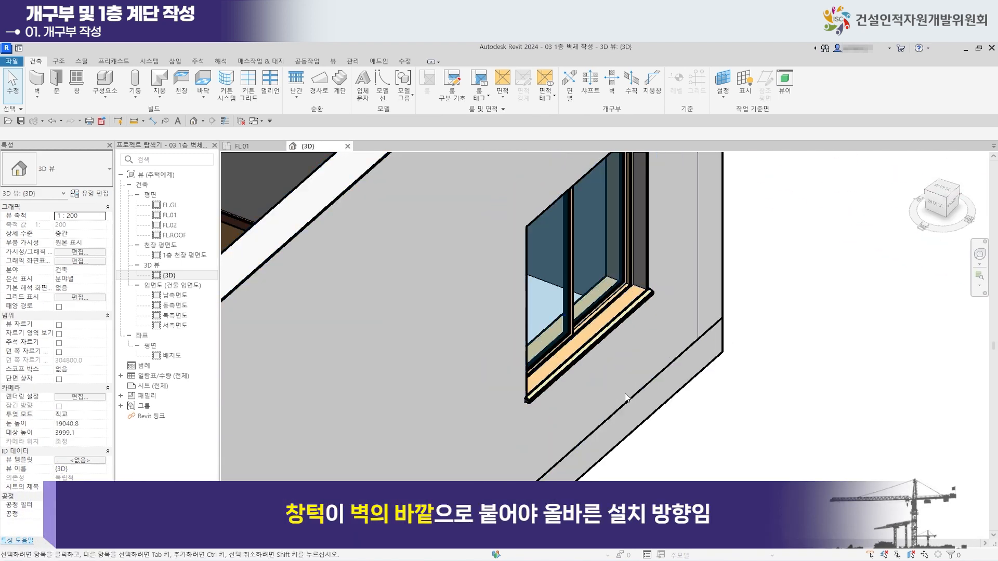
scroll(626, 399, "up", 3)
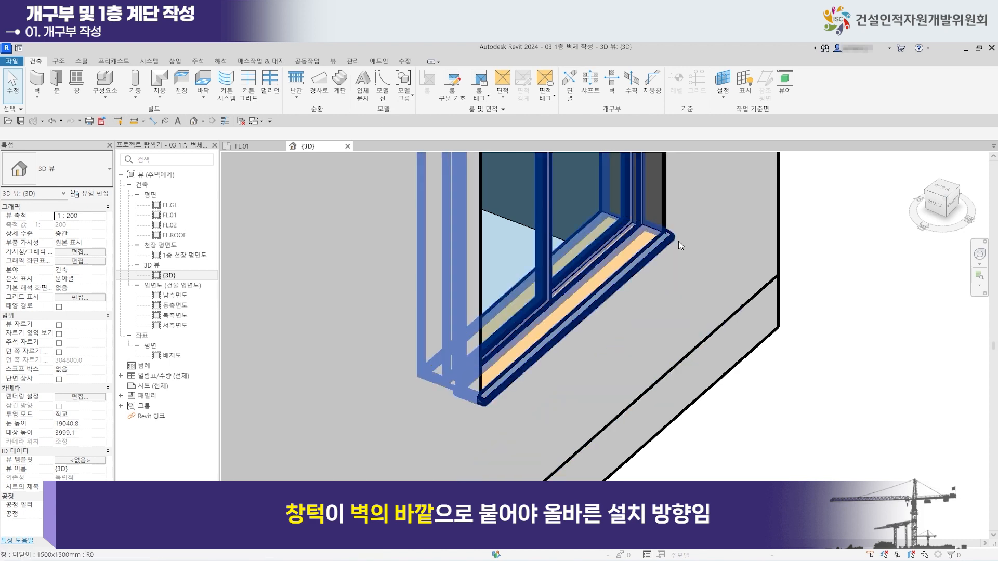
scroll(580, 315, "down", 4)
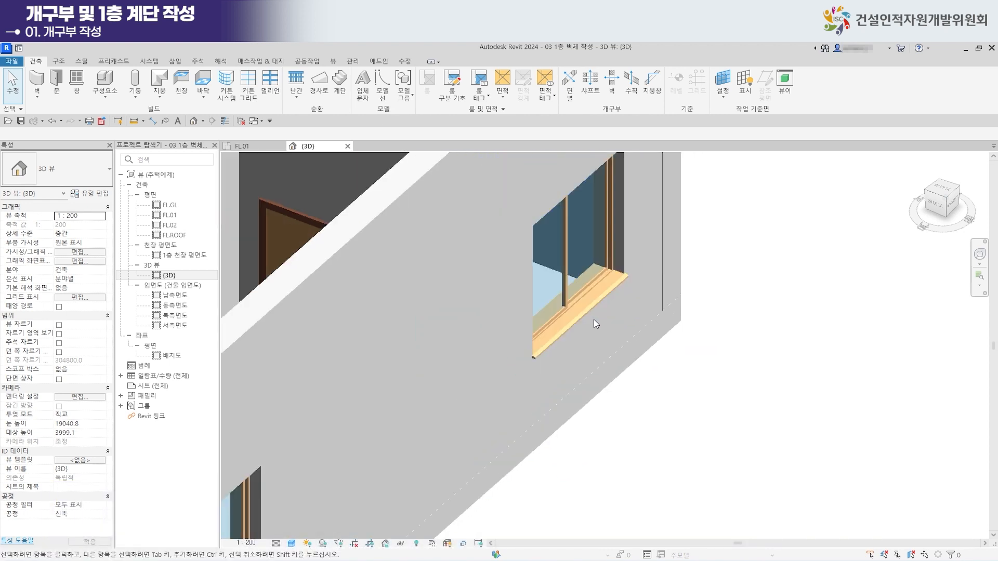
Return to the FL.01 plan and flip the uppermost wall's window so its sill faces outward.
left_click(257, 150)
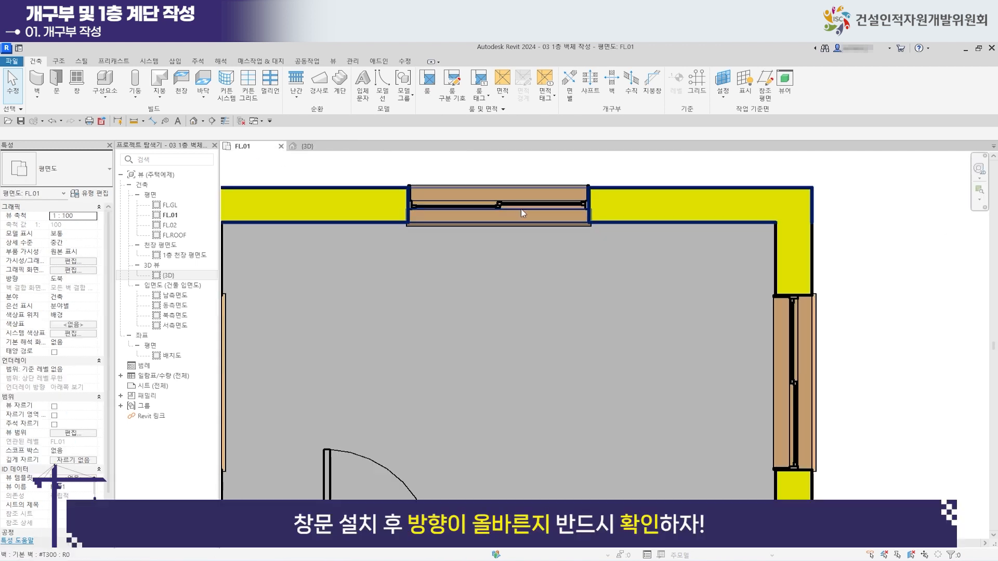
scroll(508, 241, "up", 2)
middle_click_drag(518, 264, 519, 340)
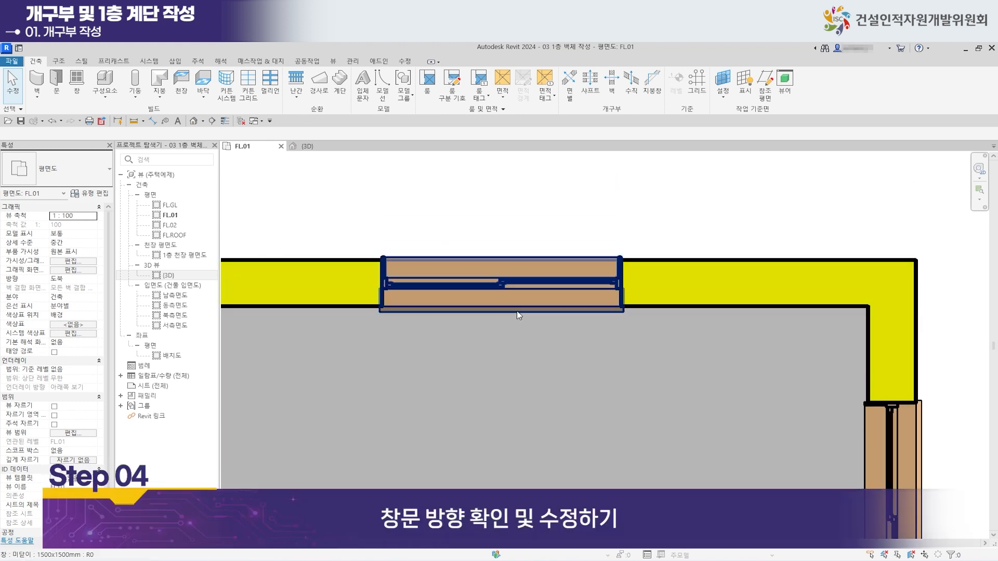
left_click(505, 273)
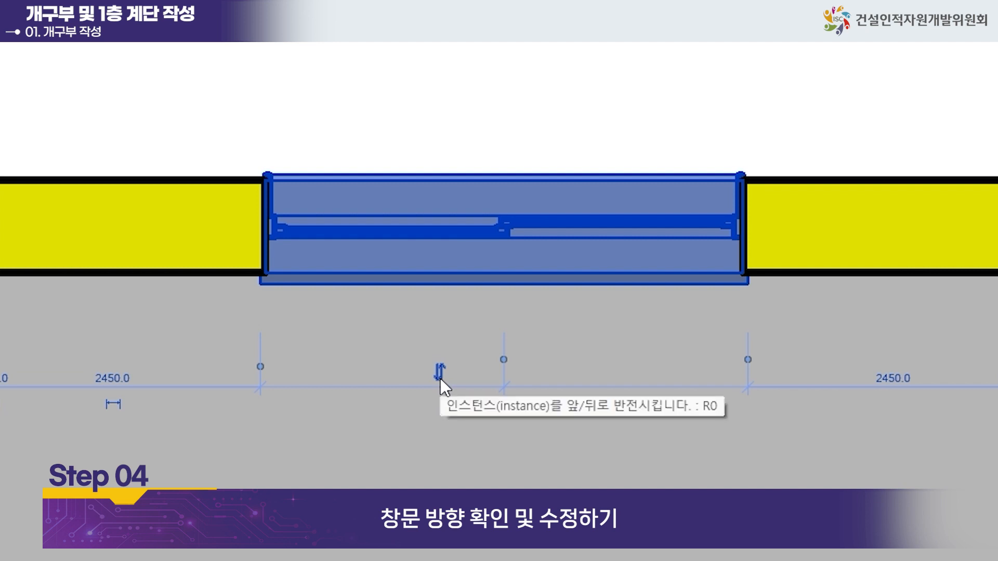
left_click(439, 372)
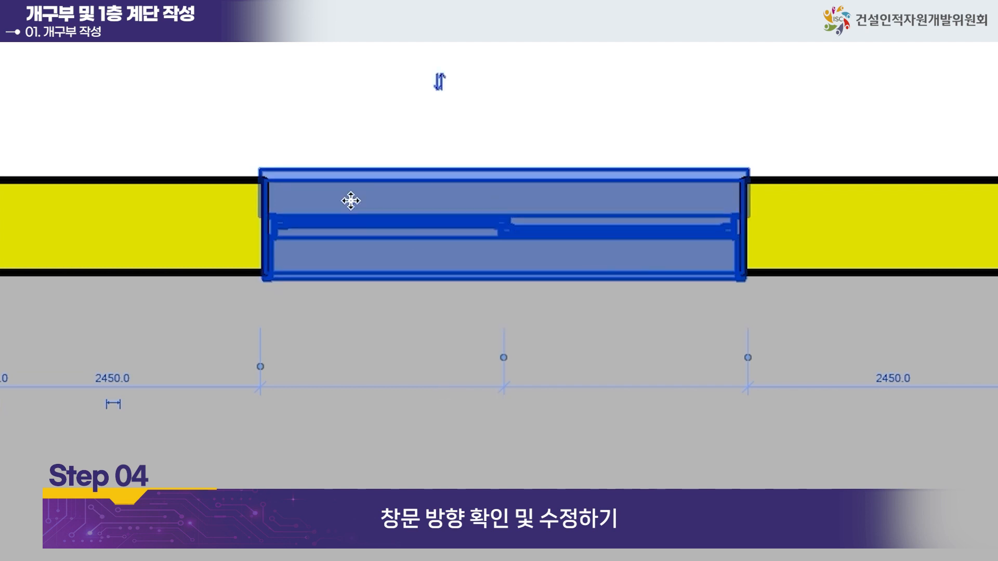
scroll(396, 263, "up", 2)
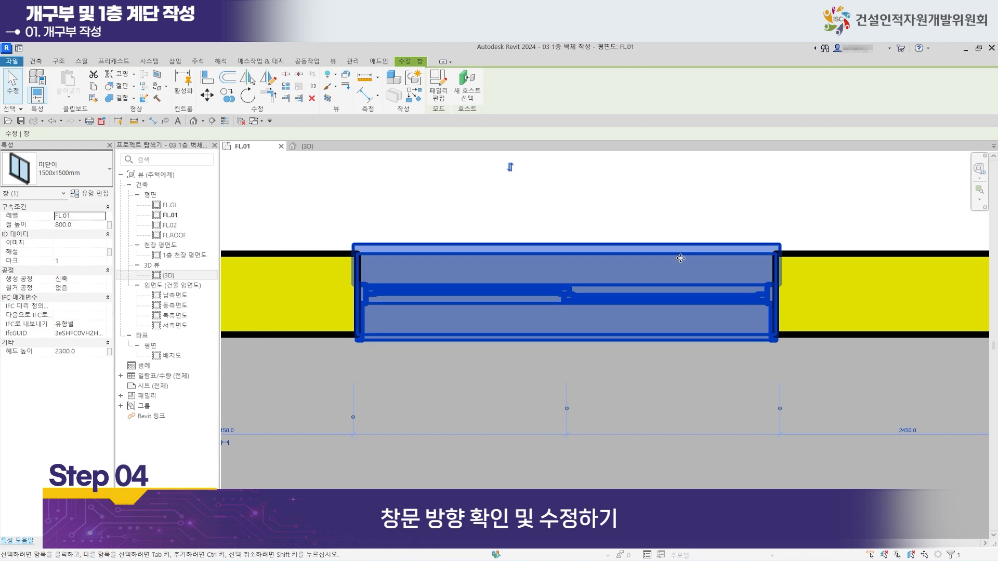
Flip the sliding window in the upper room's left wall so its sill faces the exterior.
scroll(613, 290, "down", 2)
scroll(613, 290, "down", 3)
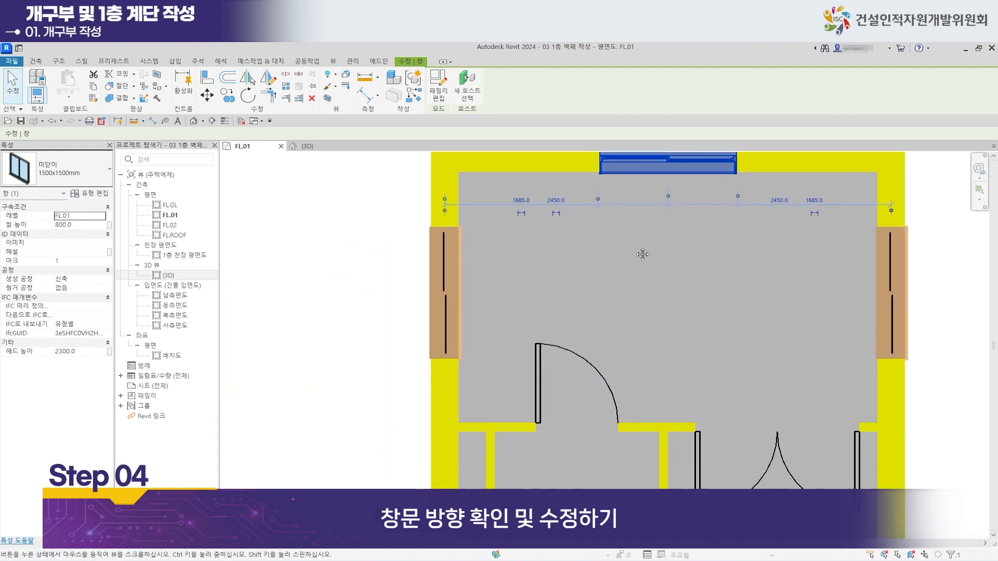
left_click(445, 298)
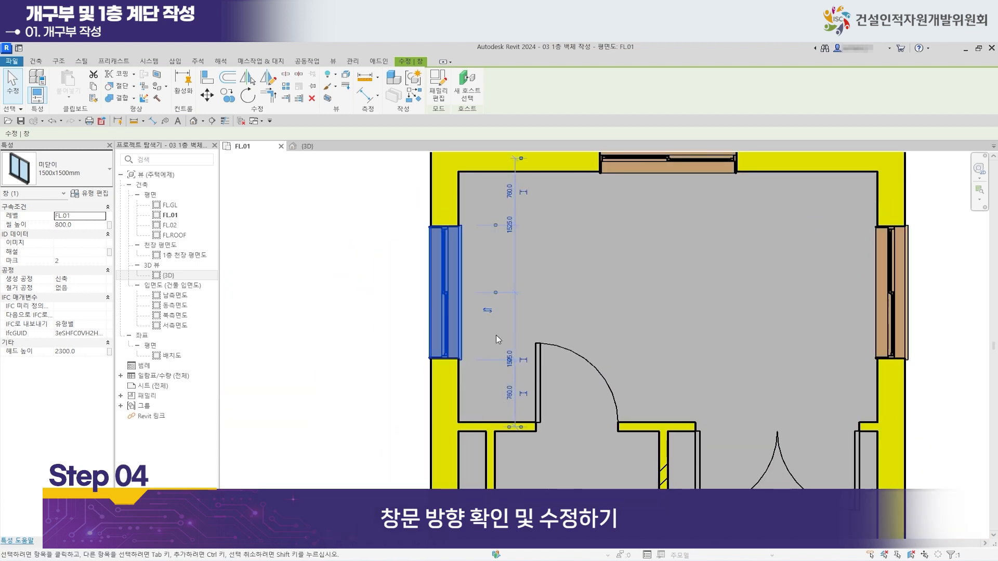
scroll(478, 319, "up", 2)
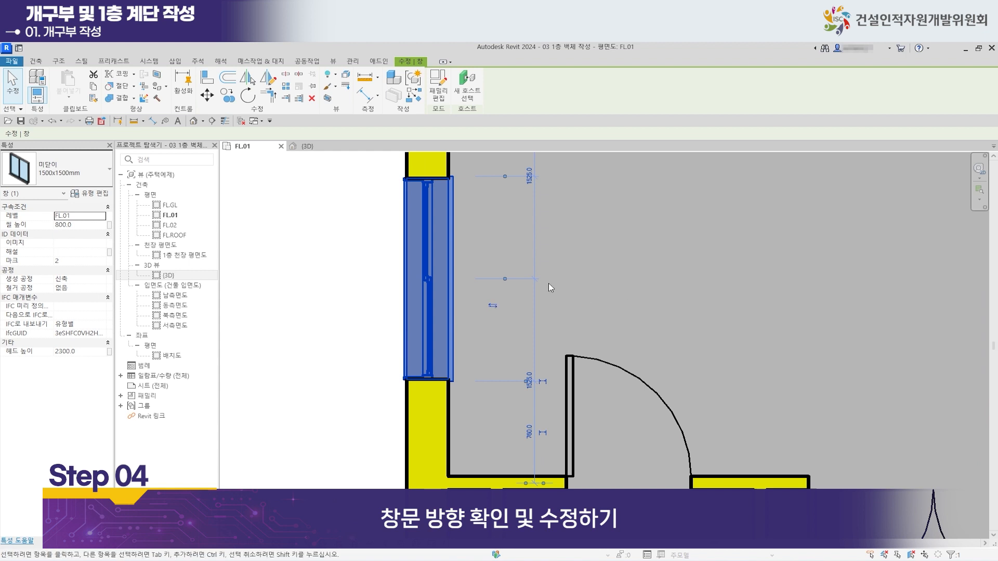
key("space")
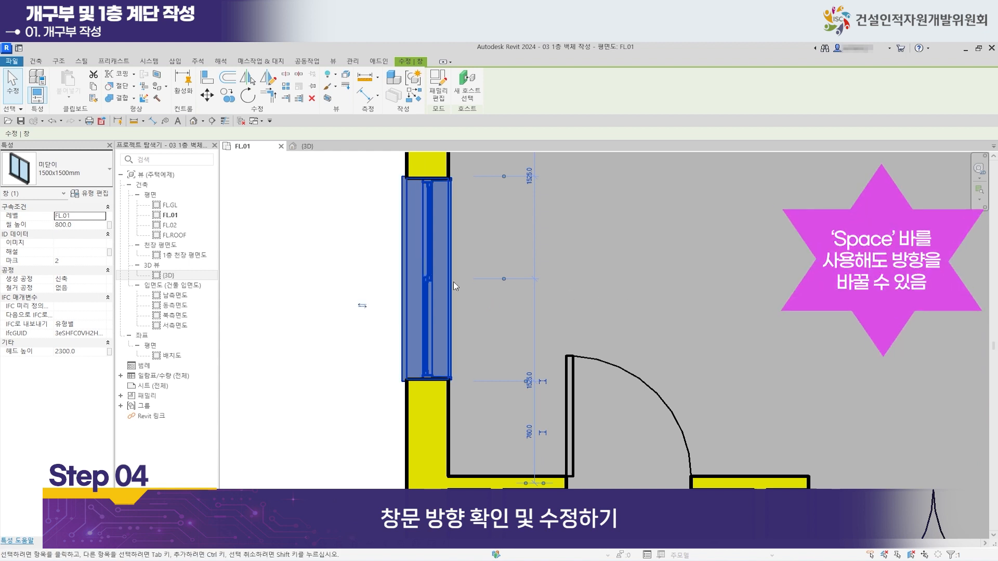
scroll(452, 265, "down", 3)
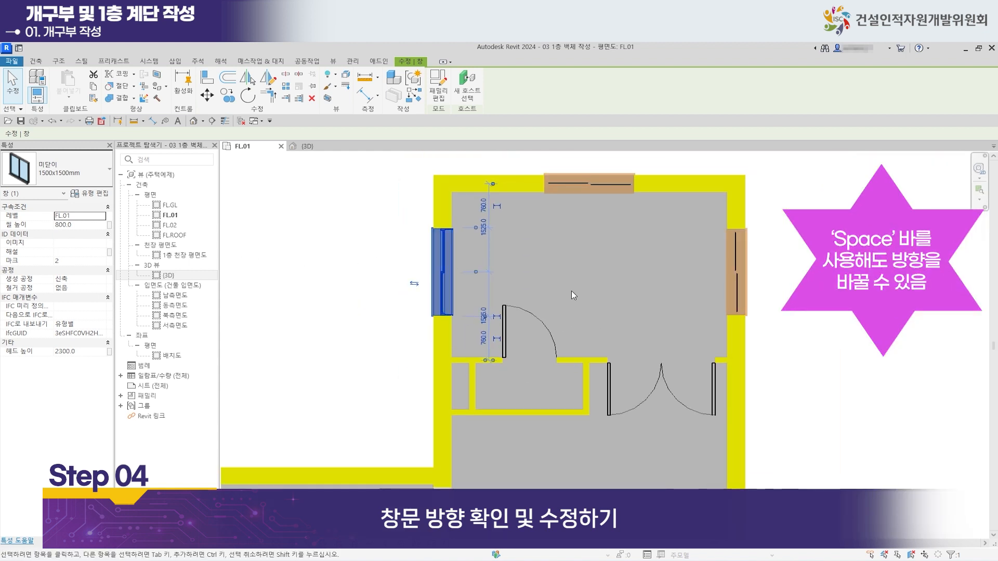
Check the remaining windows' directions and flip the one in the lower room's left wall so its sill faces outward.
scroll(724, 268, "up", 2)
scroll(719, 276, "down", 1)
middle_click_drag(629, 328, 597, 345)
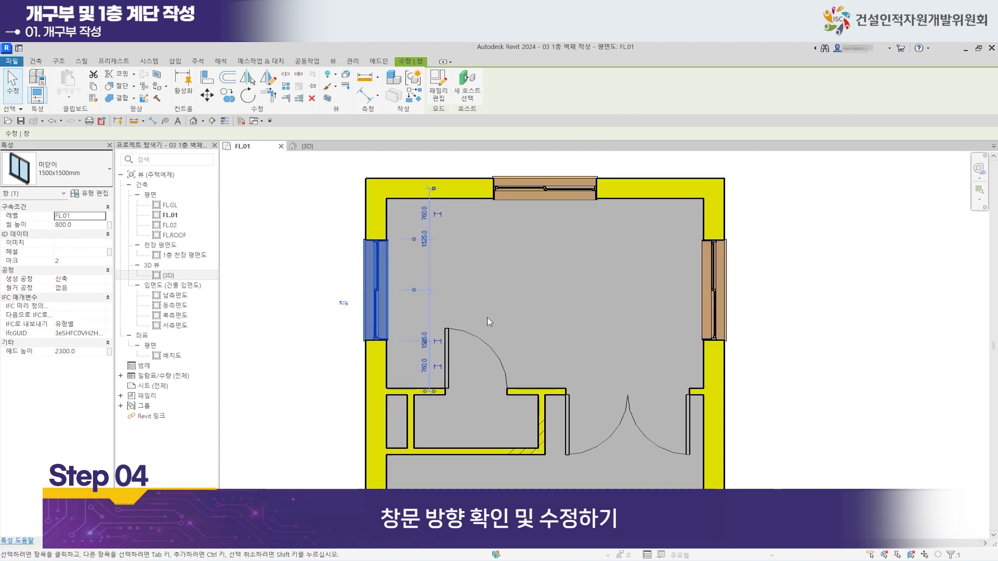
middle_click_drag(519, 352, 491, 219)
middle_click_drag(512, 410, 544, 203)
middle_click_drag(461, 393, 501, 292)
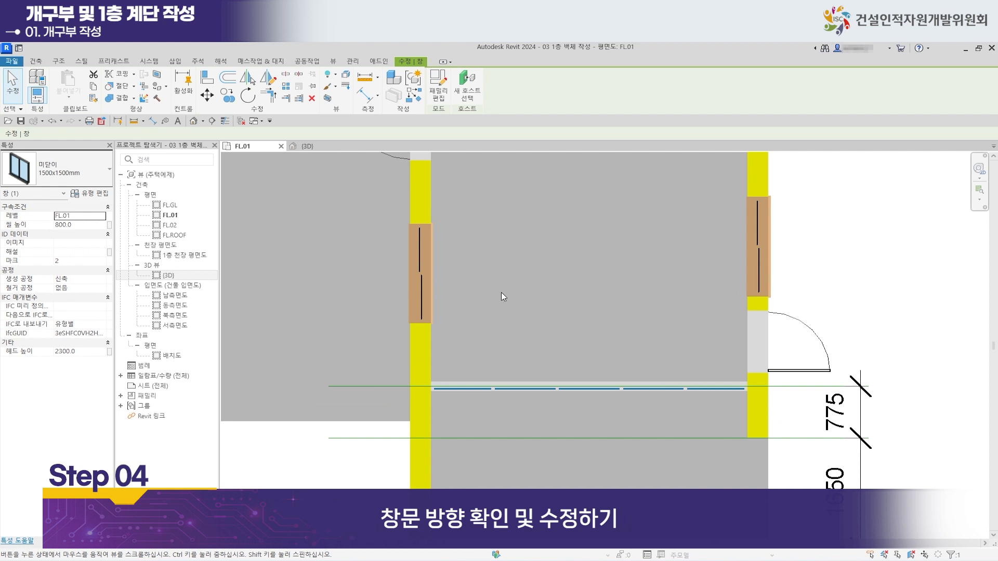
scroll(457, 266, "up", 2)
left_click(400, 276)
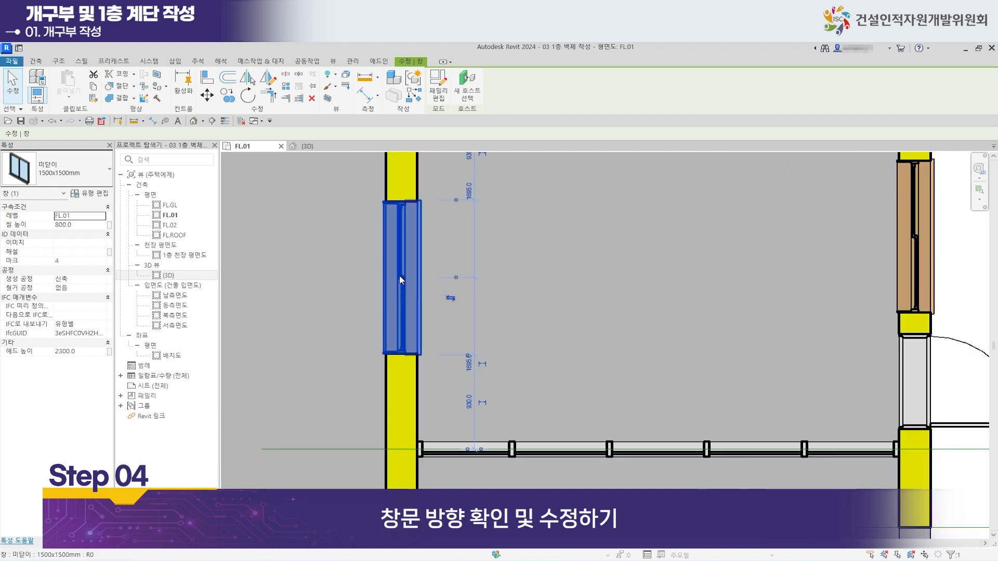
left_click(451, 298)
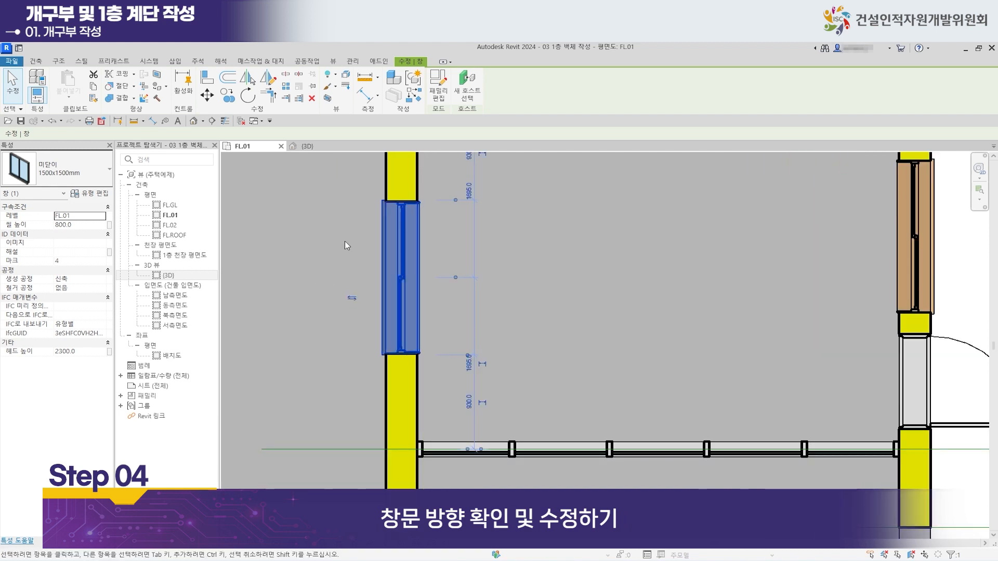
scroll(739, 299, "down", 3)
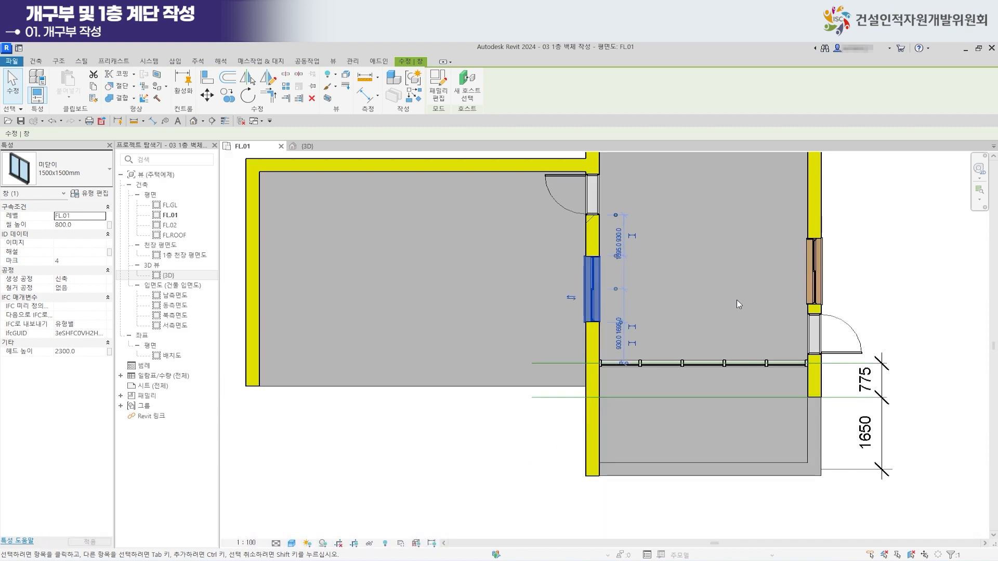
Examine the placed sliding windows and doors from the curtain wall side of the house in the {3D} view.
left_click(305, 146)
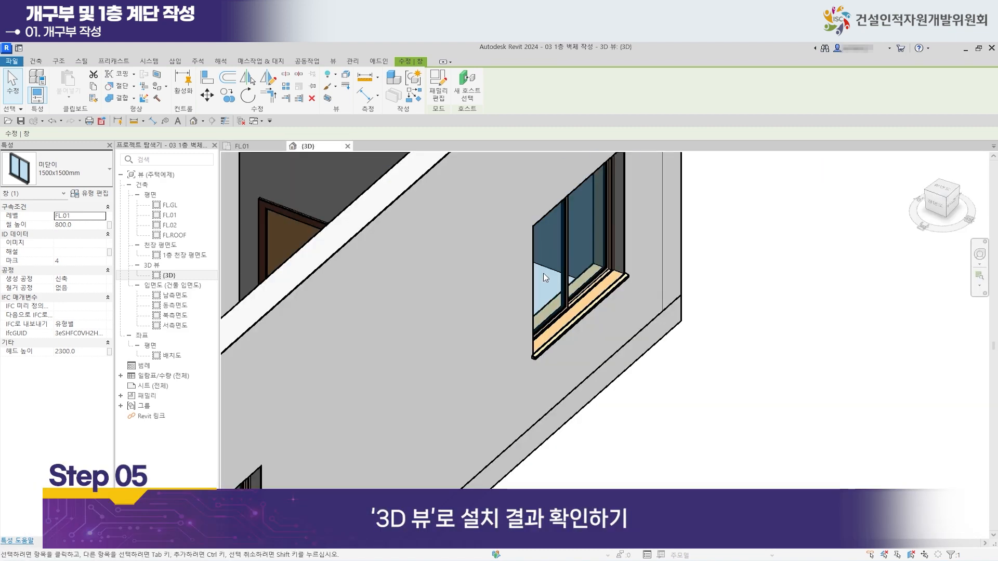
scroll(545, 277, "down", 3)
middle_click_drag(535, 423, 668, 354)
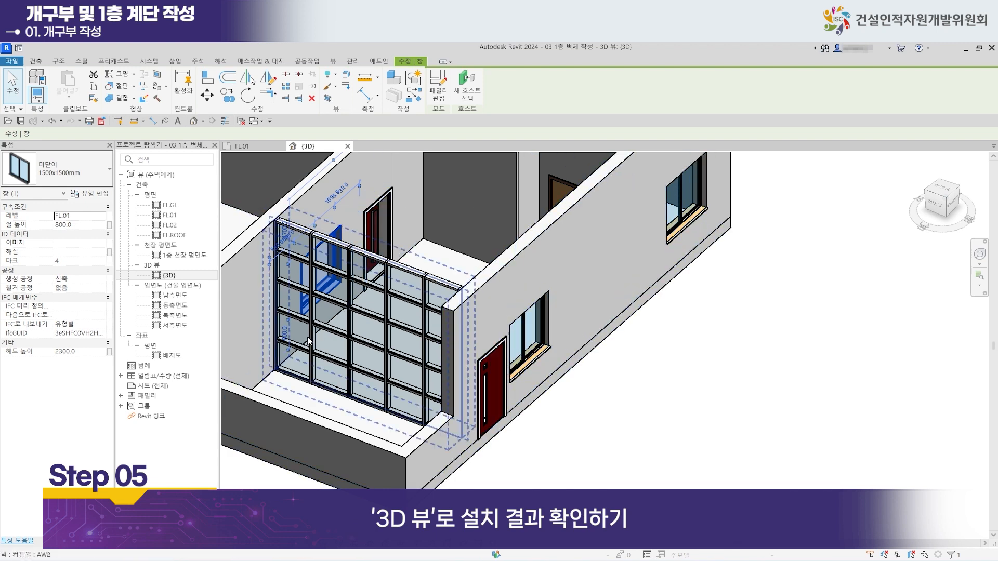
middle_click_drag(656, 405, 661, 415)
scroll(724, 416, "down", 4)
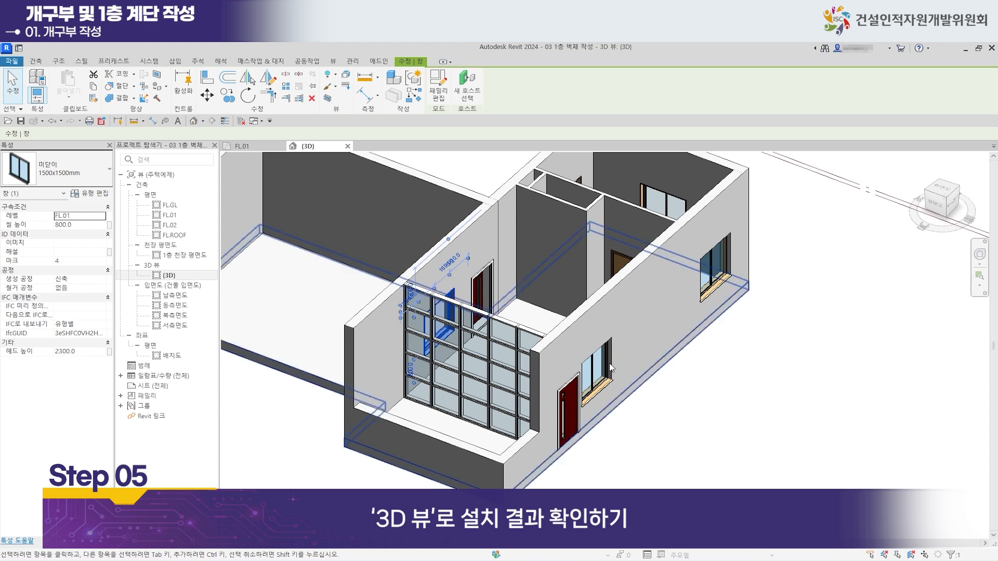
Check the south elevation (남측면도), then open the east elevation (동측면도) and display it in the Shaded (음영처리) visual style.
double_click(186, 296)
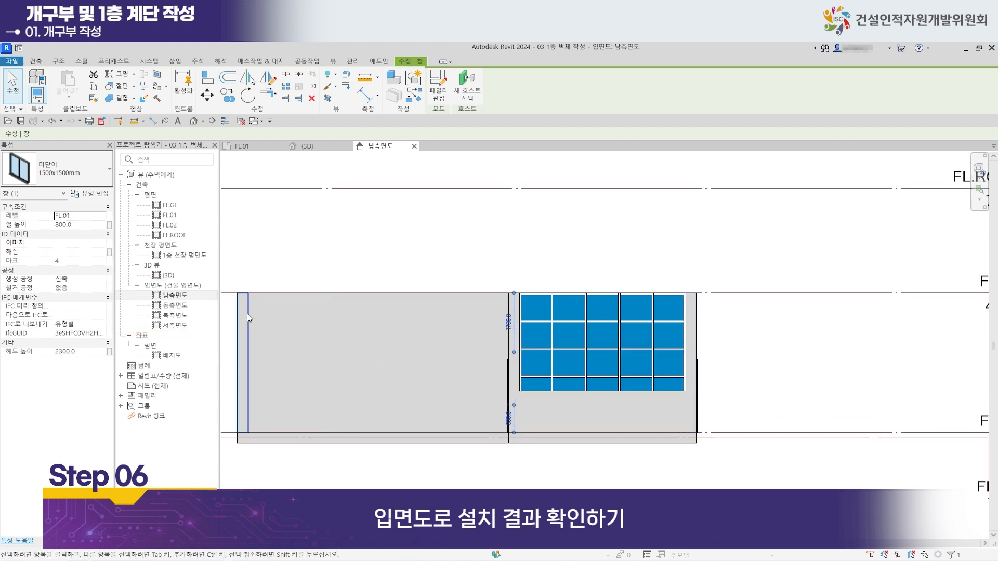
double_click(187, 306)
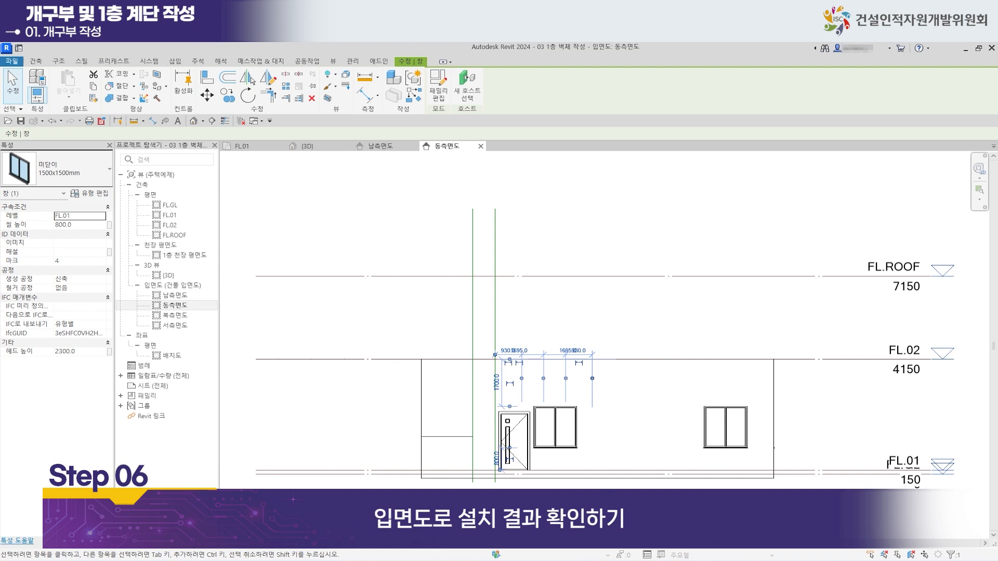
scroll(521, 416, "up", 2)
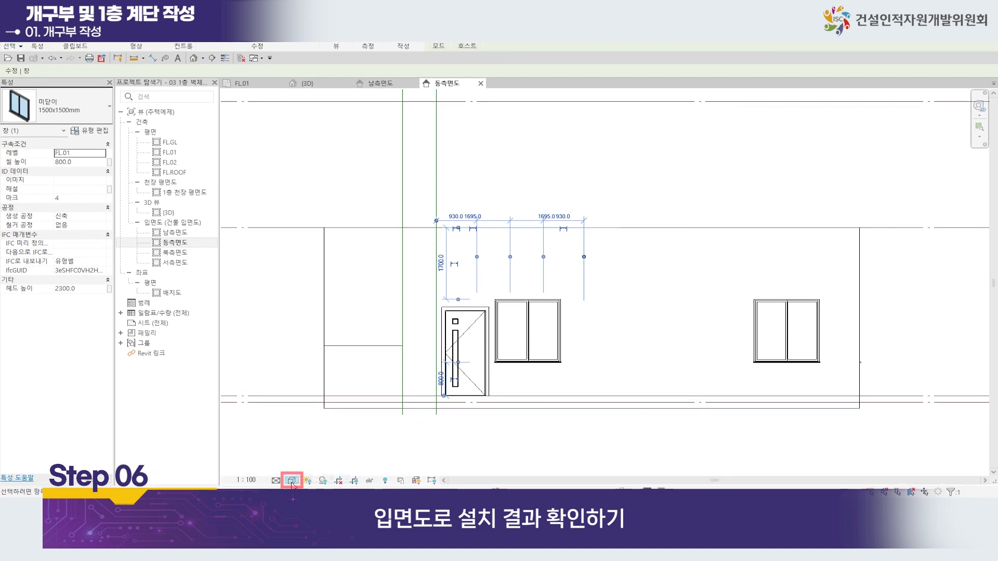
left_click(292, 482)
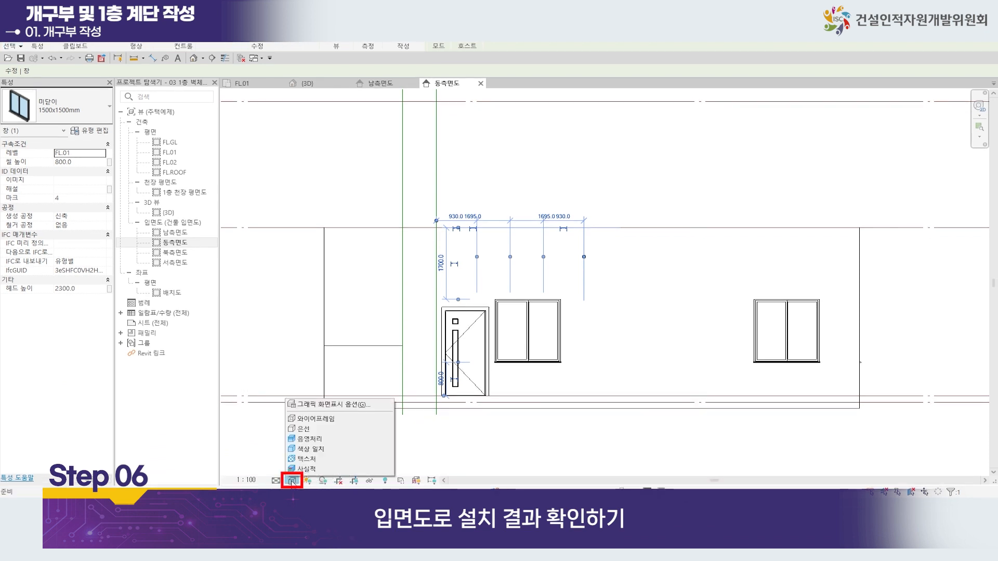
left_click(323, 445)
scroll(529, 423, "up", 1)
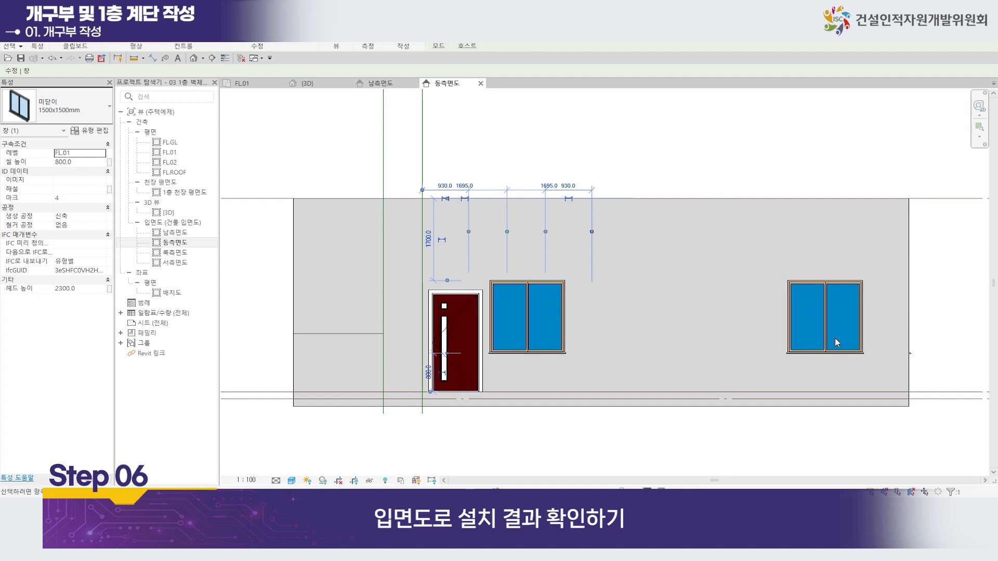
Open the north elevation (북측면도) and display it in the Shaded (음영처리) visual style to check its window.
double_click(177, 253)
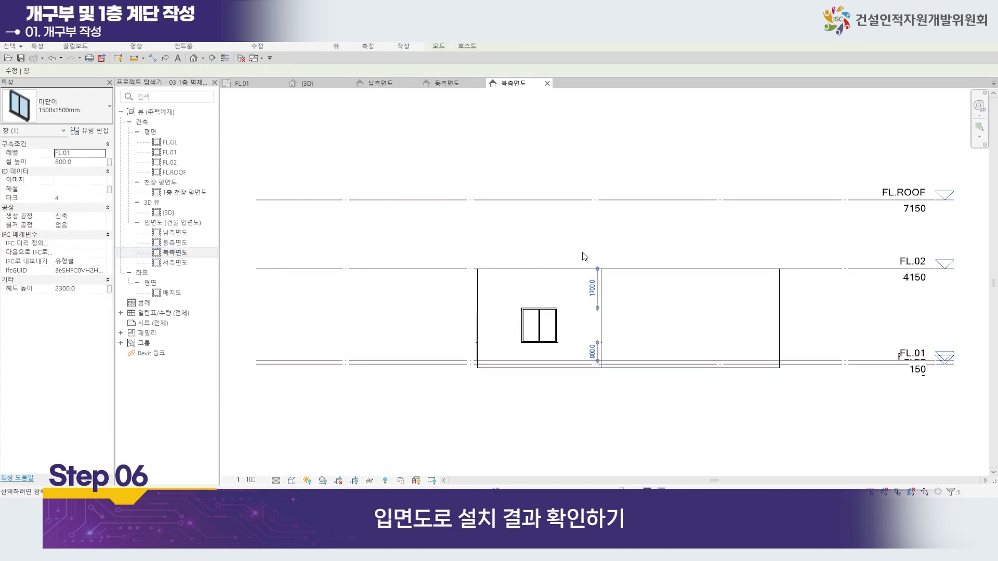
left_click(292, 481)
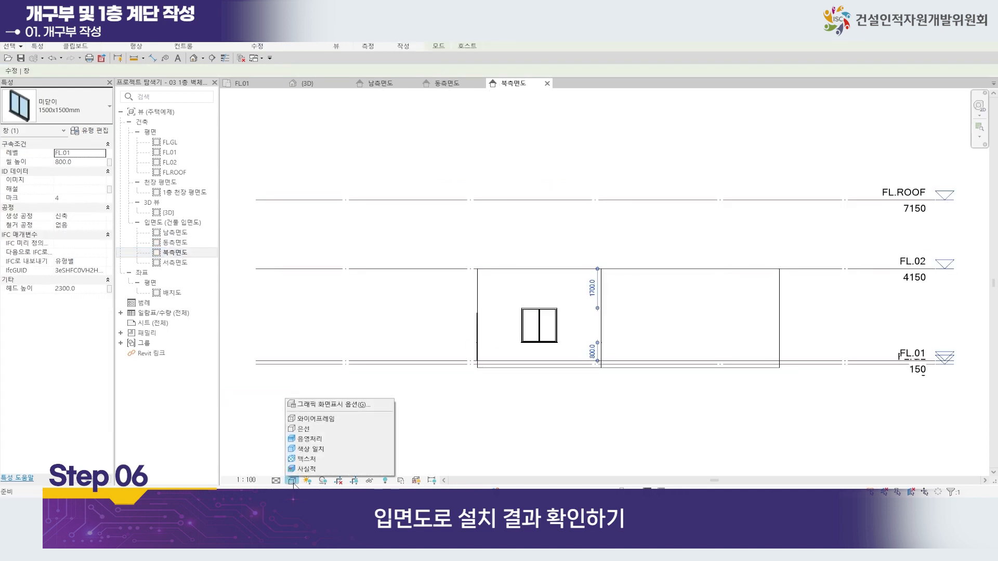
left_click(318, 441)
scroll(436, 421, "up", 1)
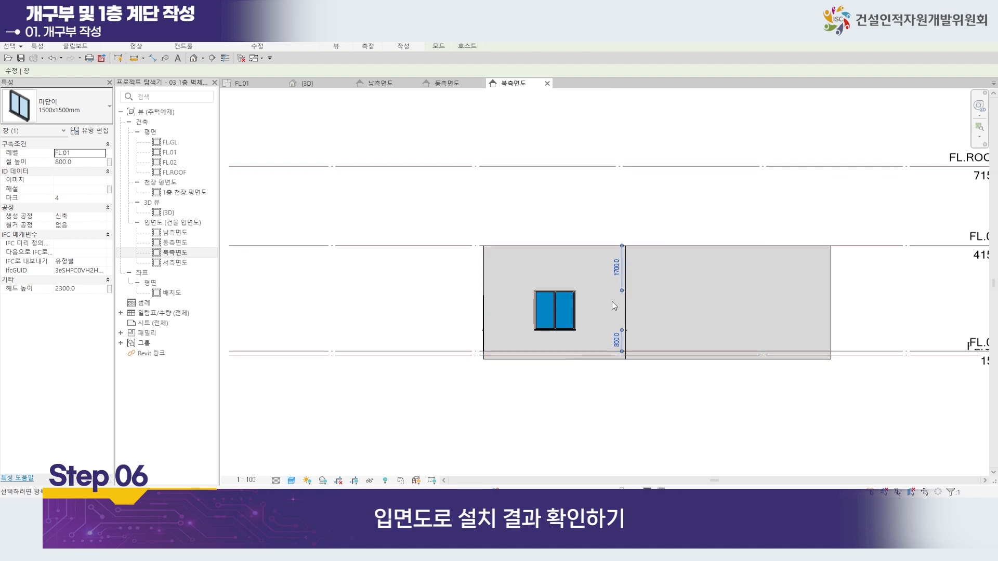
Open the west elevation (서측면도) and display it in the Shaded (음영처리) visual style to check its window.
double_click(183, 263)
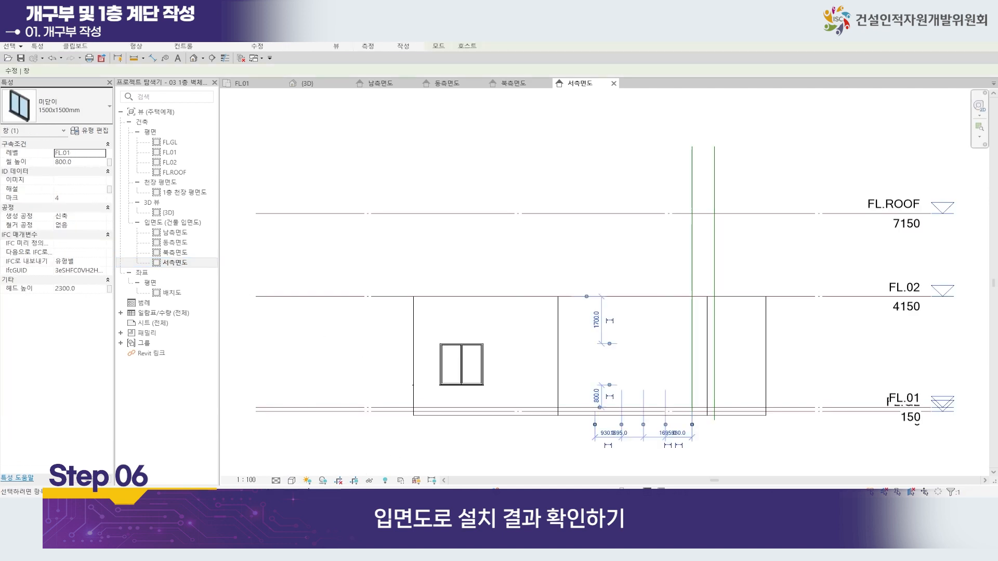
left_click(291, 481)
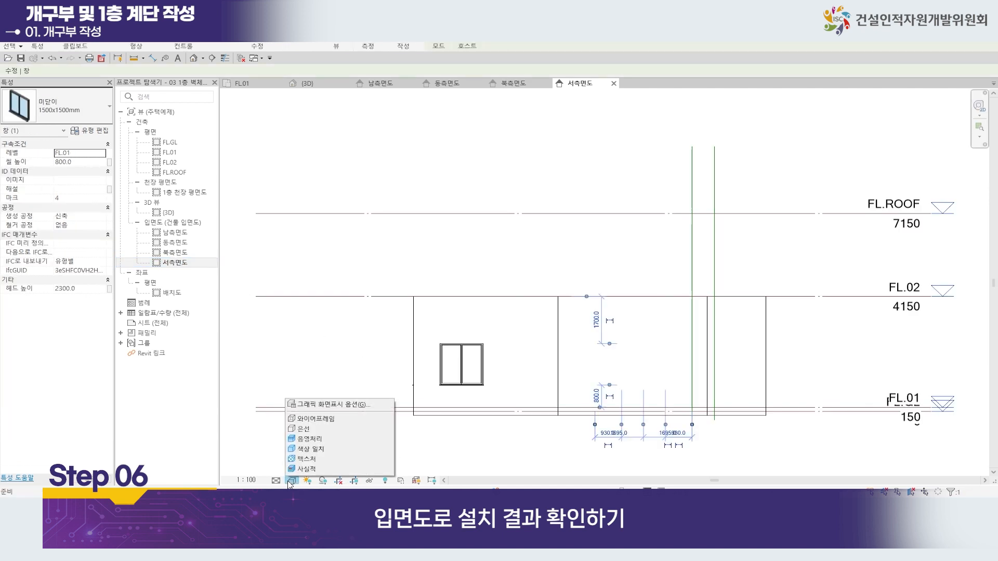
left_click(314, 439)
scroll(411, 333, "up", 5)
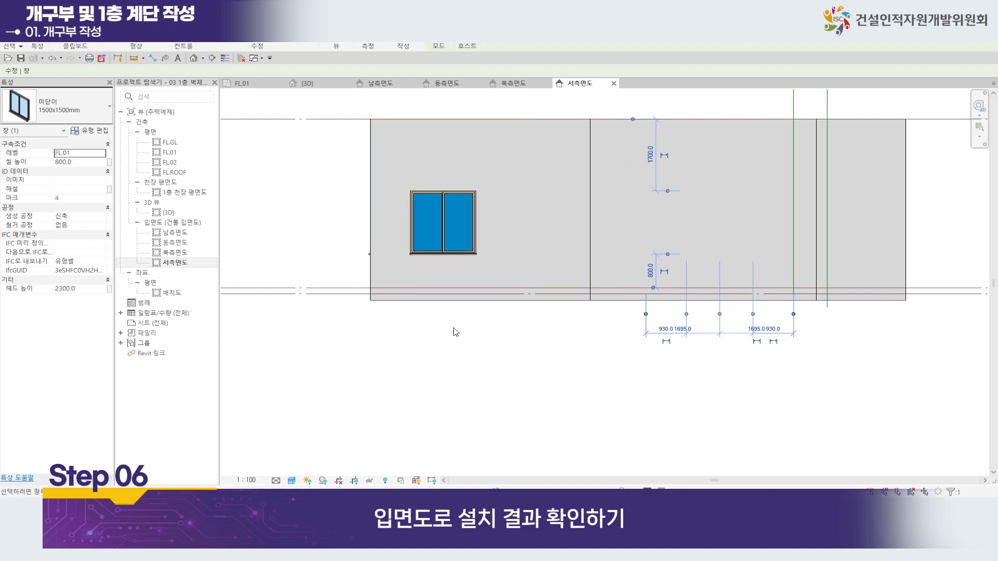
Return to the FL.01 plan, clear the window selection and examine the viewing directions of the four elevation markers around the house.
left_click(259, 86)
scroll(463, 234, "down", 5)
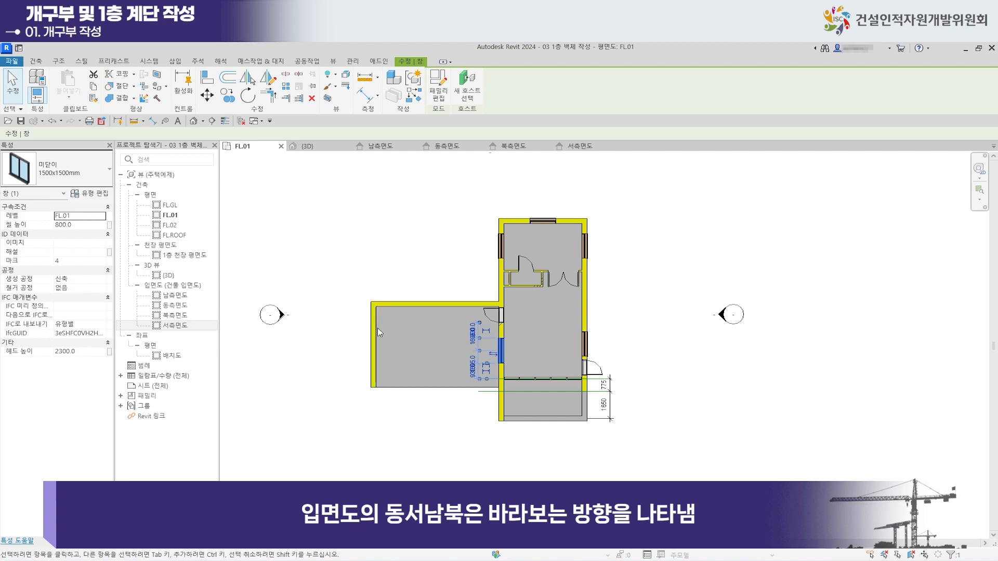
scroll(442, 331, "down", 1)
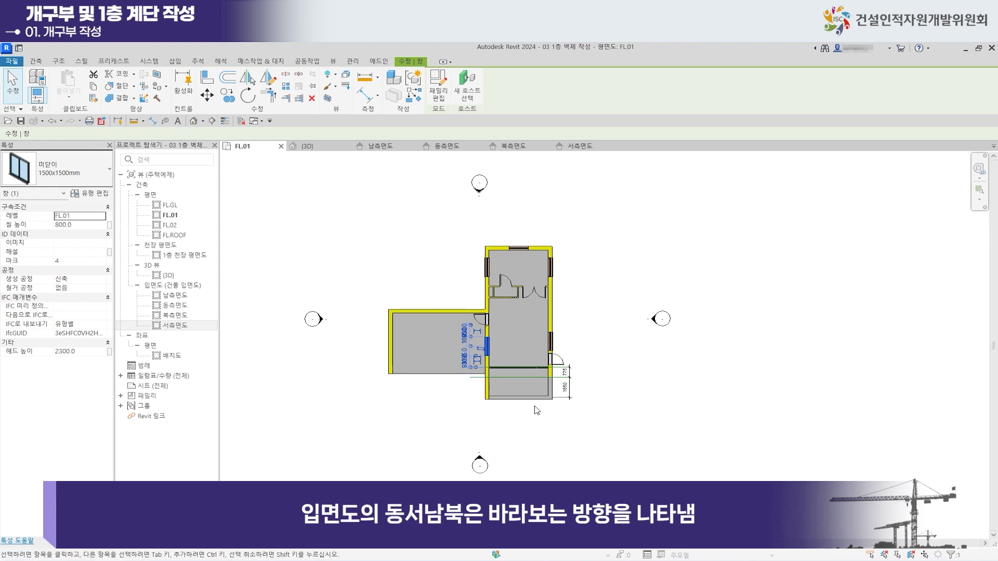
scroll(452, 397, "up", 2)
key("Escape")
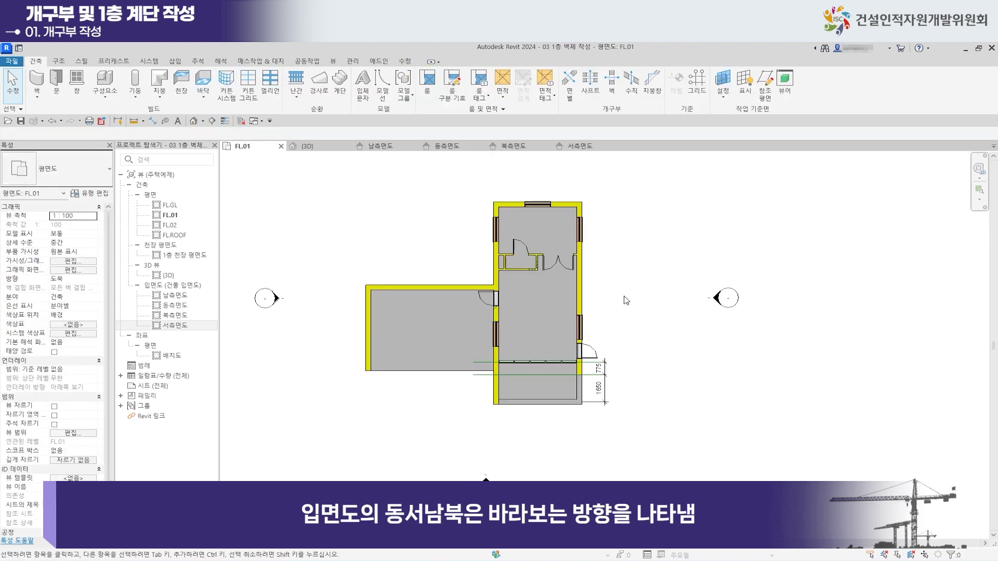
middle_click_drag(653, 291, 665, 332)
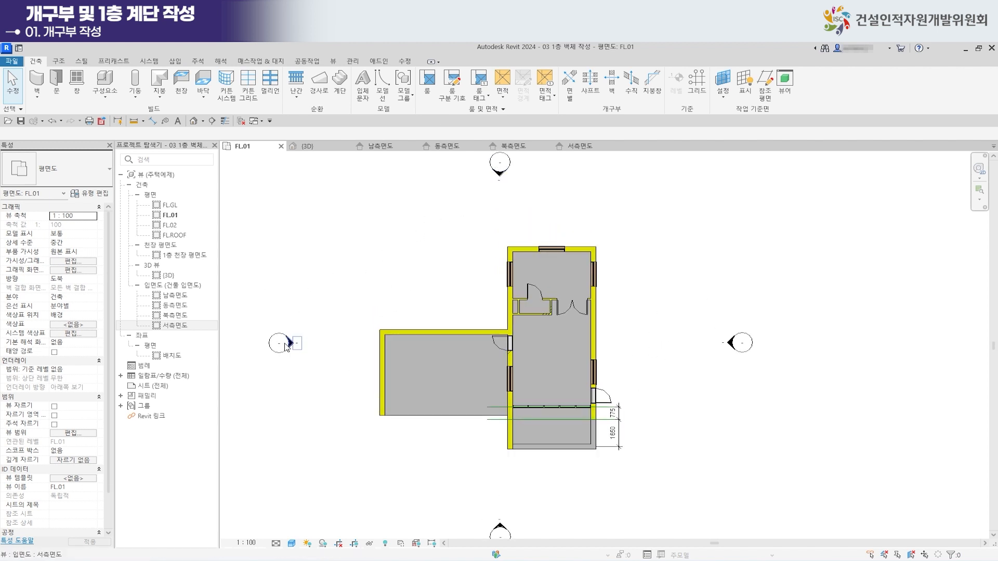
middle_click_drag(488, 487, 474, 455)
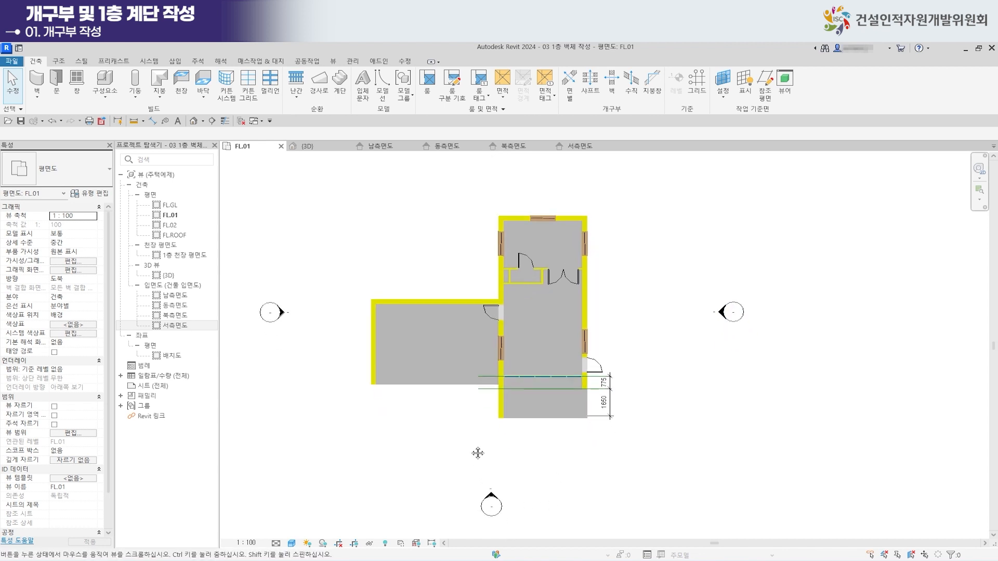
scroll(690, 434, "down", 1)
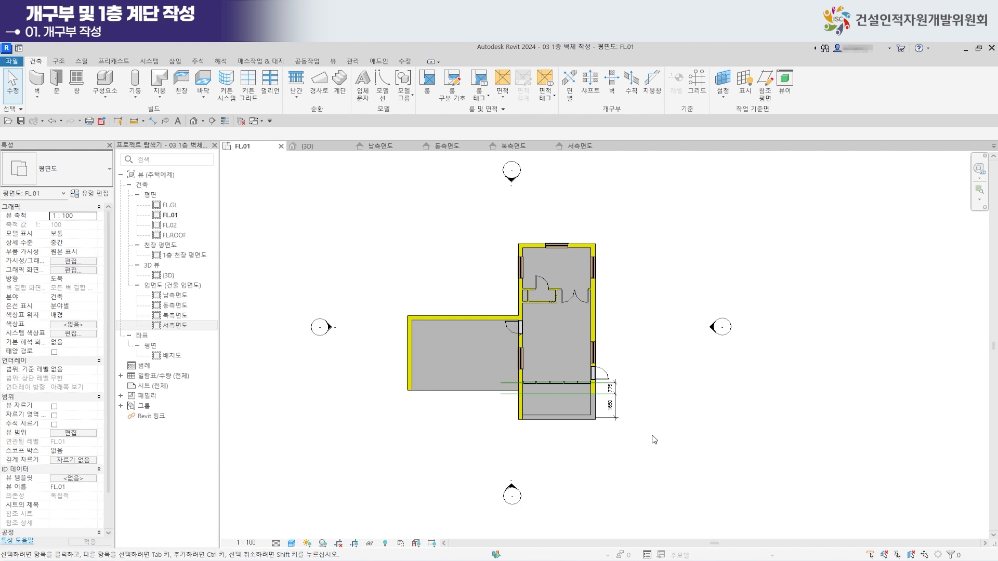
scroll(656, 303, "up", 2)
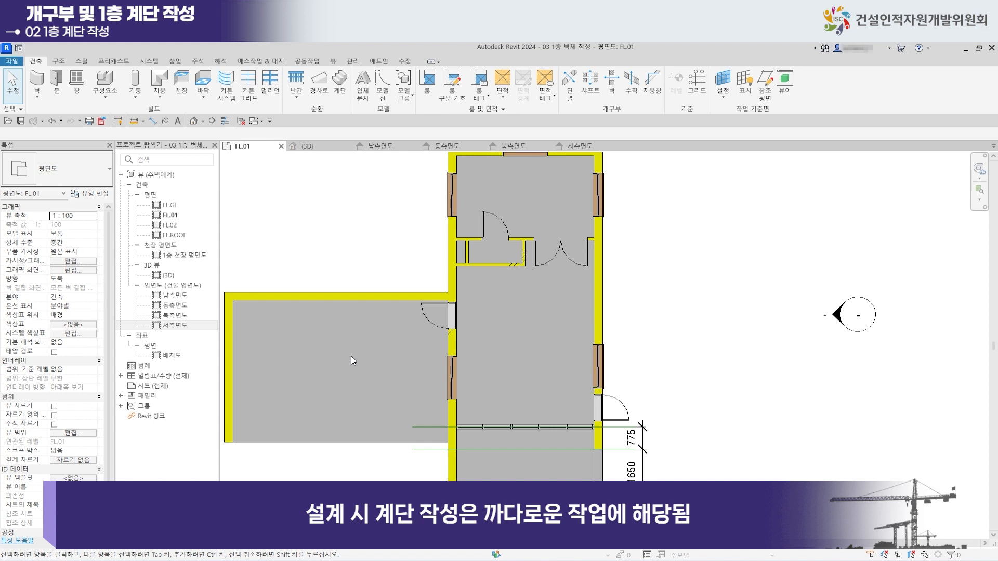
scroll(498, 372, "down", 1)
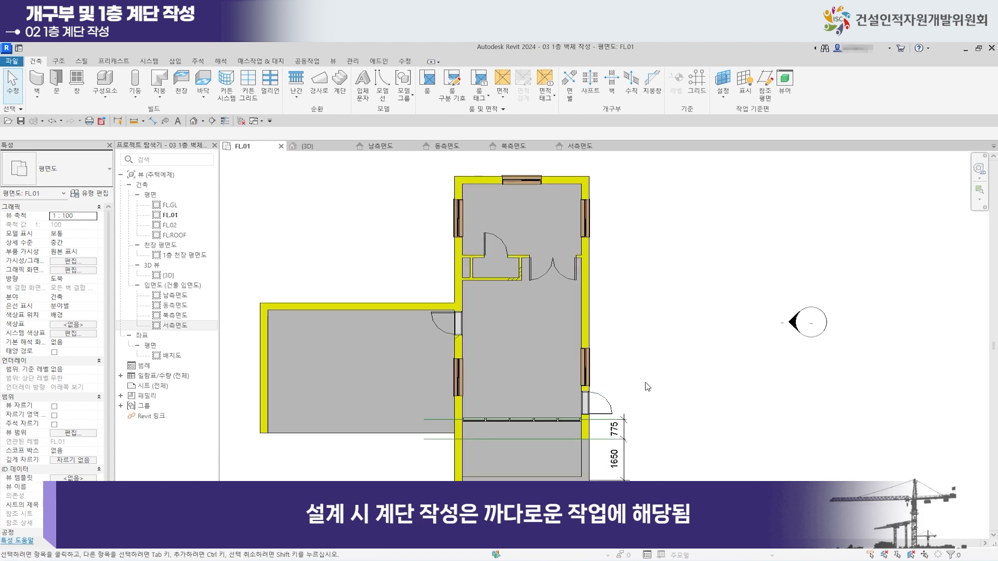
middle_click_drag(653, 385, 615, 384)
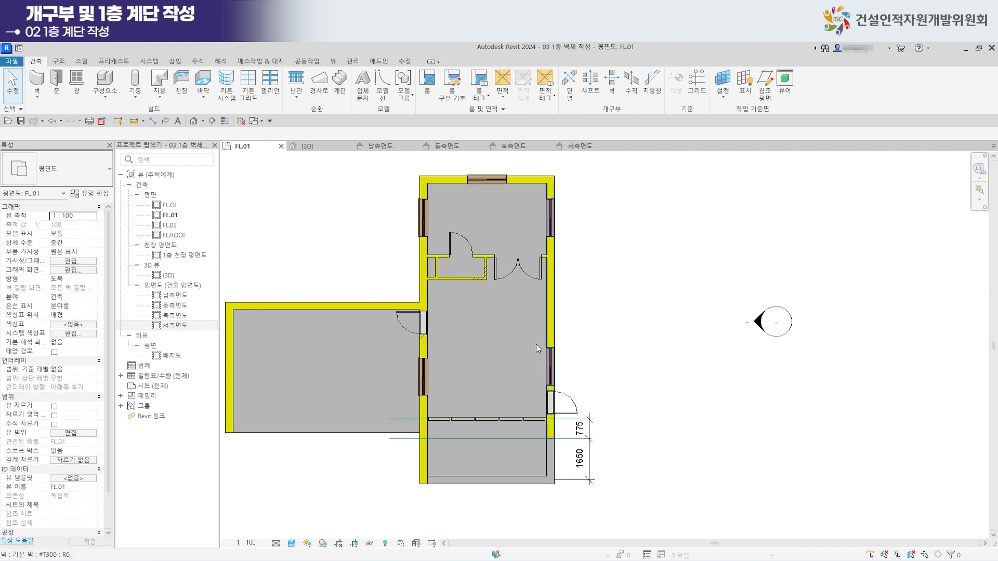
middle_click_drag(488, 364, 537, 366)
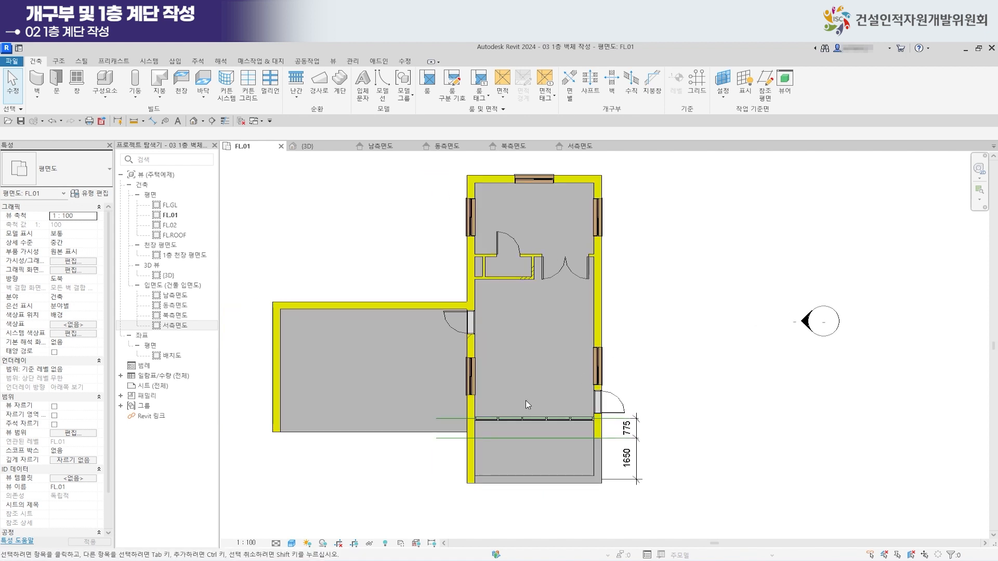
Draw two horizontal reference planes across the main hall above the curtain wall, the lower one about 1200 mm from the curtain wall.
scroll(533, 393, "up", 1)
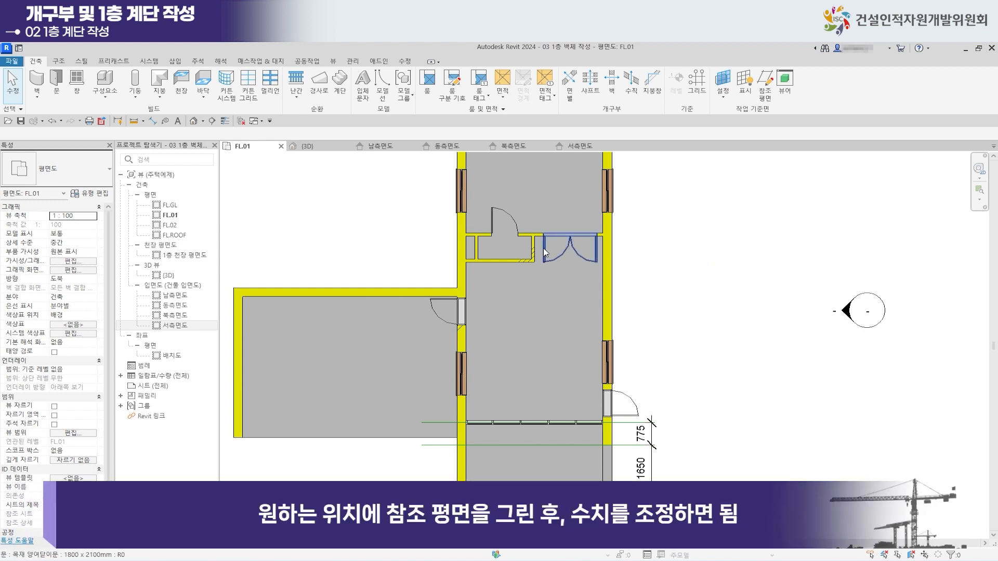
left_click(766, 82)
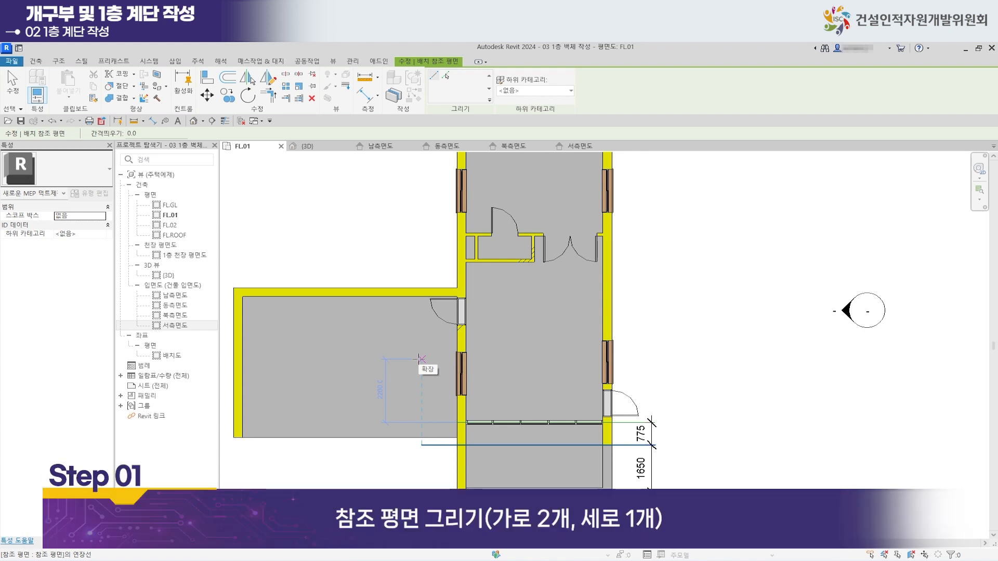
left_click(421, 332)
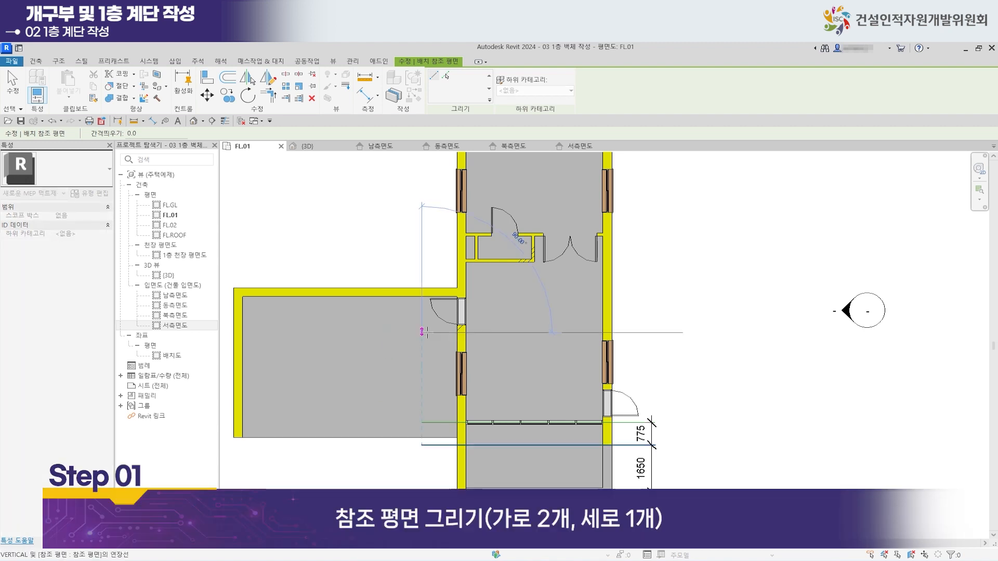
left_click(640, 333)
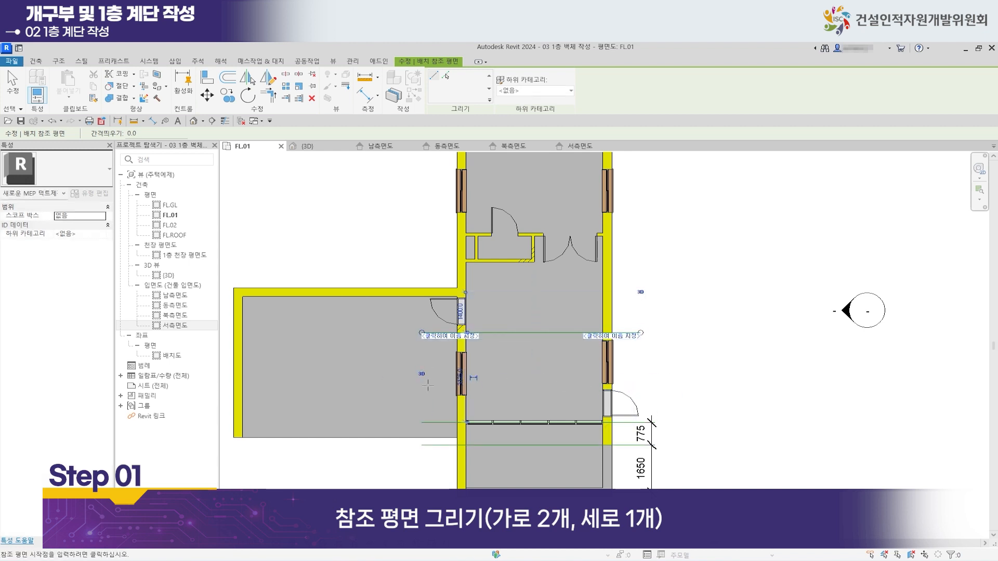
left_click(424, 391)
left_click(641, 388)
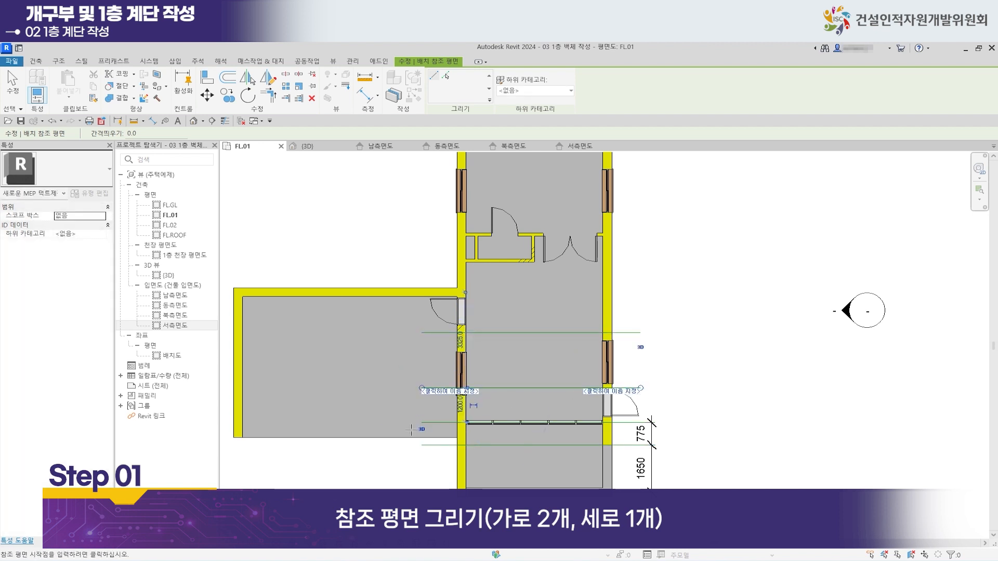
Draw a vertical reference plane crossing the horizontal ones, about 1200 mm from the inner face of the hall's left wall.
left_click(501, 277)
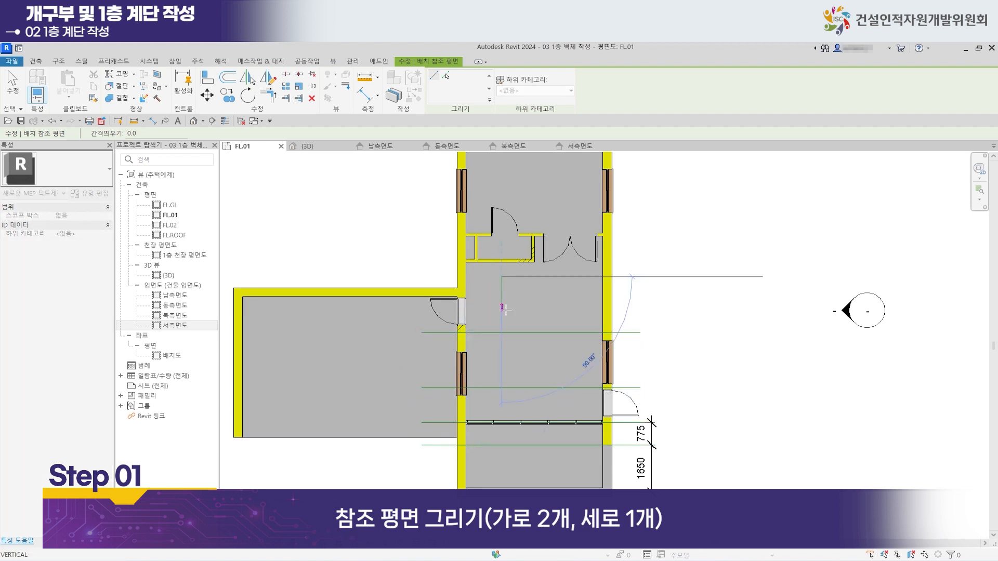
left_click(501, 460)
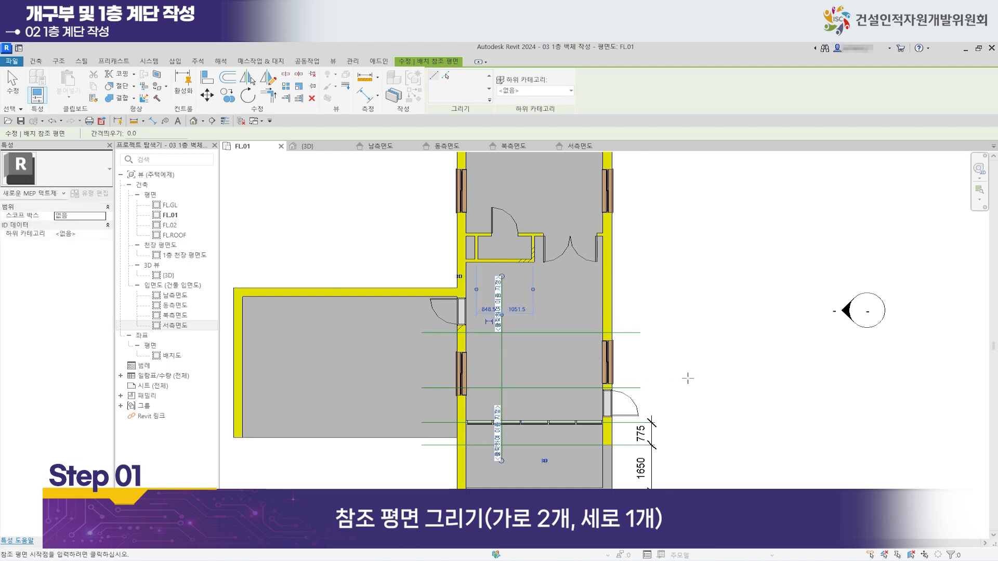
key("Escape")
key("Escape")
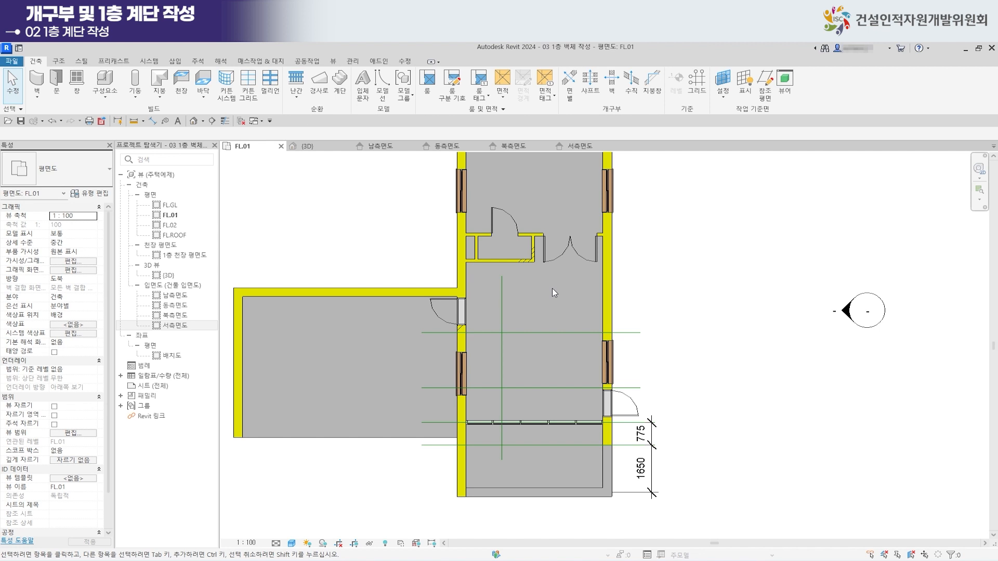
Place an aligned dimension from the inner face of the hall's left wall to the vertical reference plane, just below the closet wall.
scroll(488, 331, "up", 3)
scroll(487, 331, "up", 2)
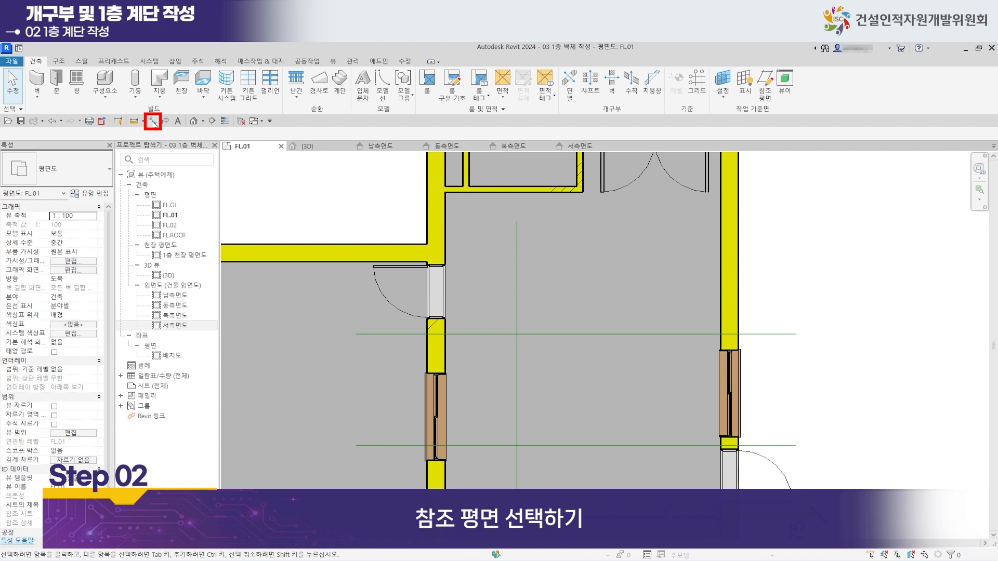
left_click(153, 122)
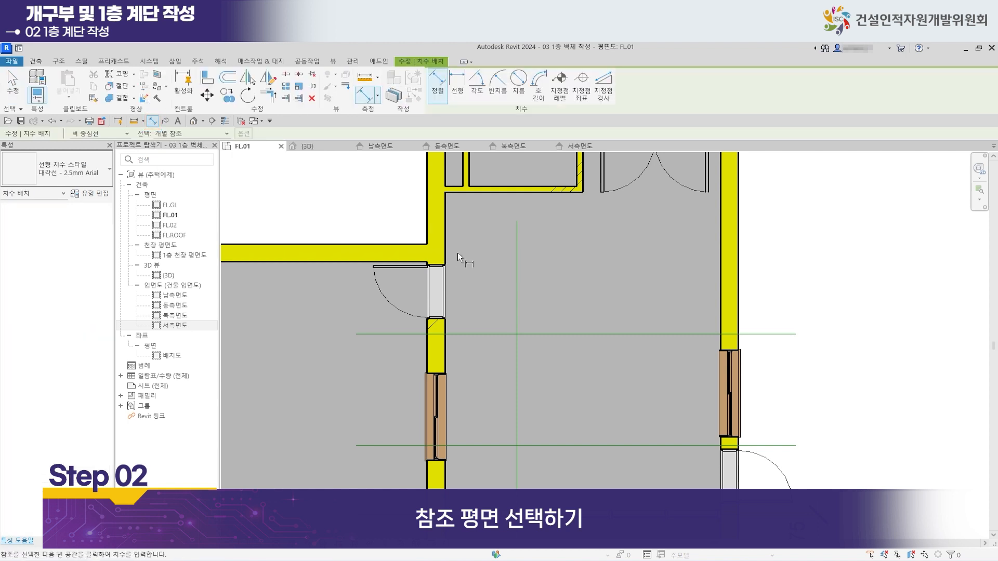
scroll(457, 252, "up", 2)
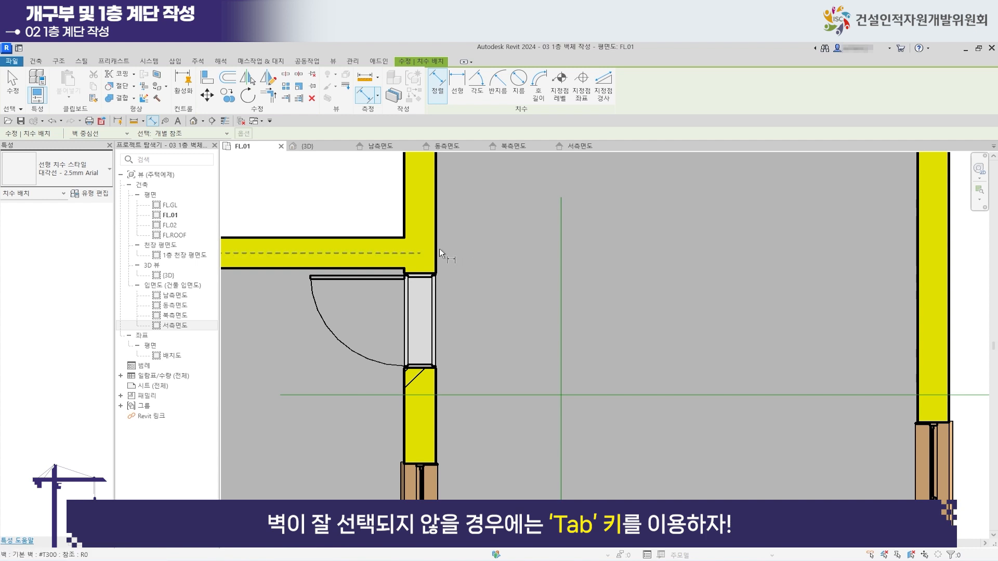
key("Tab")
left_click(435, 251)
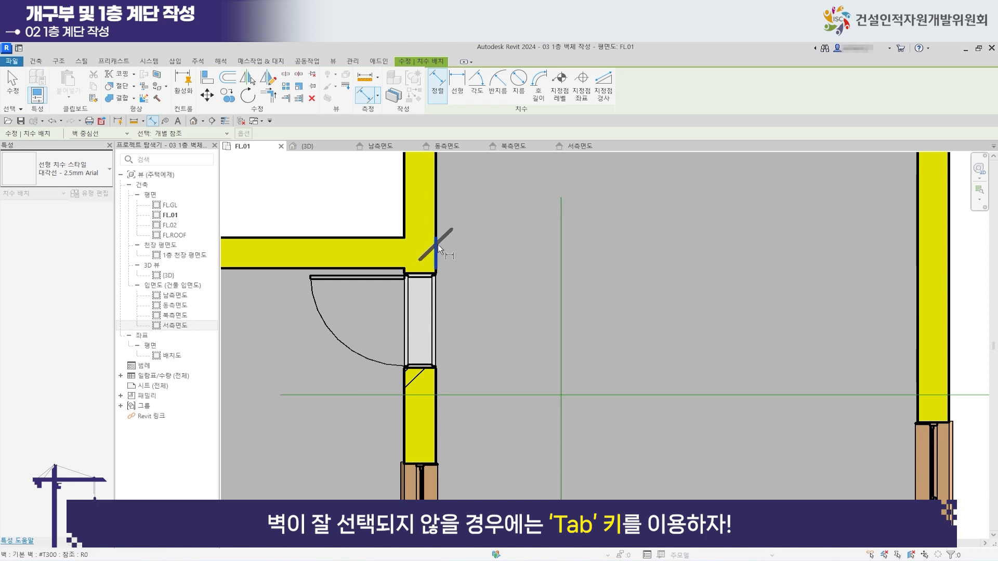
left_click(562, 263)
middle_click_drag(561, 254, 551, 358)
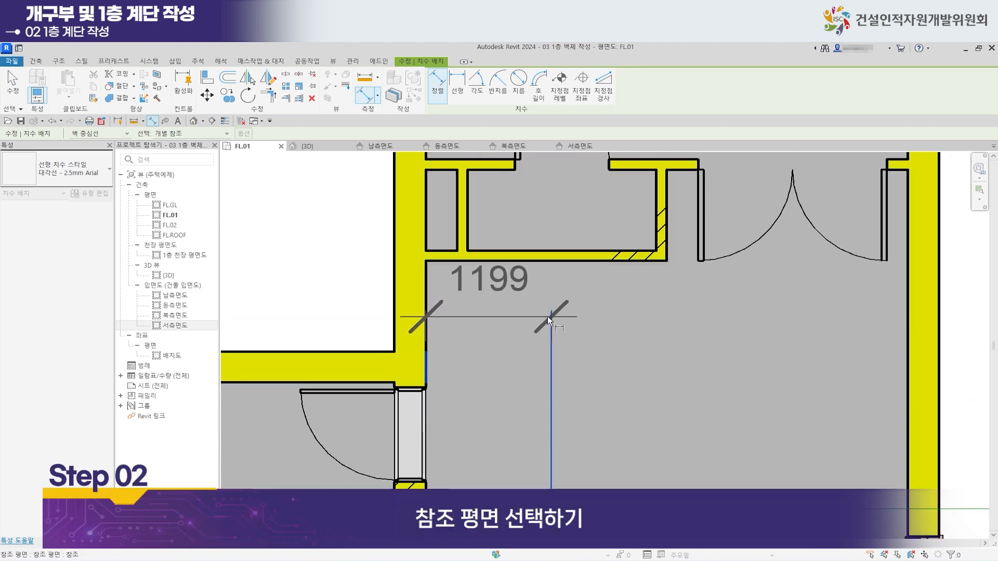
left_click(542, 318)
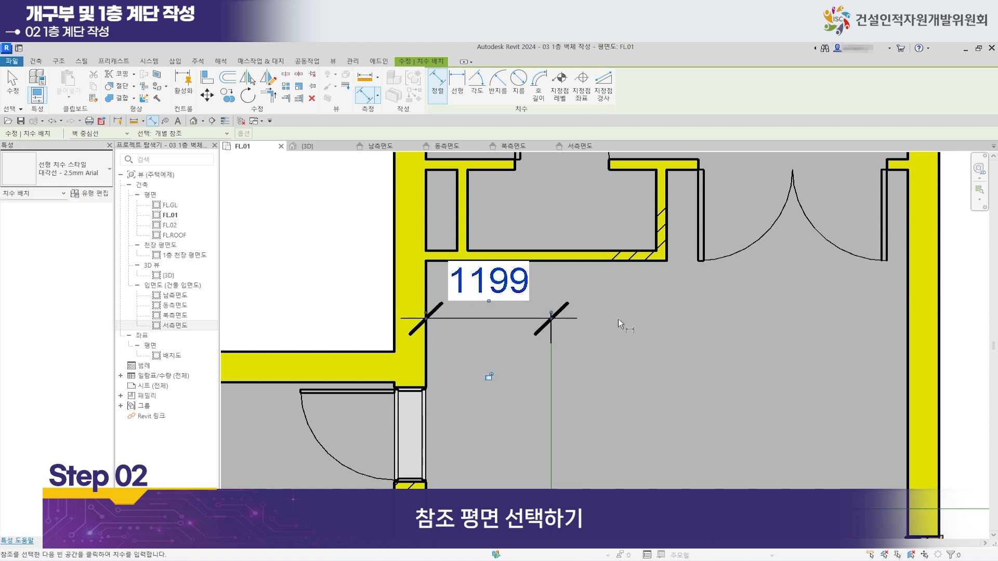
Place an aligned dimension from the curtain wall's upper edge to the lower horizontal reference plane in the hall.
scroll(618, 319, "down", 4)
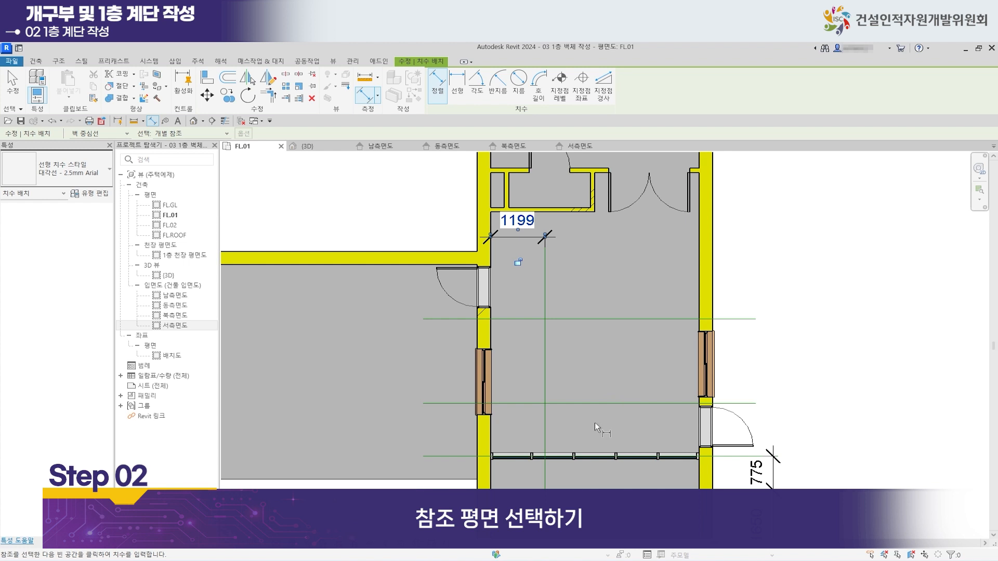
middle_click_drag(595, 422, 559, 375)
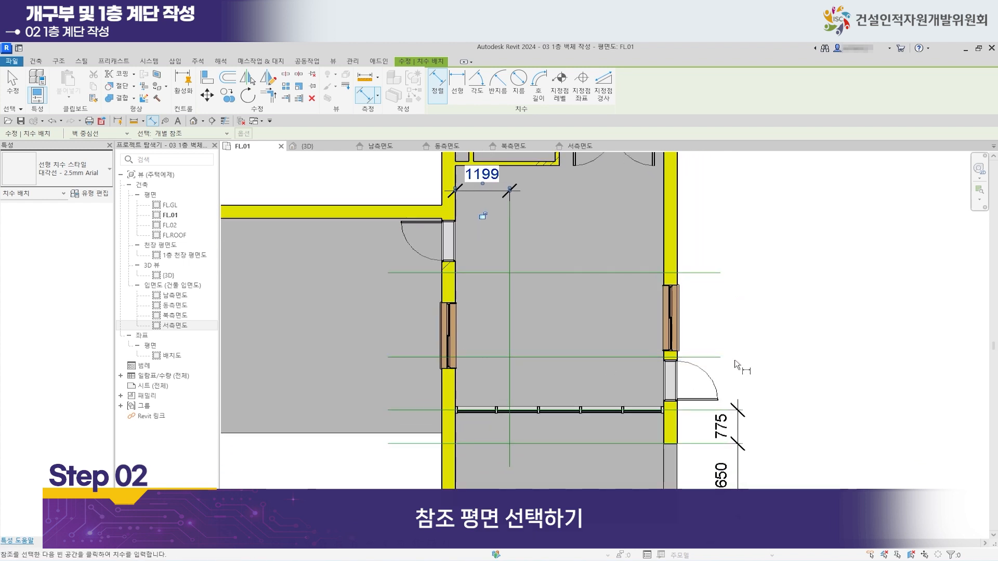
scroll(715, 366, "up", 5)
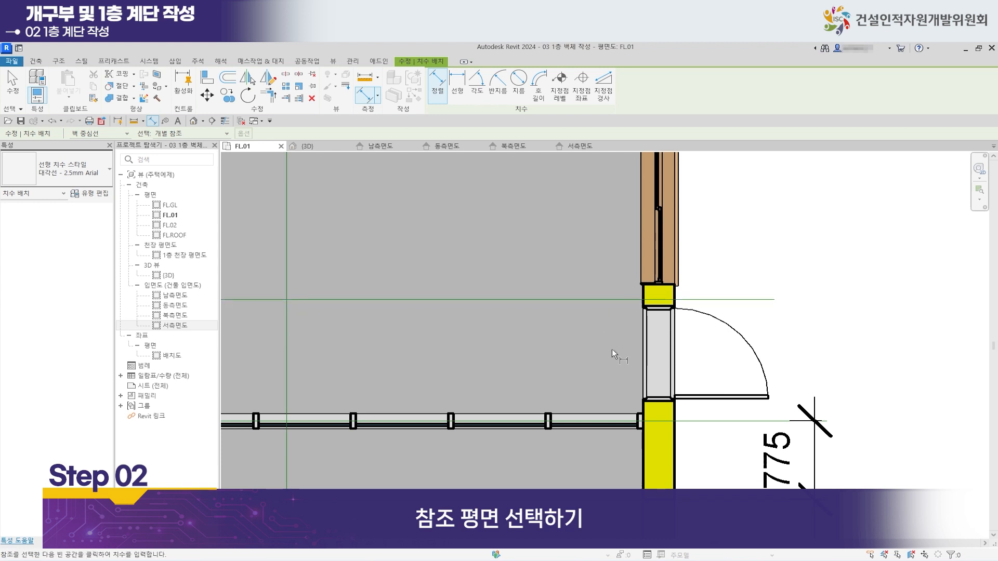
scroll(588, 414, "up", 5)
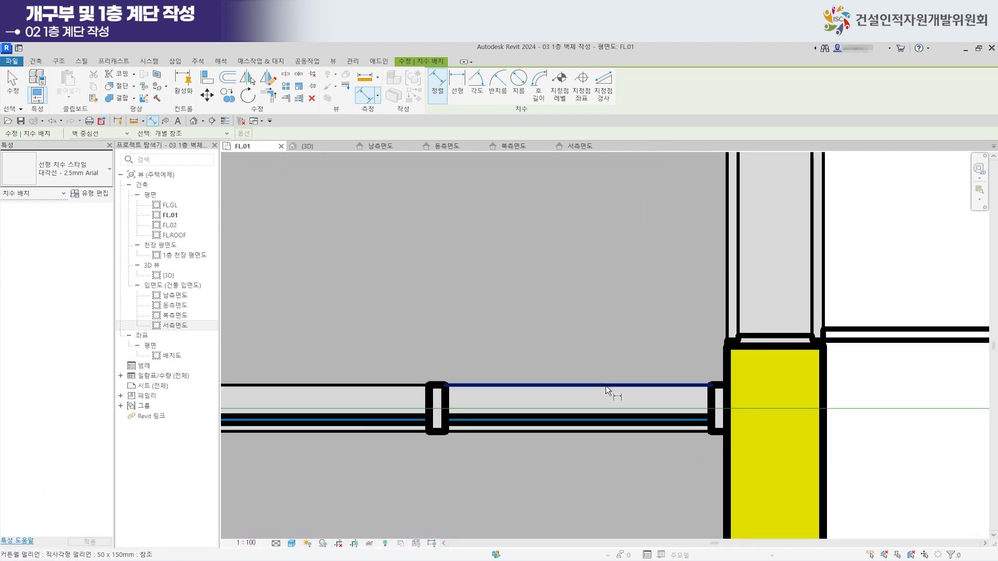
scroll(616, 385, "down", 5)
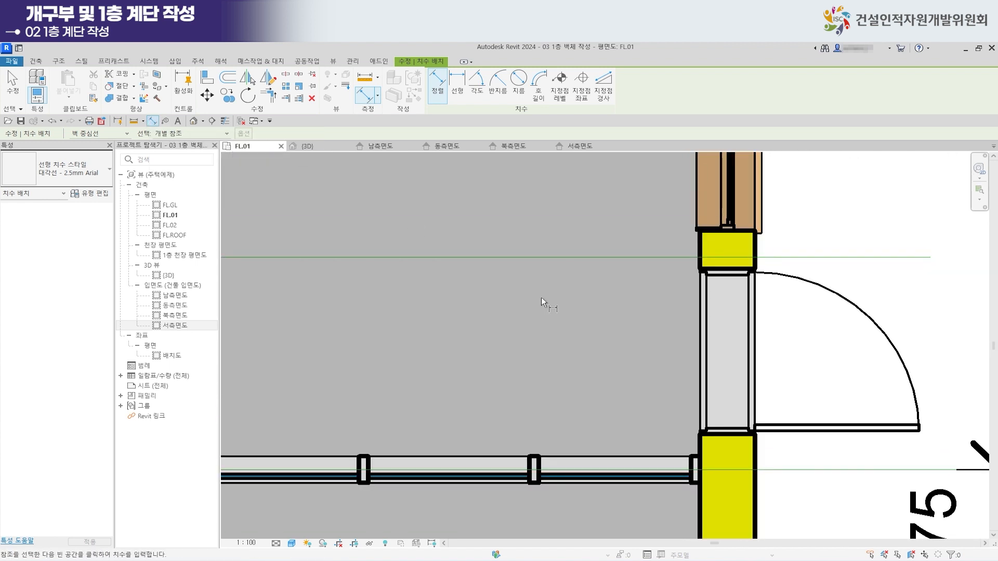
left_click(635, 457)
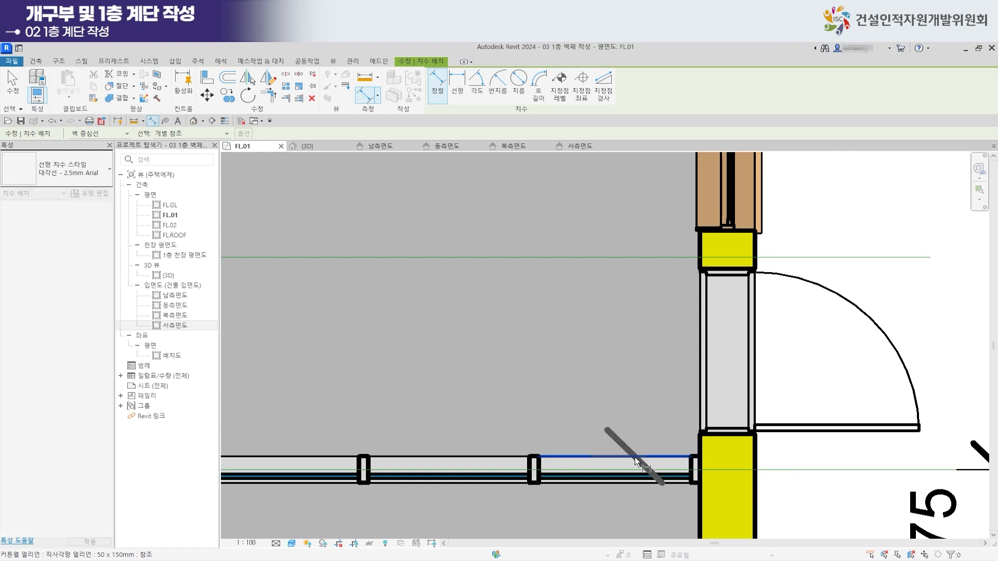
left_click(644, 257)
left_click(451, 312)
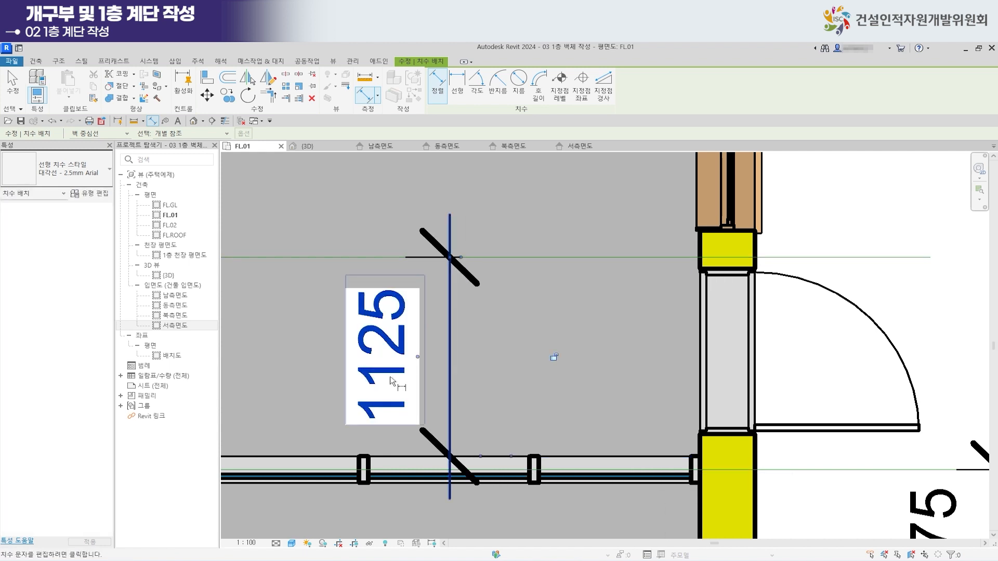
Place an aligned dimension between the two horizontal reference planes, in line with the dimension to the curtain wall.
scroll(551, 364, "down", 2)
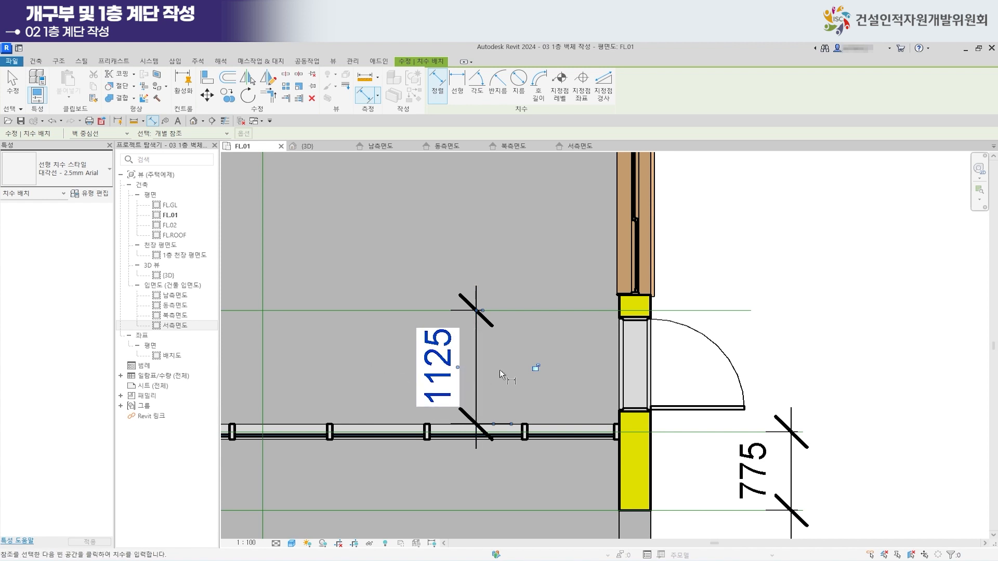
scroll(503, 369, "down", 1)
scroll(507, 370, "down", 2)
middle_click_drag(453, 367, 491, 430)
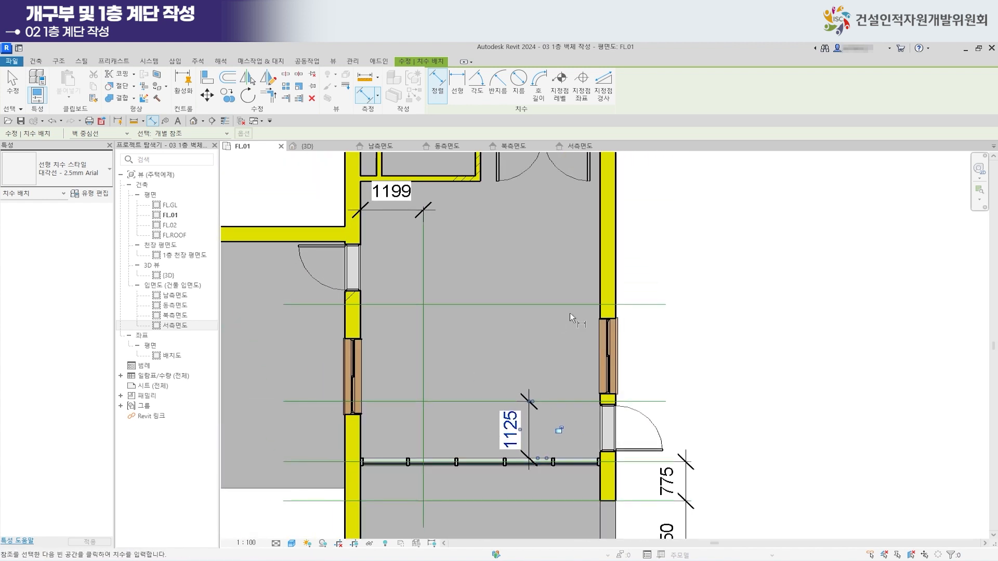
left_click(666, 400)
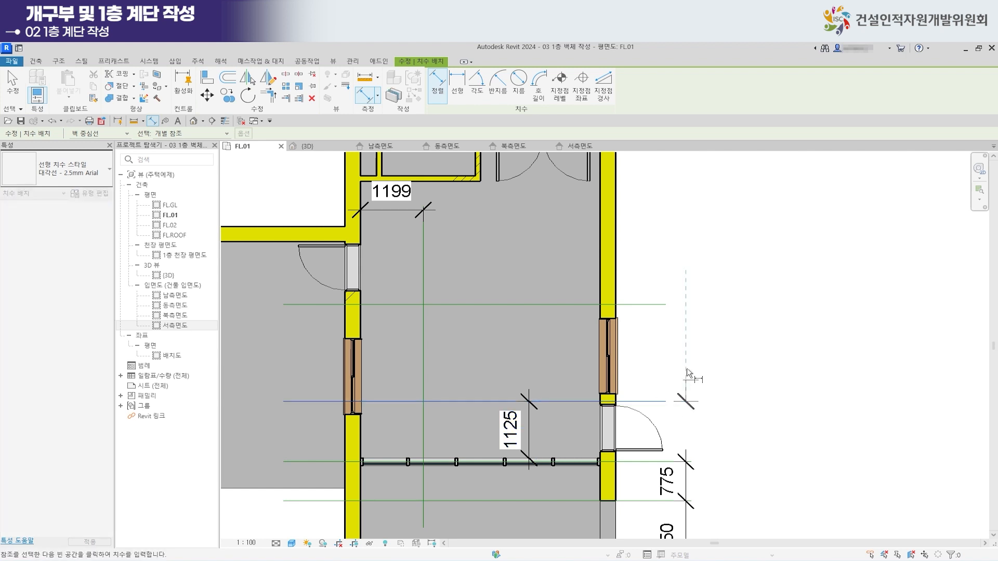
left_click(657, 303)
left_click(526, 329)
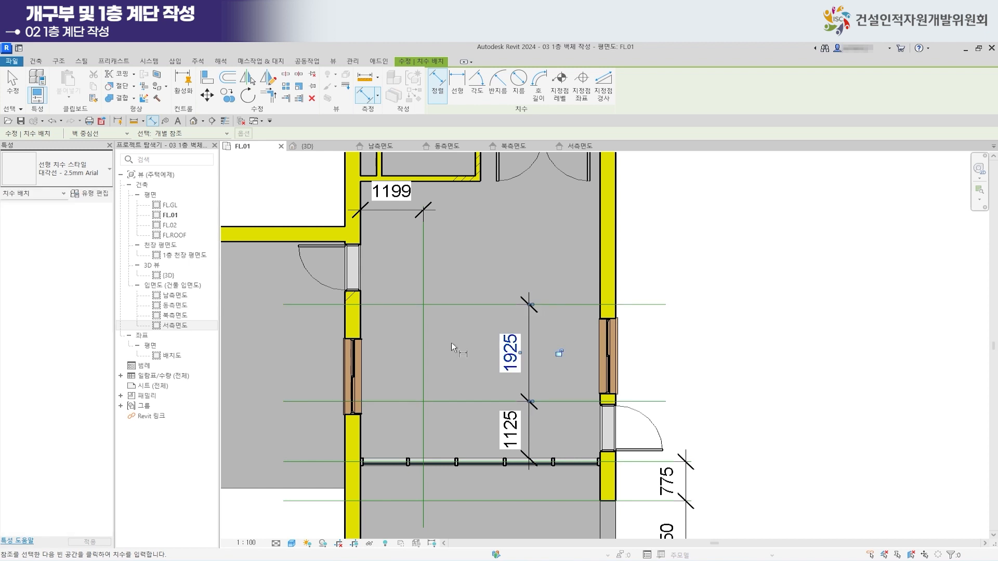
Change the FL.01 plan's visual style to Hidden Line (은선).
scroll(765, 369, "down", 2)
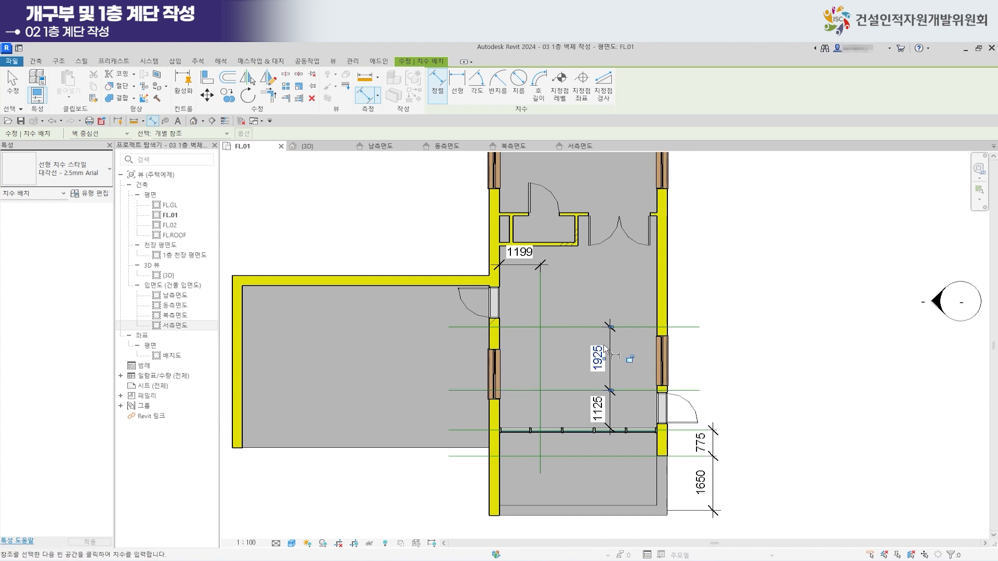
scroll(655, 278, "down", 3)
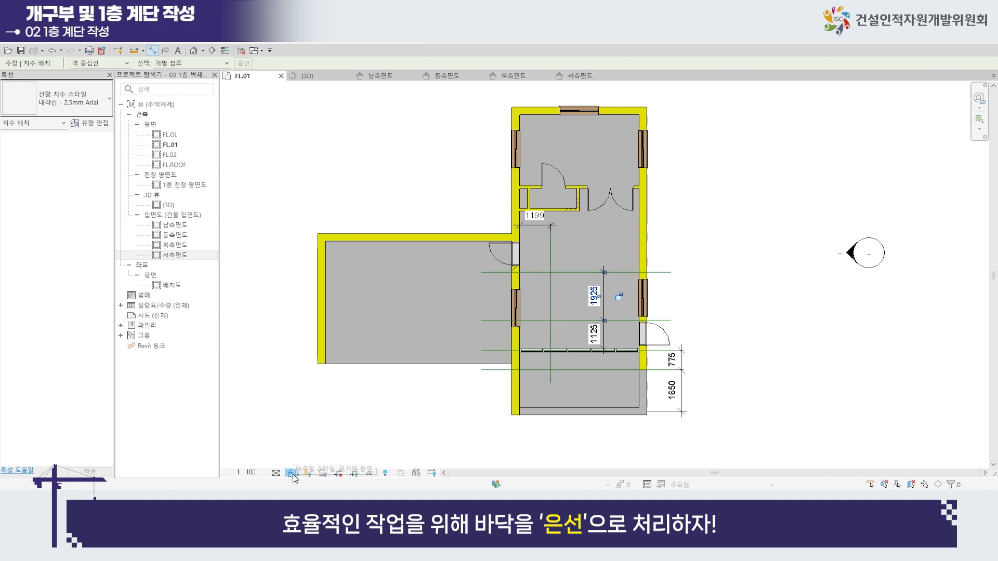
left_click(292, 473)
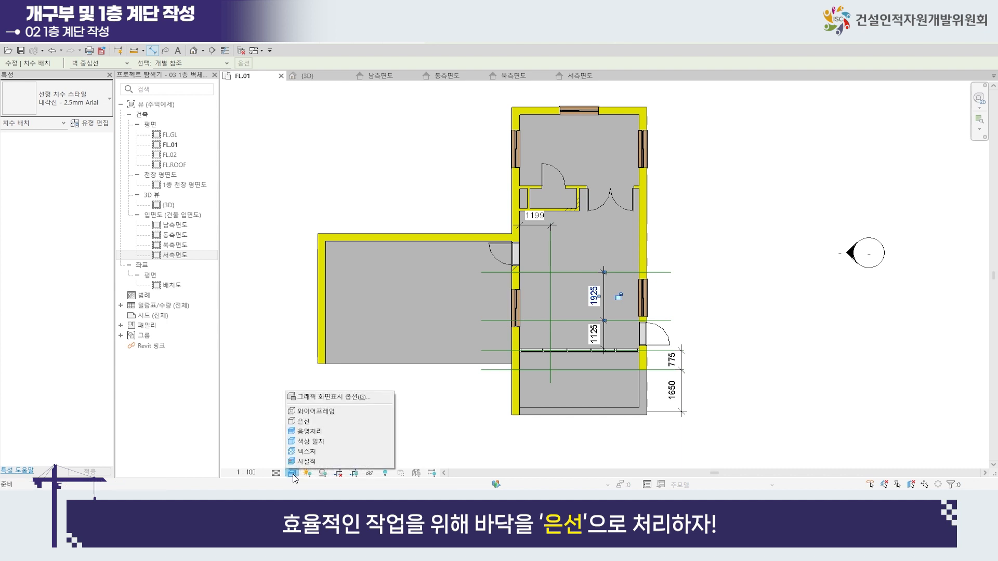
left_click(307, 422)
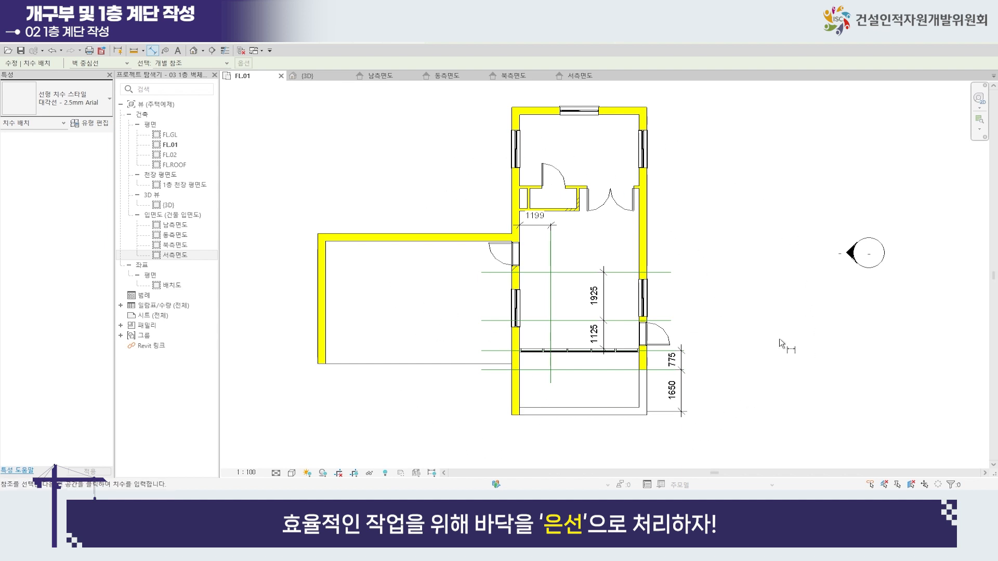
End dimensioning and set the vertical reference plane's distance from the inner face of the hall's left wall to 1000 mm.
scroll(754, 293, "up", 2)
middle_click_drag(560, 265, 545, 356)
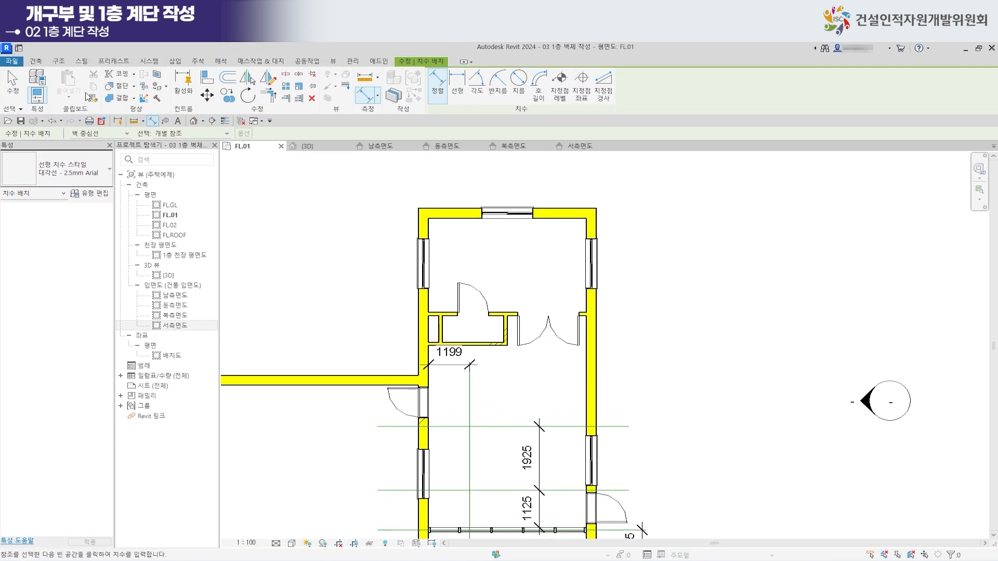
left_click(18, 94)
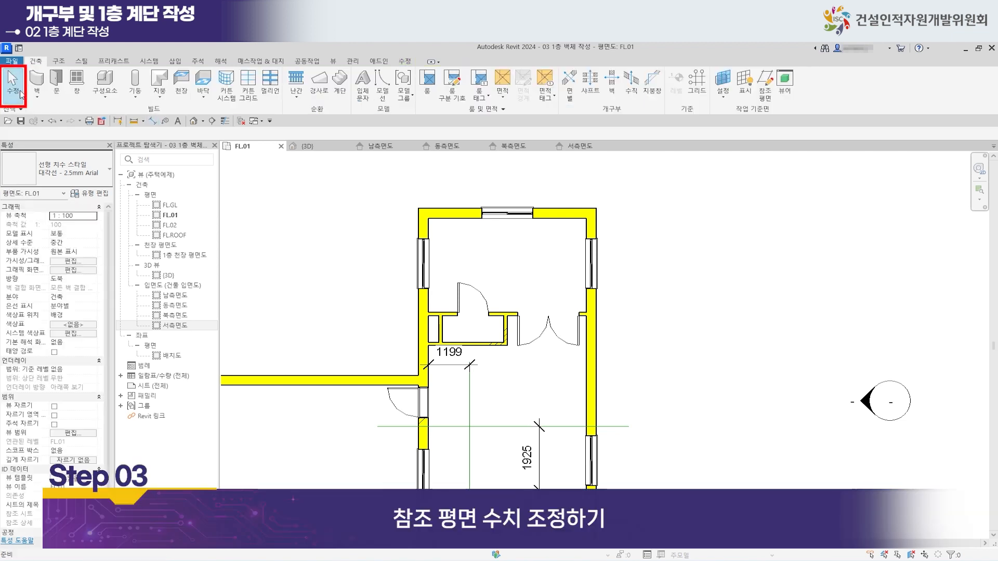
scroll(499, 421, "up", 2)
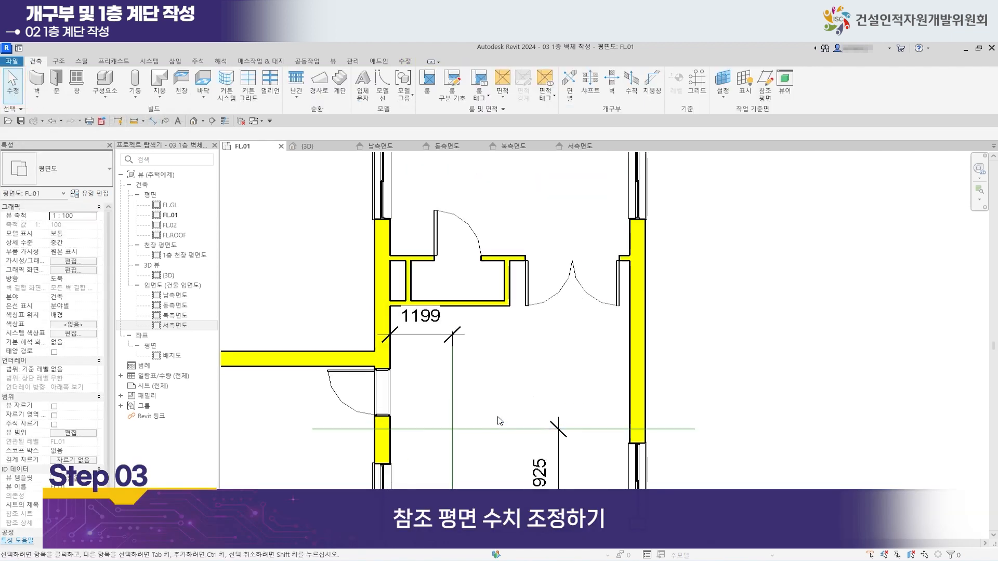
left_click(452, 420)
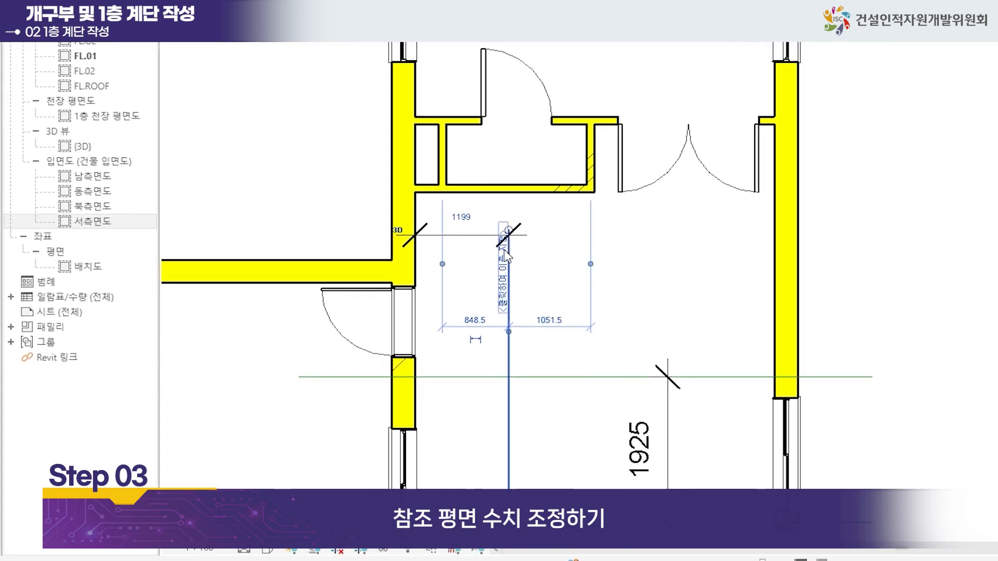
left_click(462, 218)
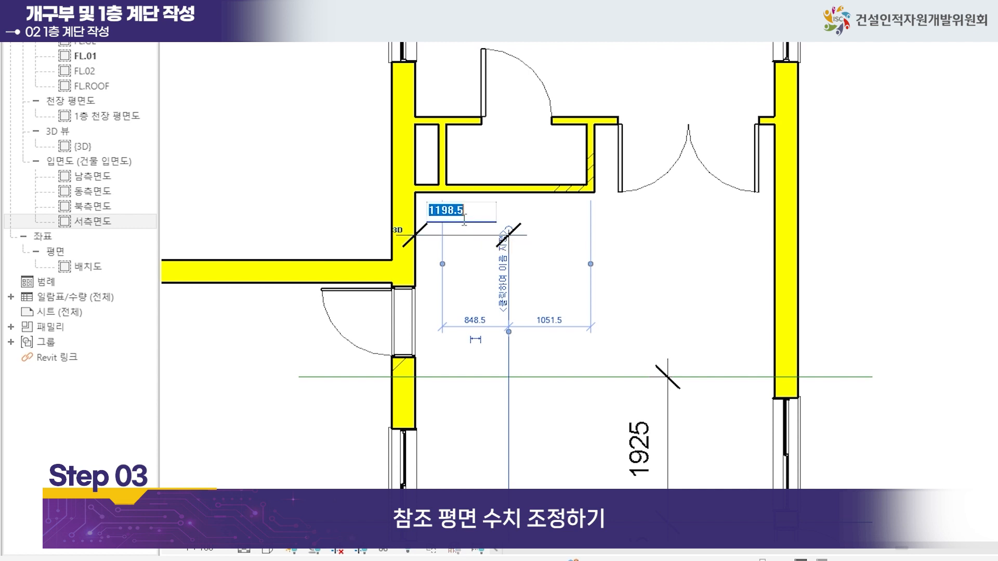
type("1000")
key("Return")
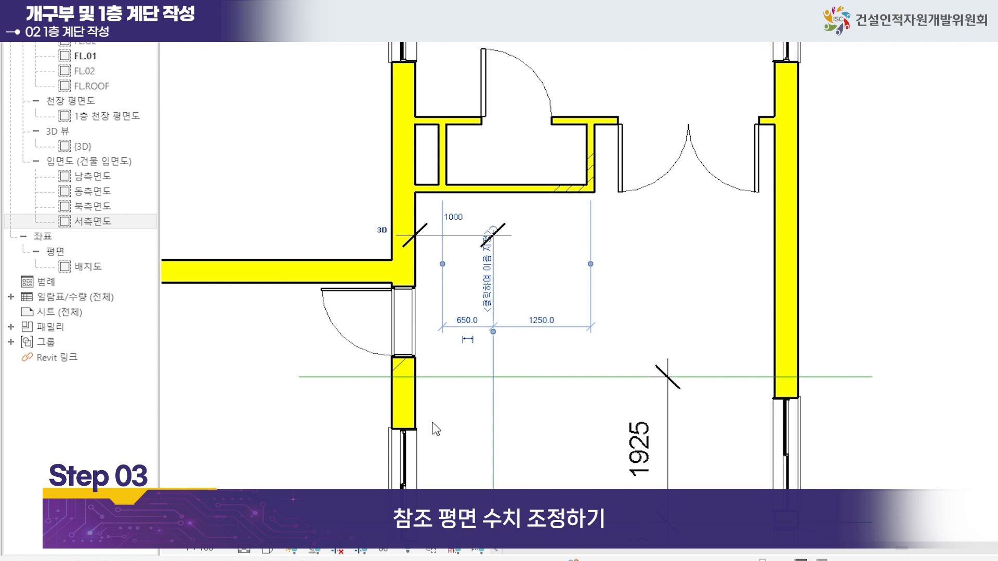
Set the distance between the curtain wall and the lower horizontal reference plane to 1000 mm by moving that plane.
scroll(554, 406, "down", 2)
middle_click_drag(565, 412, 521, 202)
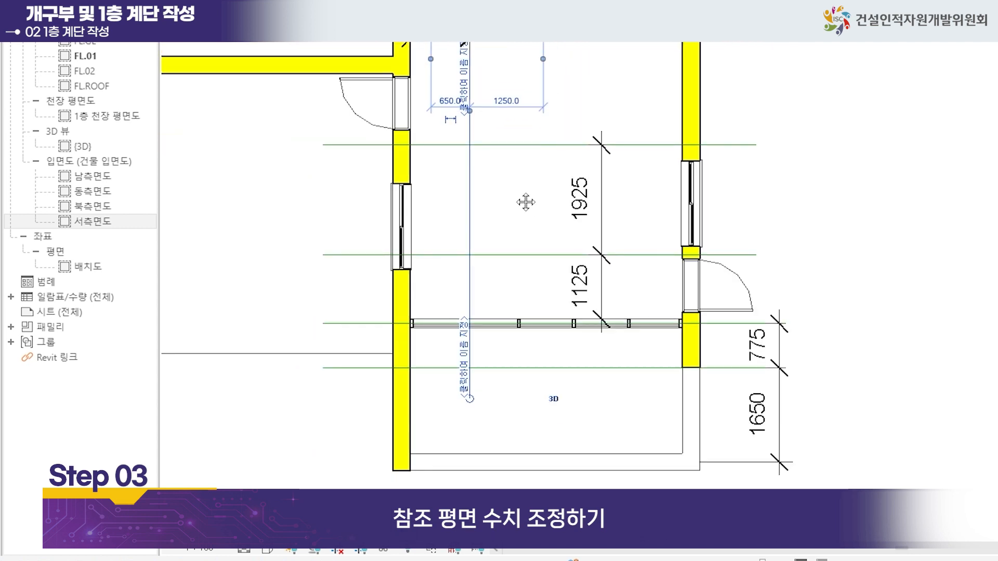
scroll(628, 298, "up", 2)
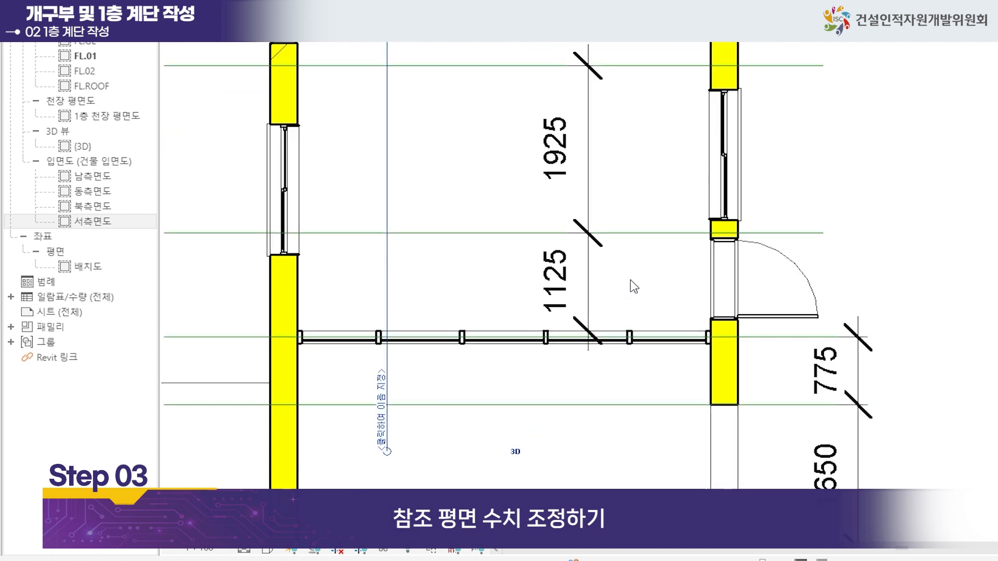
left_click(815, 232)
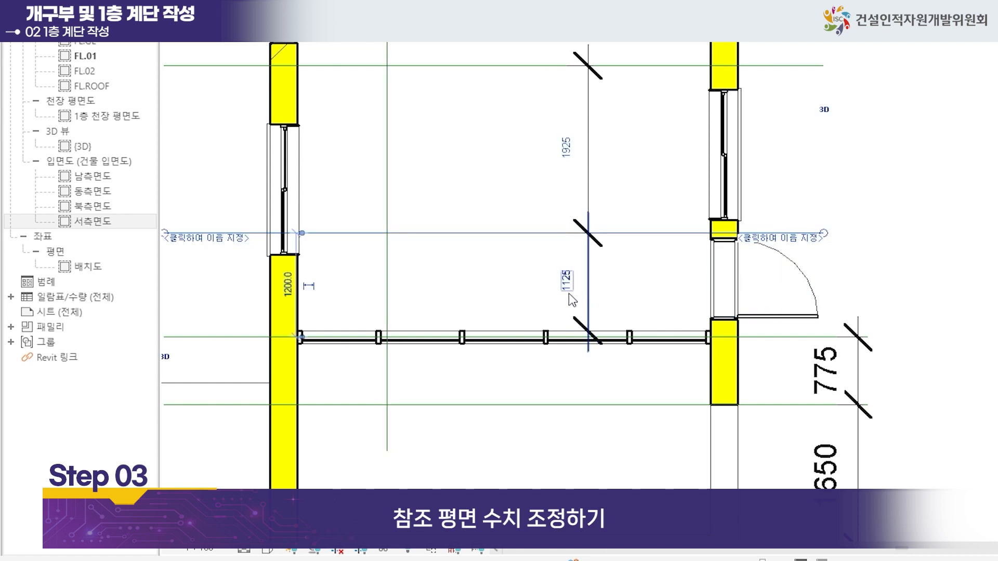
left_click(566, 281)
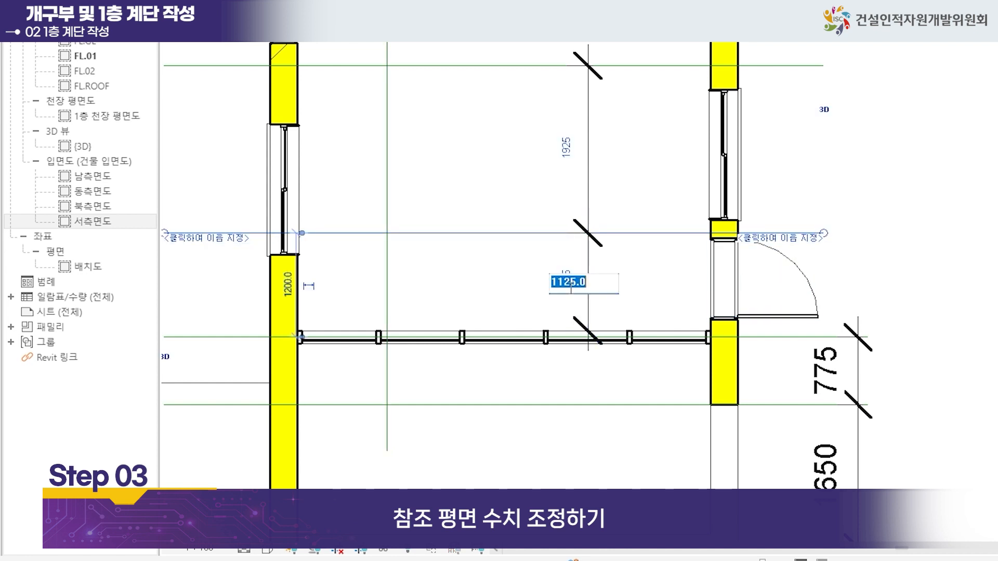
type("100")
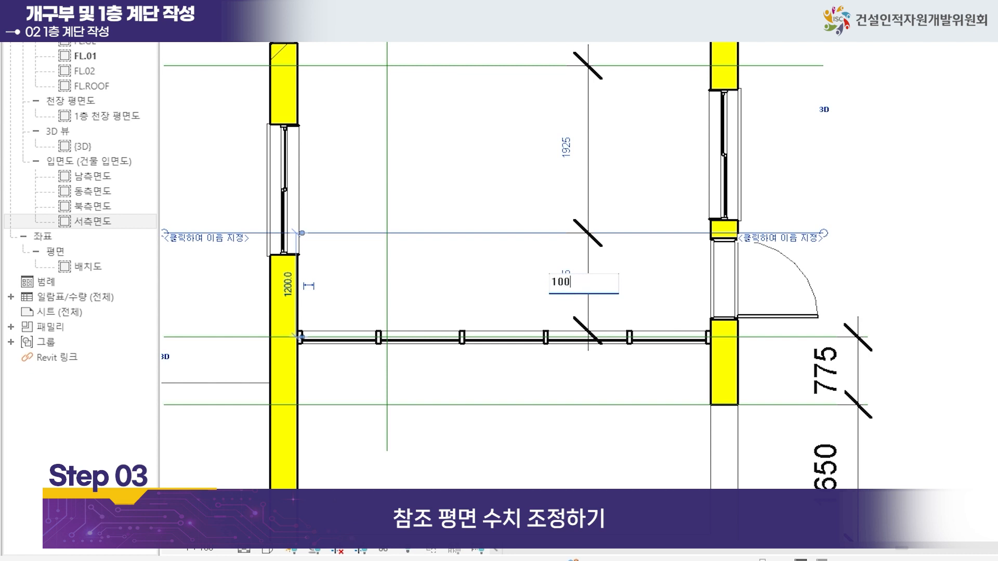
type("0")
key("Return")
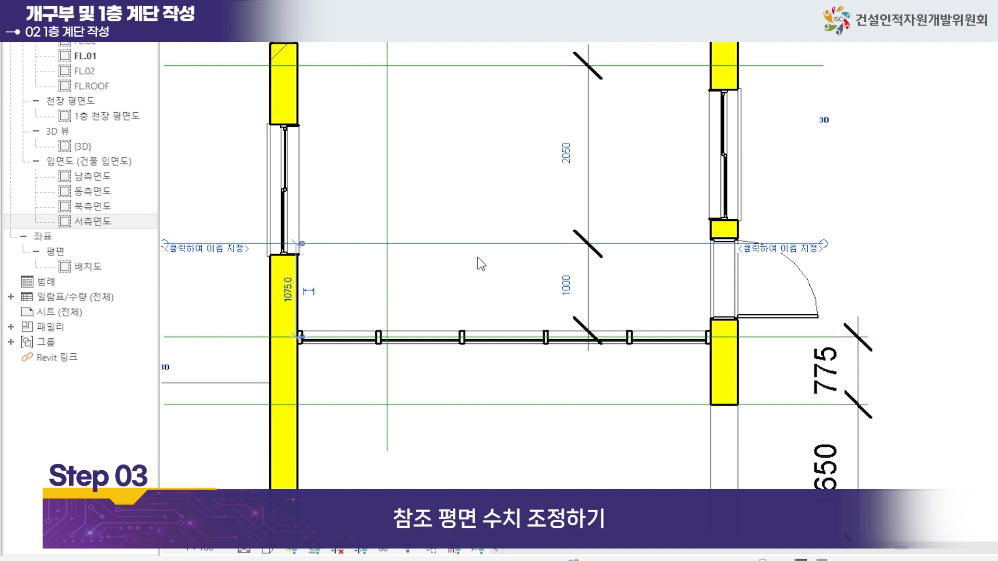
Move the upper horizontal reference plane to 2500 mm from the lower one and clear the selection.
left_click(782, 68)
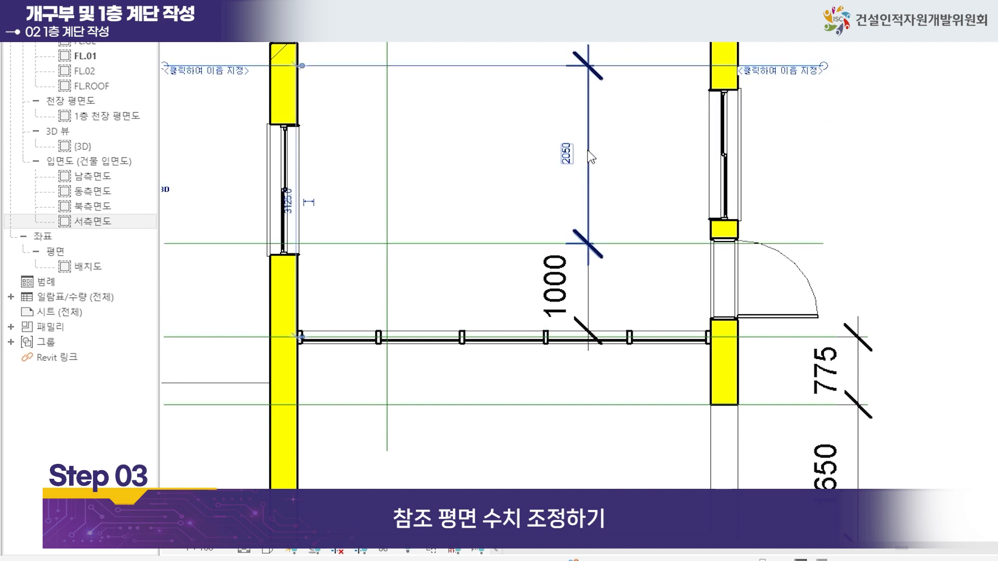
left_click(568, 156)
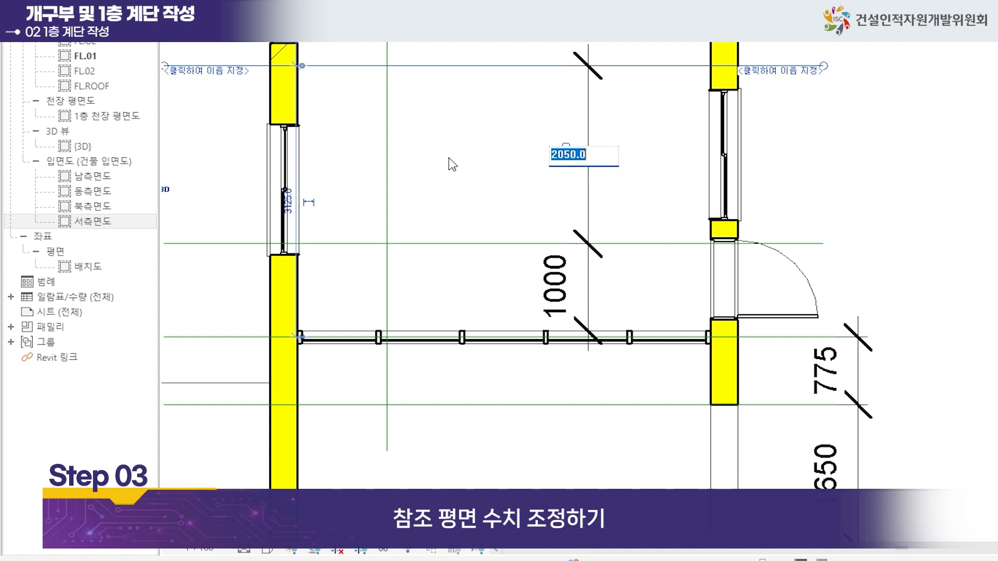
type("2500")
key("Return")
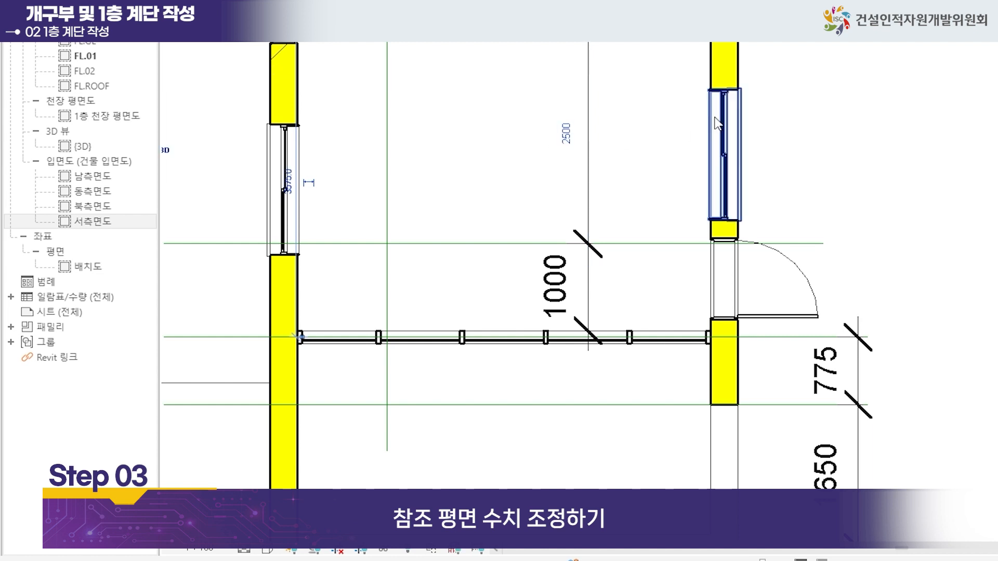
scroll(834, 164, "down", 1)
scroll(831, 164, "down", 1)
middle_click_drag(820, 163, 824, 250)
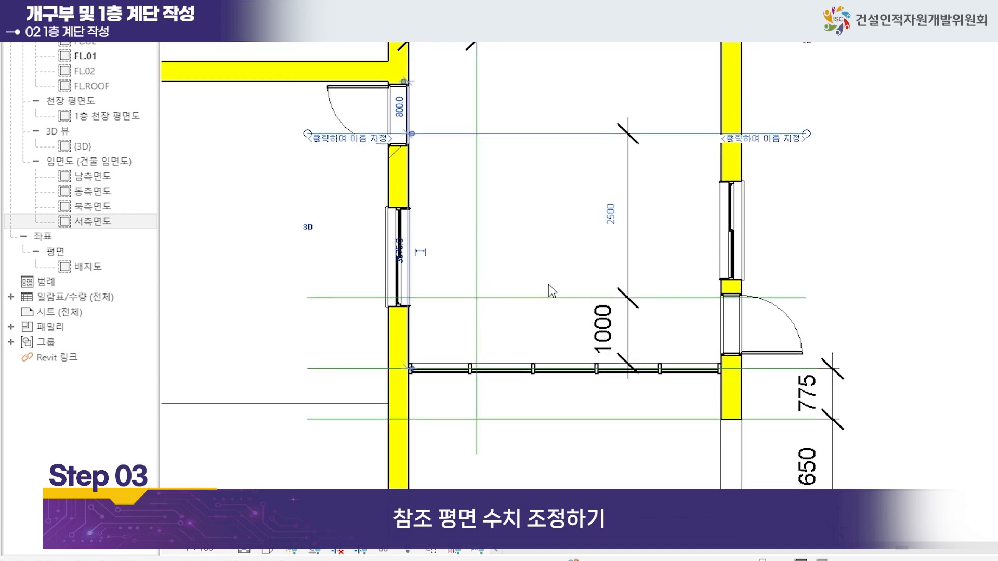
left_click(944, 144)
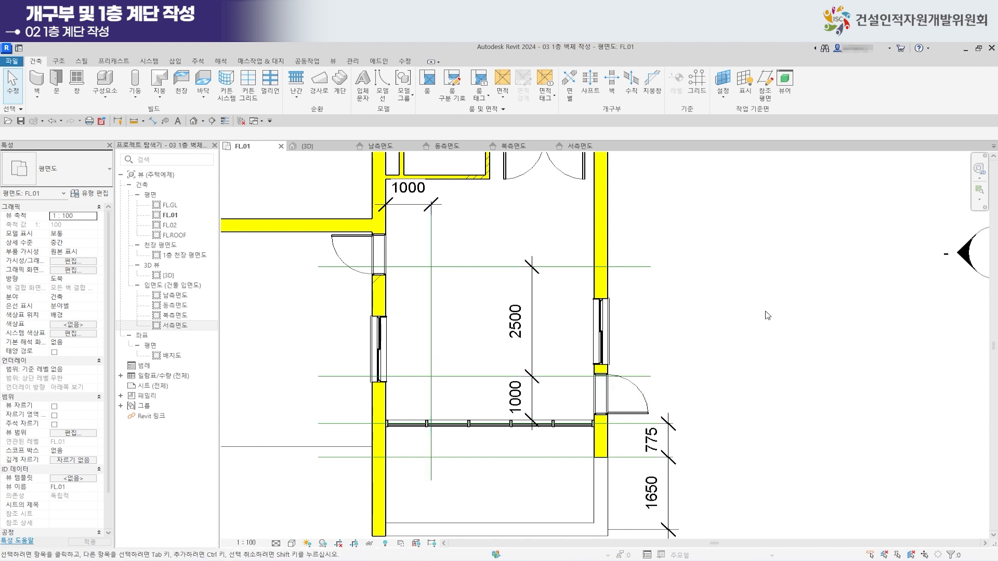
Start a stair on FL.01 and set its location line to Exterior Support: Left (외부 지지: 왼쪽).
scroll(736, 341, "down", 1)
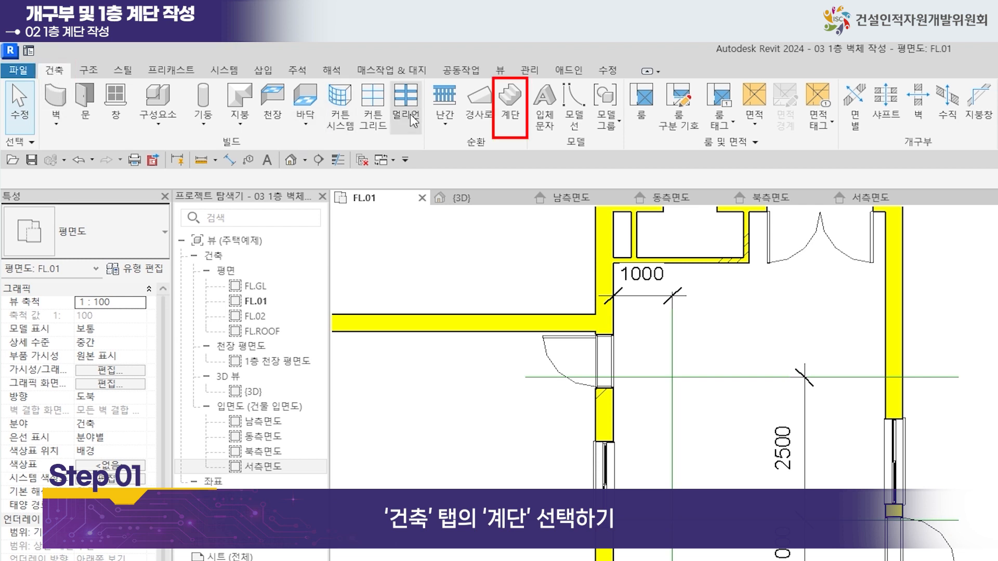
left_click(510, 100)
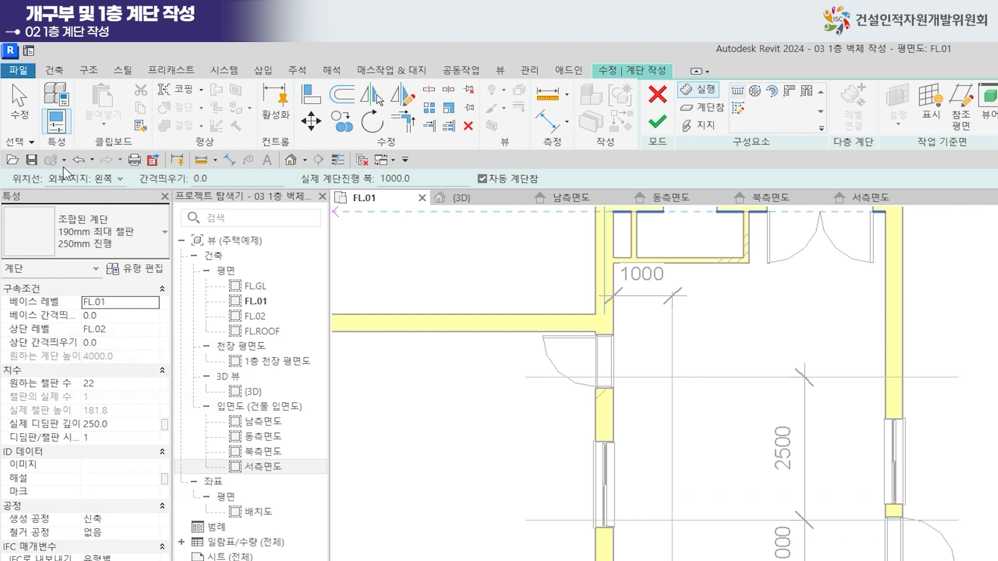
left_click(109, 182)
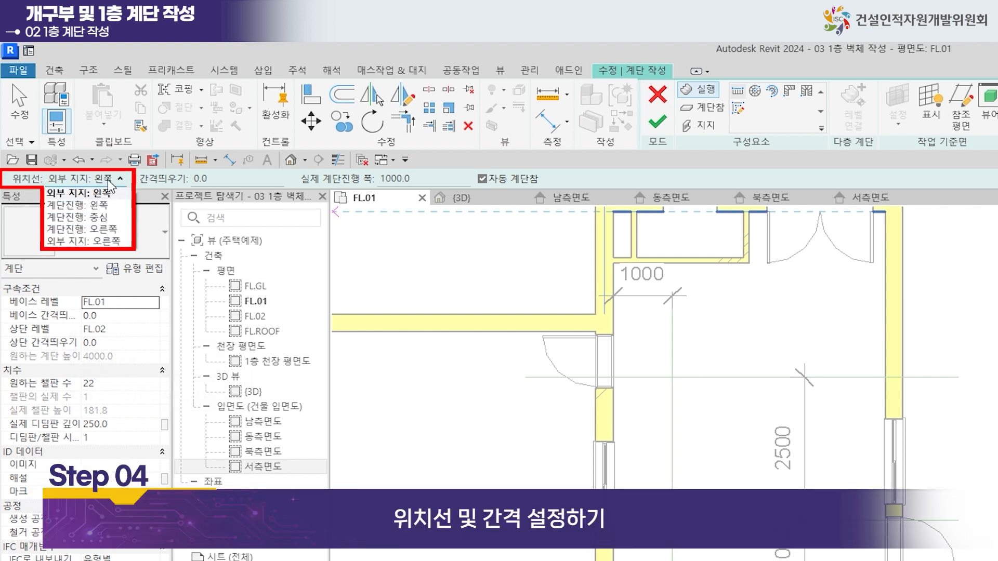
left_click(95, 218)
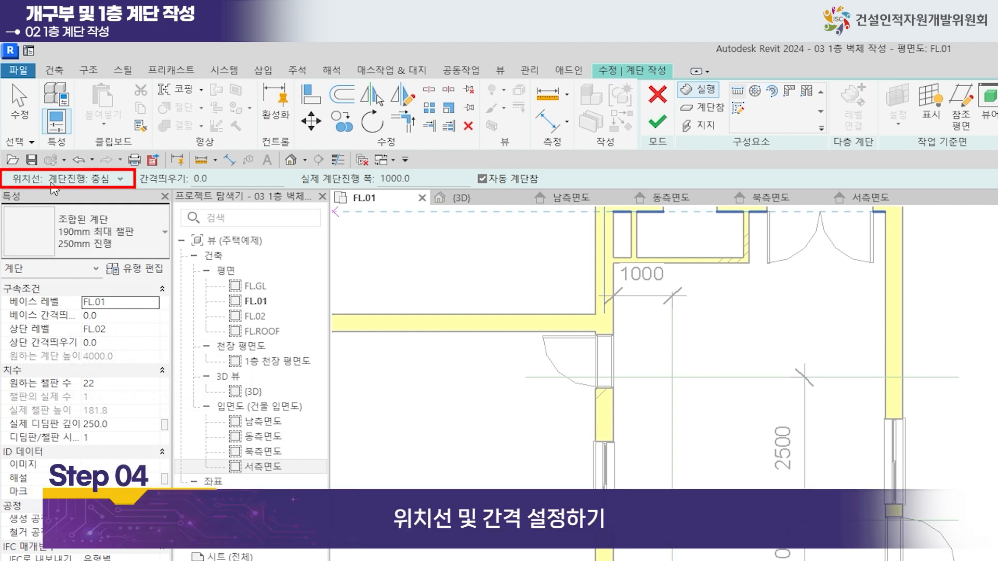
left_click(121, 180)
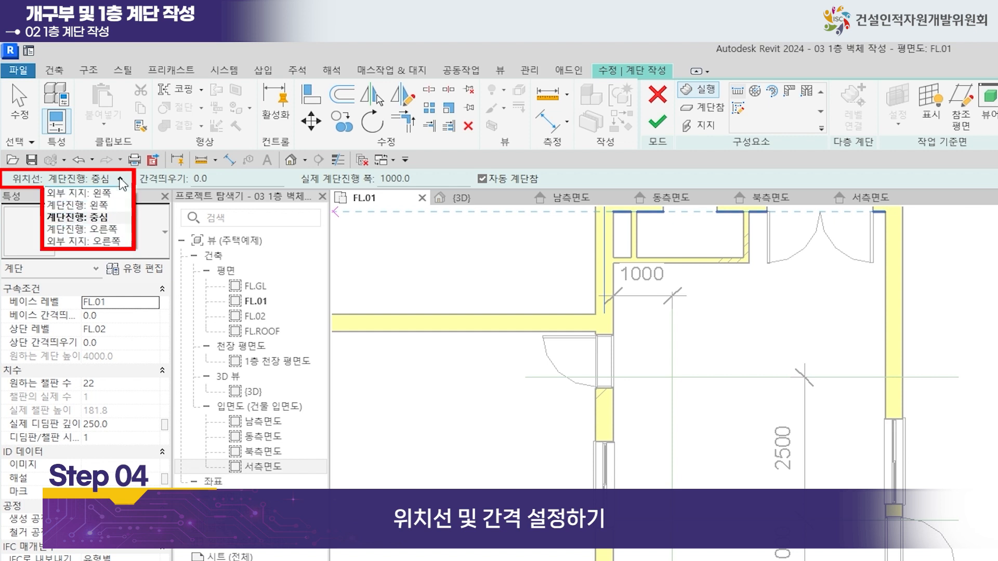
left_click(110, 194)
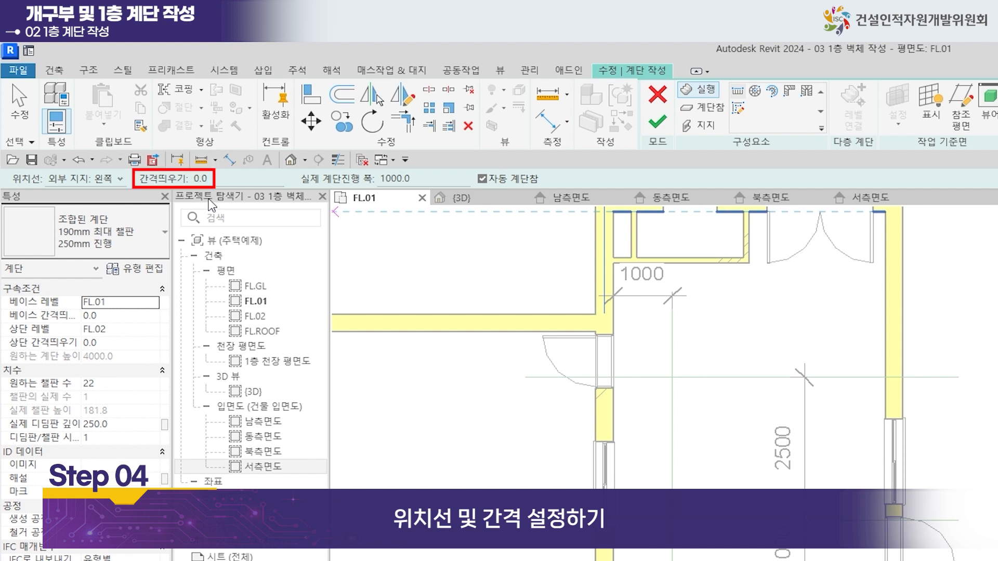
Set the stair's actual run width to 900 mm.
left_click_drag(412, 179, 393, 178)
type("900")
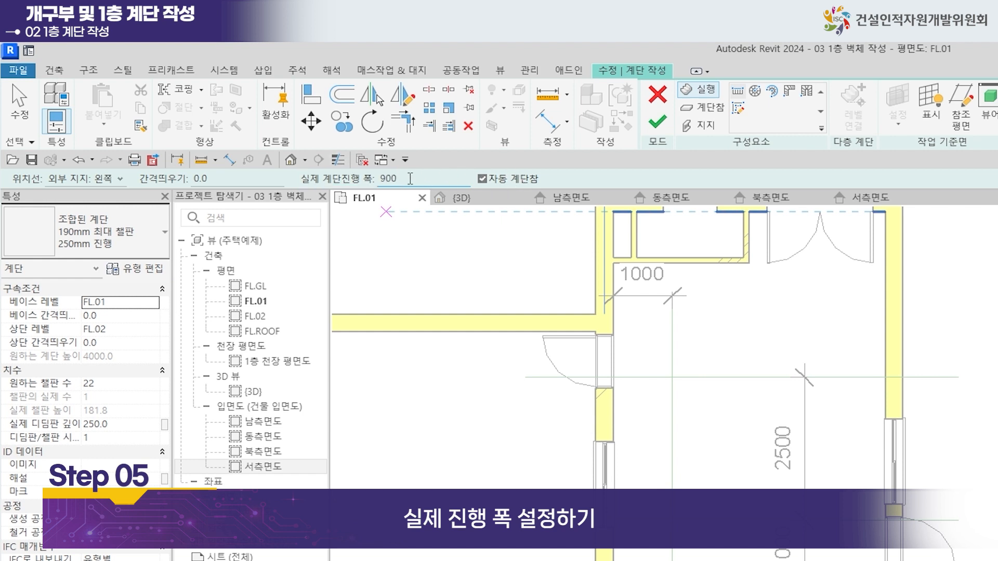
key("Return")
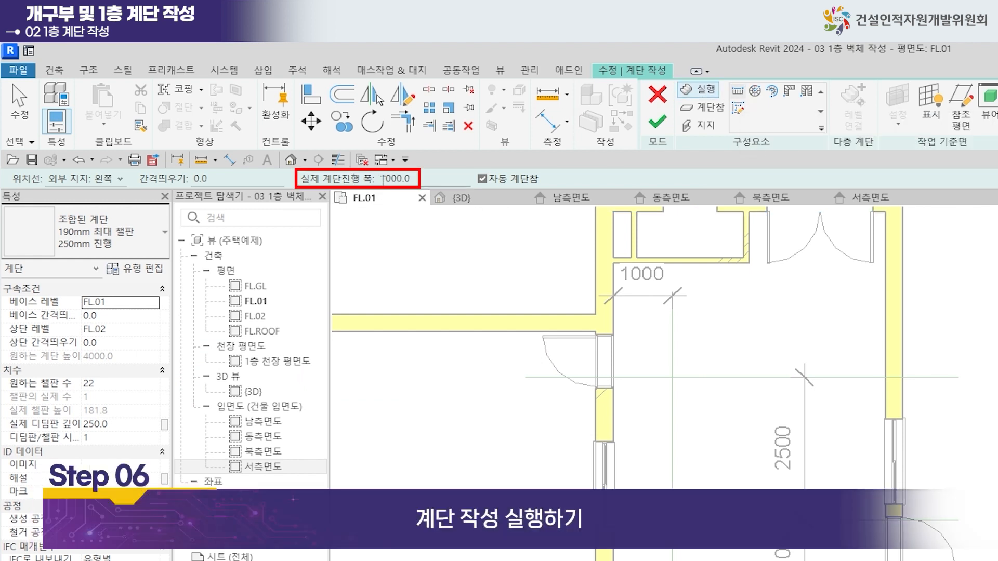
double_click(414, 178)
type("9")
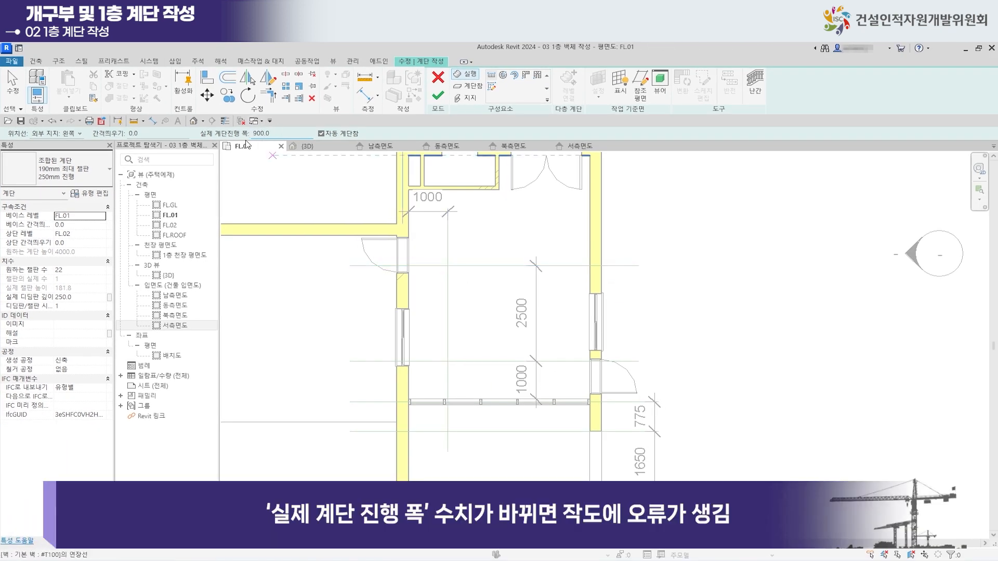
Draw the first run 2500 mm down the vertical reference plane, from the upper to the lower horizontal plane's intersection, and dismiss the warning.
scroll(464, 301, "up", 2)
middle_click_drag(471, 296, 438, 260)
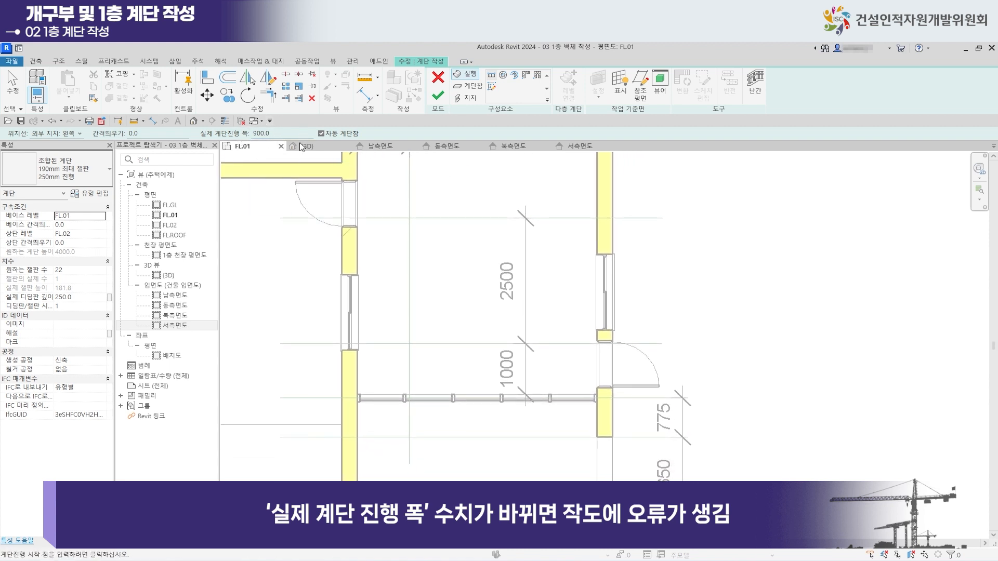
middle_click_drag(428, 273, 436, 325)
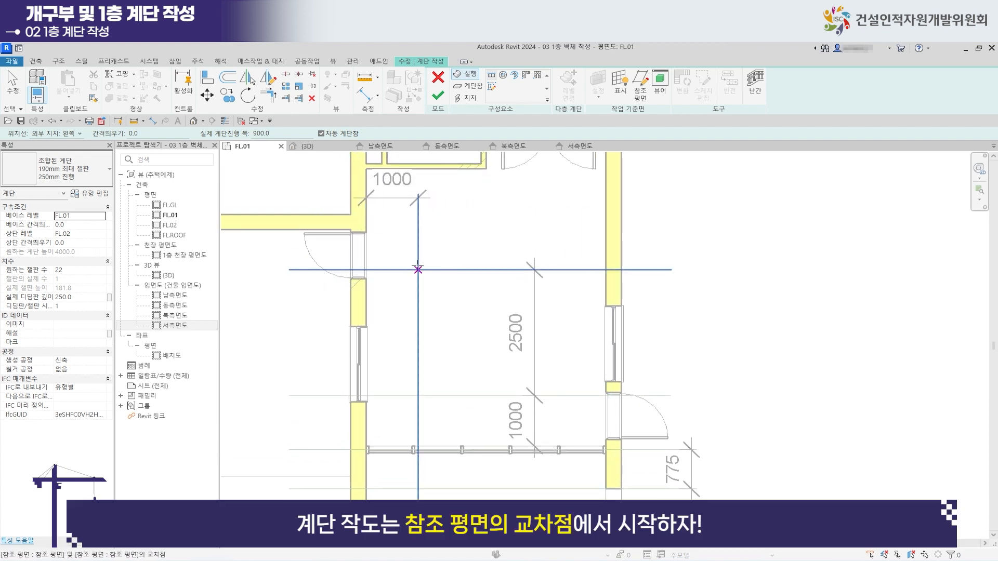
left_click(417, 270)
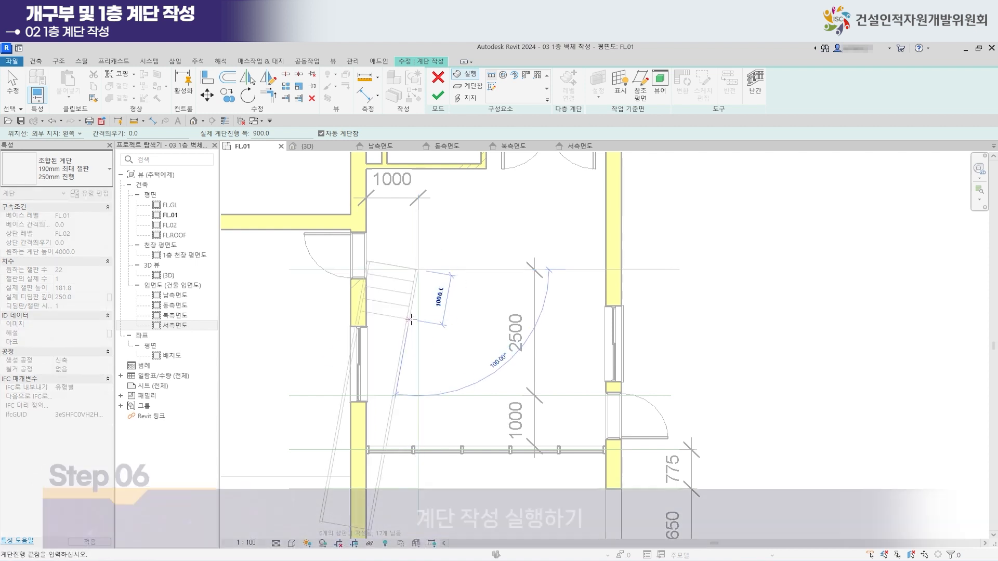
scroll(417, 396, "up", 2)
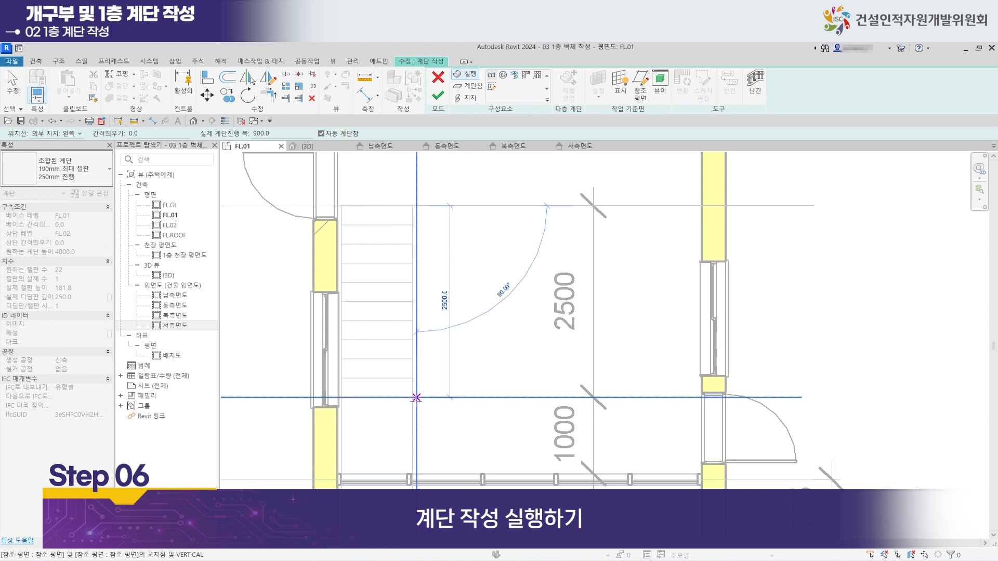
left_click(417, 398)
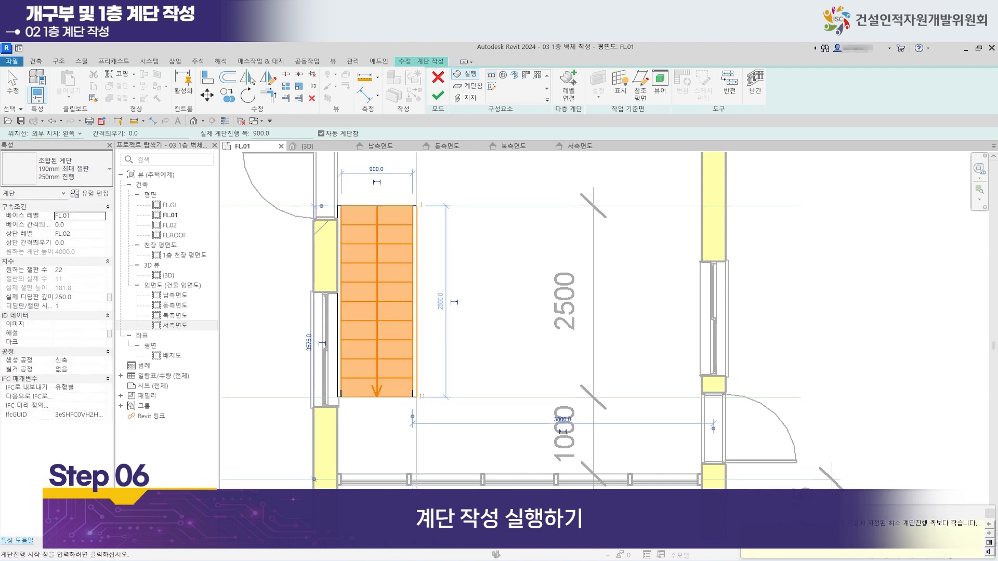
left_click(988, 514)
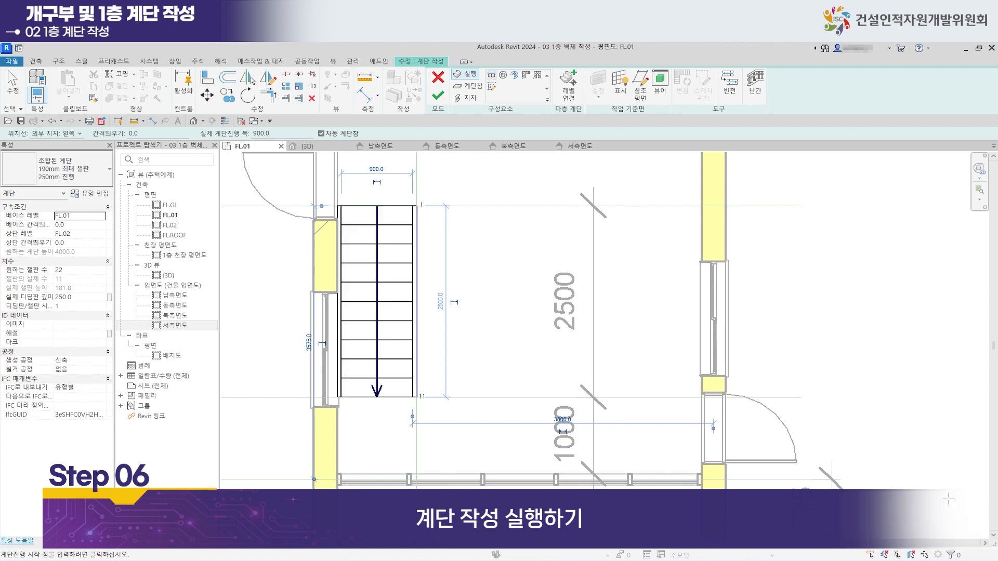
Draw the second run horizontally from the first run's end past the right wall, about 7000 mm, dismiss the warning and finish the stair.
left_click(417, 395)
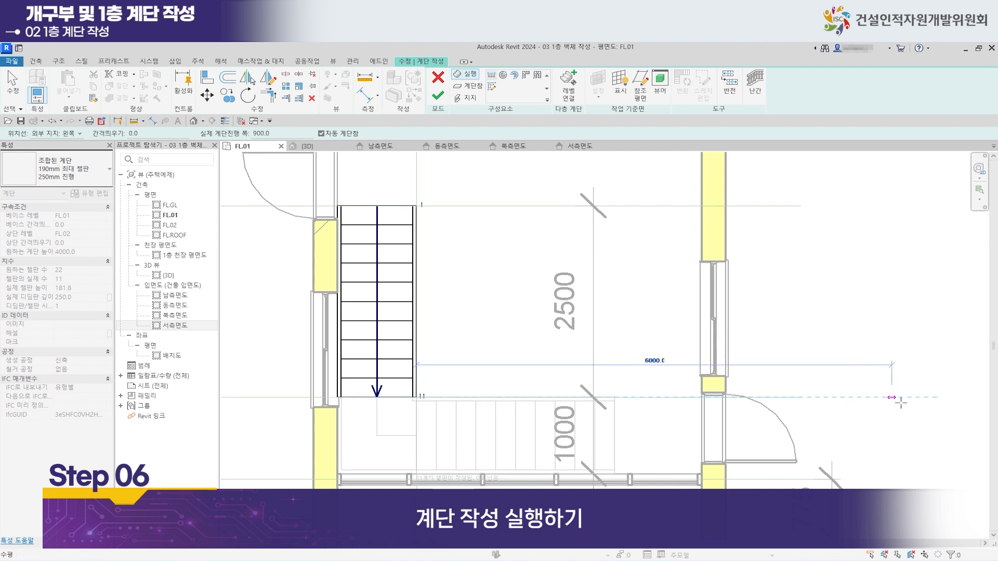
scroll(901, 403, "down", 2)
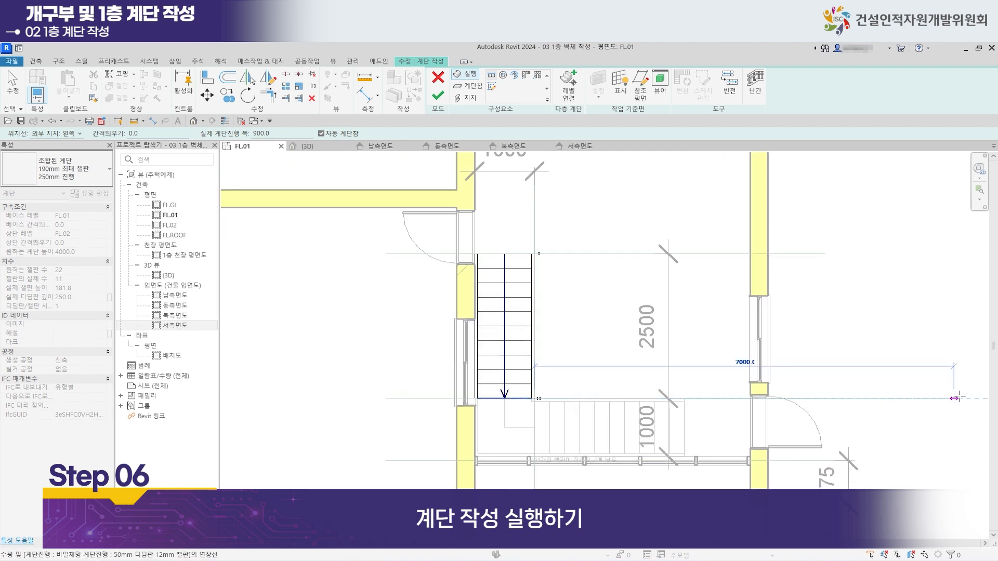
left_click(956, 399)
key("Escape")
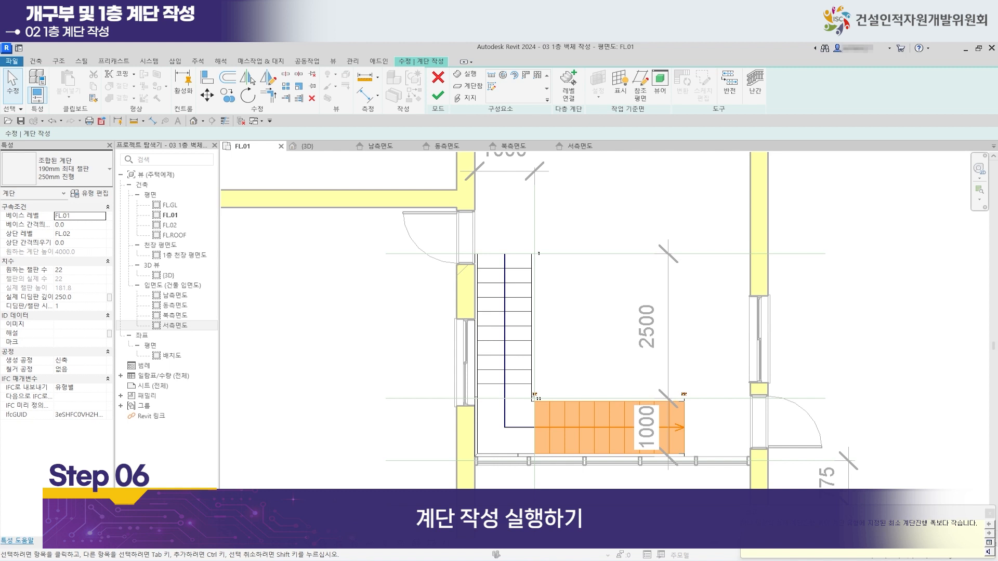
left_click(989, 514)
middle_click_drag(622, 316, 439, 323)
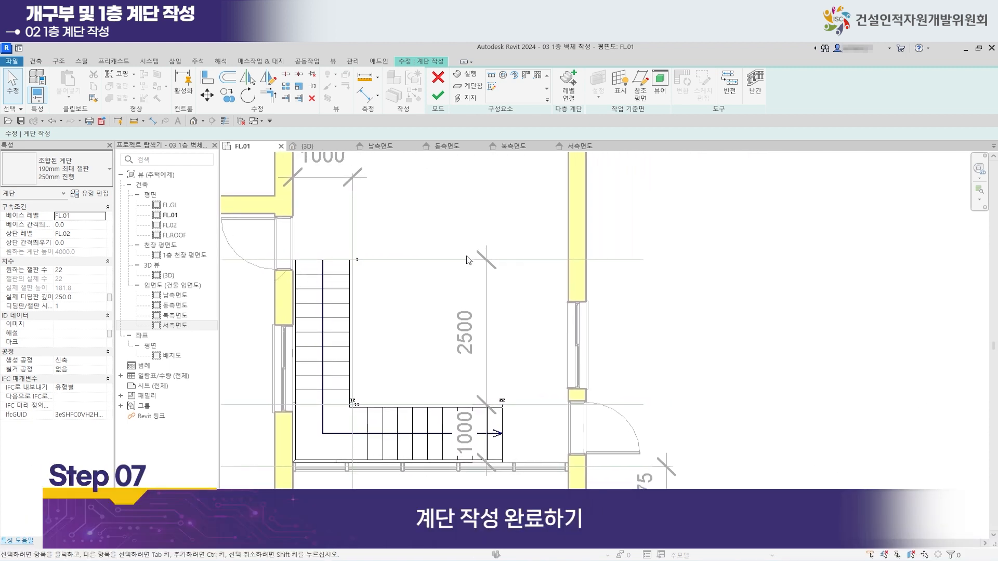
left_click(438, 96)
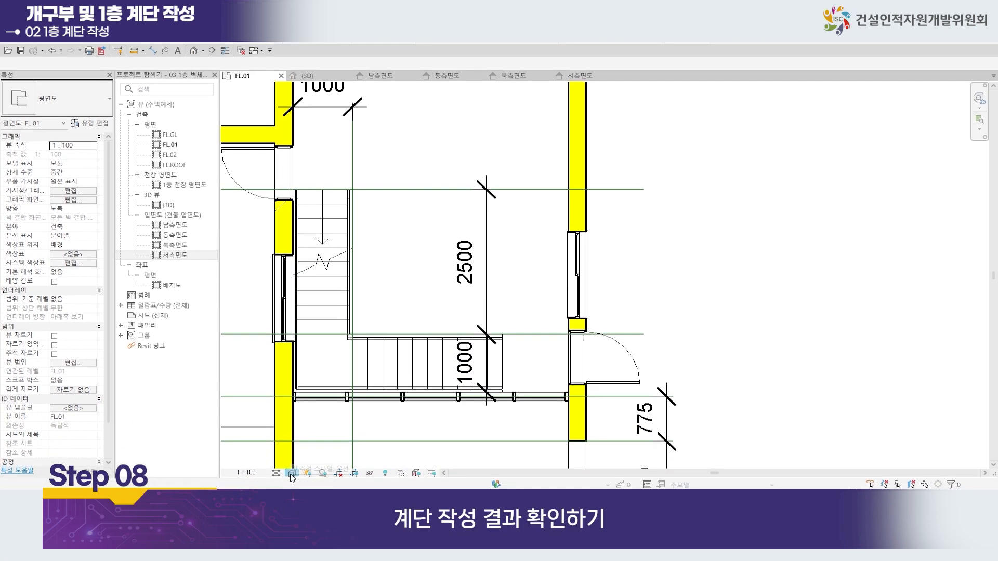
Display the FL.01 plan as Shaded (음영처리) and inspect the new stair and its railings in the 3D view.
left_click(291, 474)
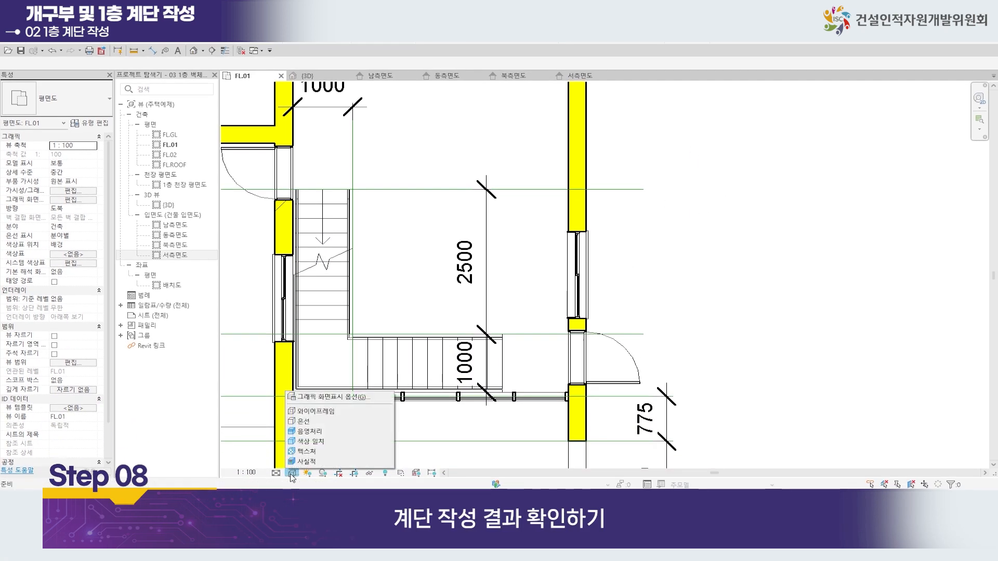
left_click(329, 435)
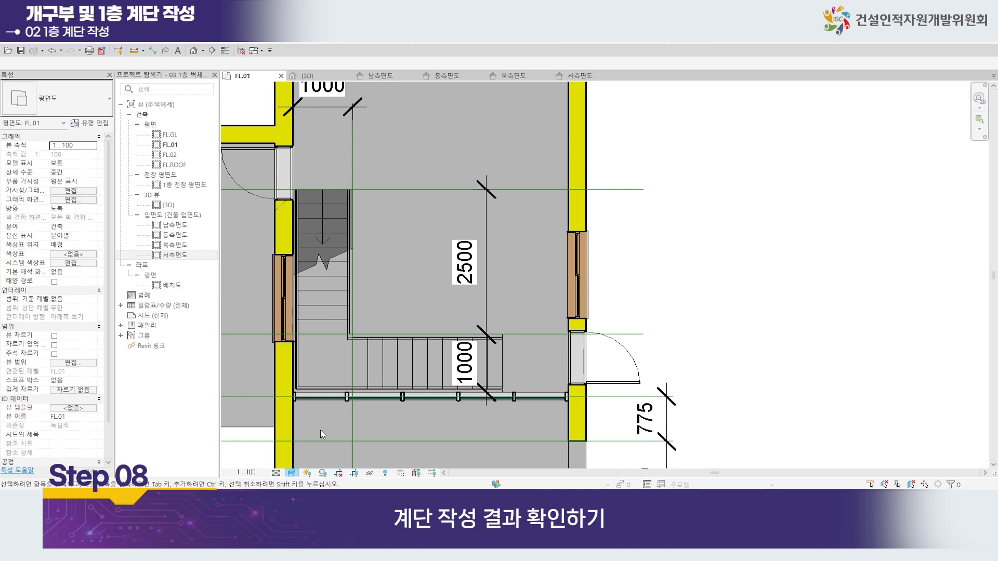
left_click(333, 78)
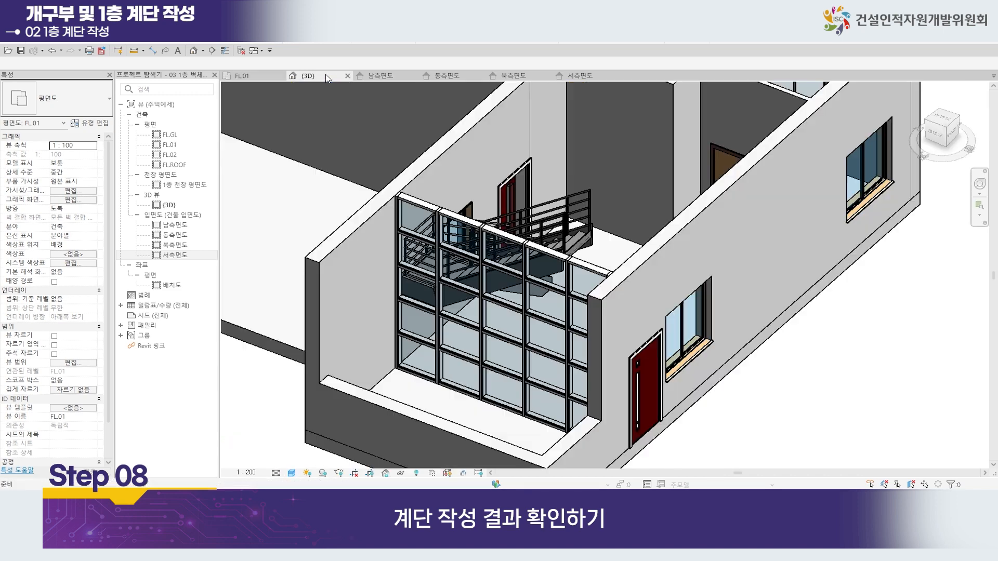
scroll(618, 193, "up", 3)
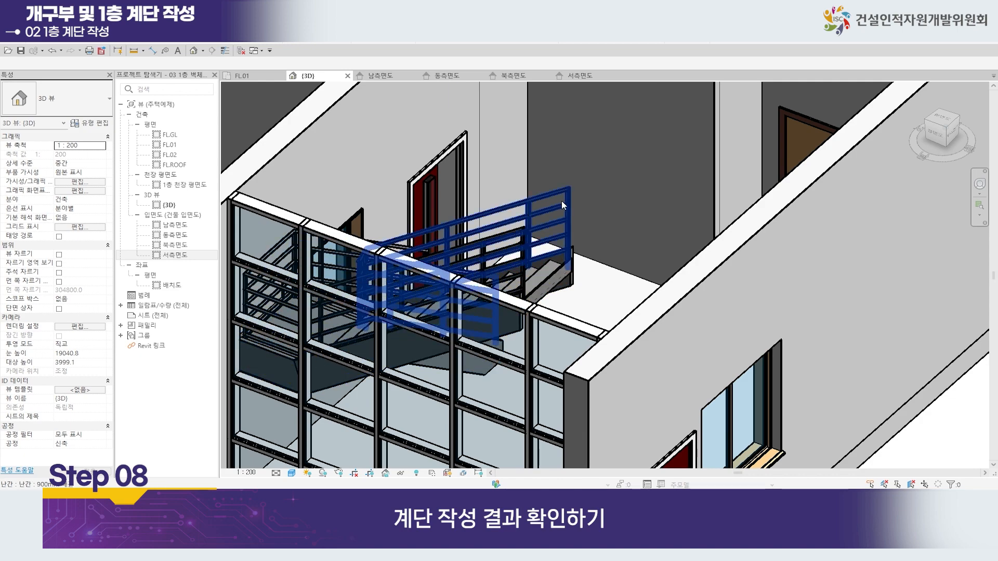
middle_click_drag(467, 301, 543, 227, "shift")
scroll(543, 228, "down", 4)
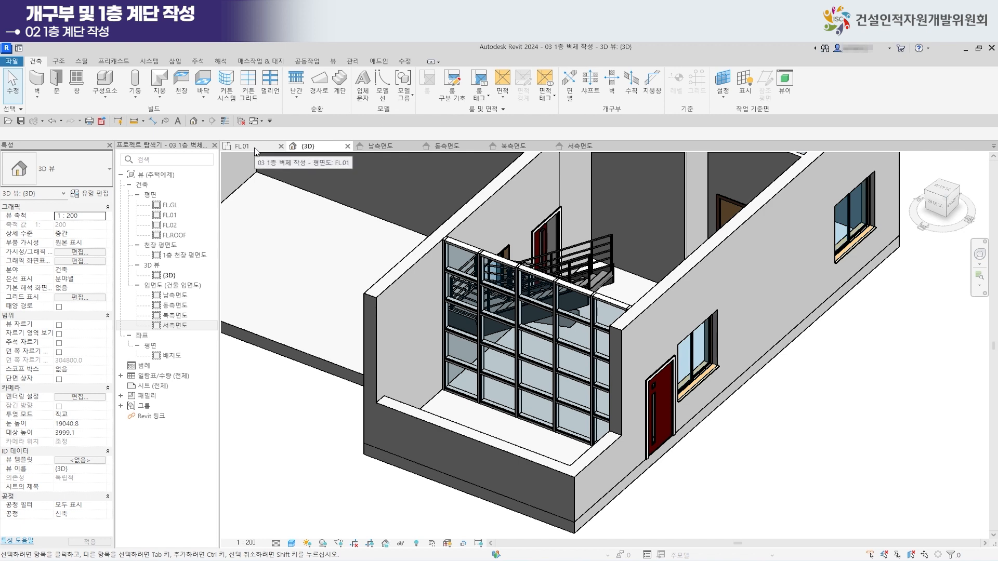
Return to the FL.01 plan and set its visual style to Hidden Line (은선).
left_click(256, 147)
scroll(442, 281, "down", 5)
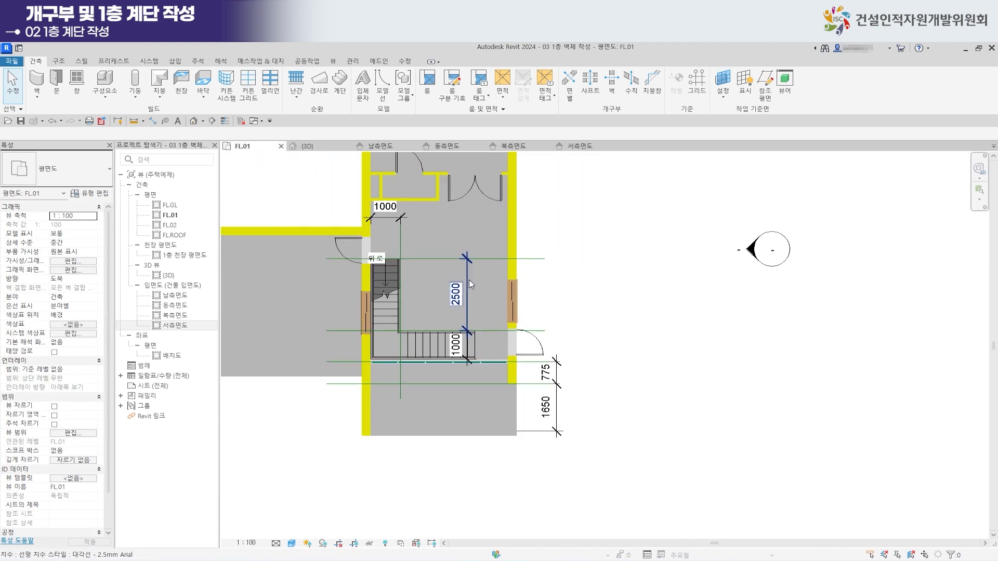
middle_click_drag(450, 312, 593, 376)
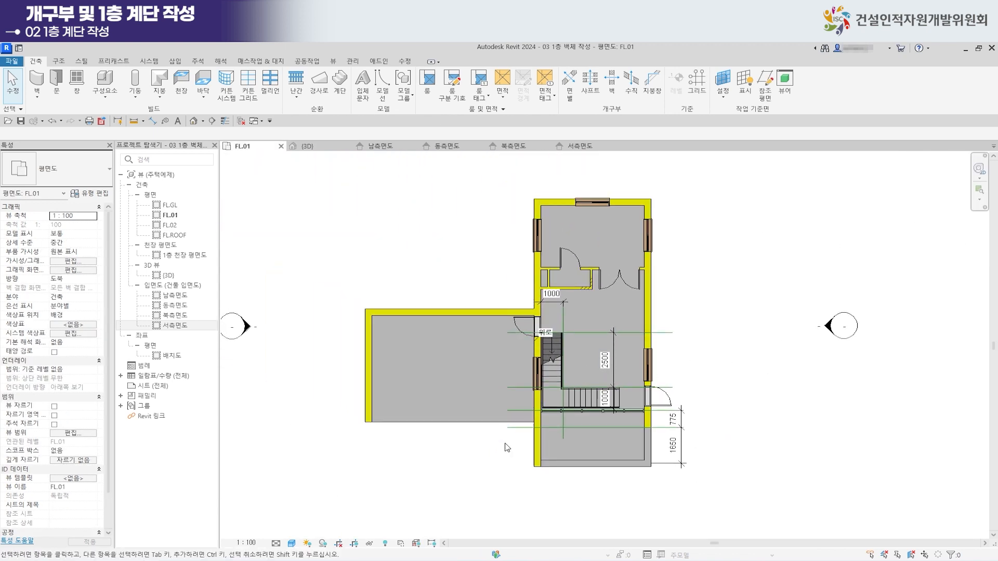
left_click(292, 543)
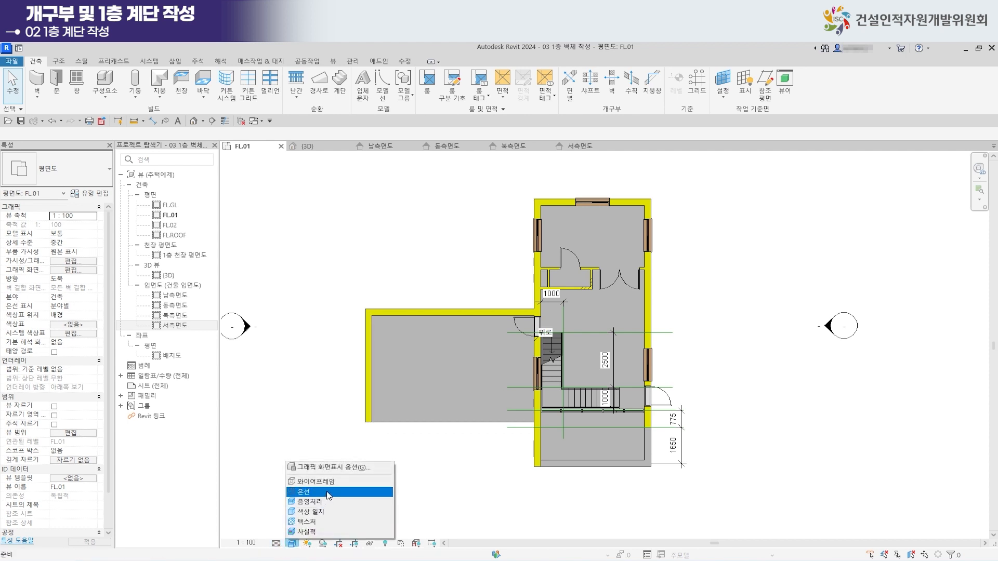
left_click(312, 492)
Examine the stair's lower run and landing in plan for overlaps with the curtain wall and the adjoining wall.
scroll(761, 389, "up", 1)
scroll(568, 422, "up", 2)
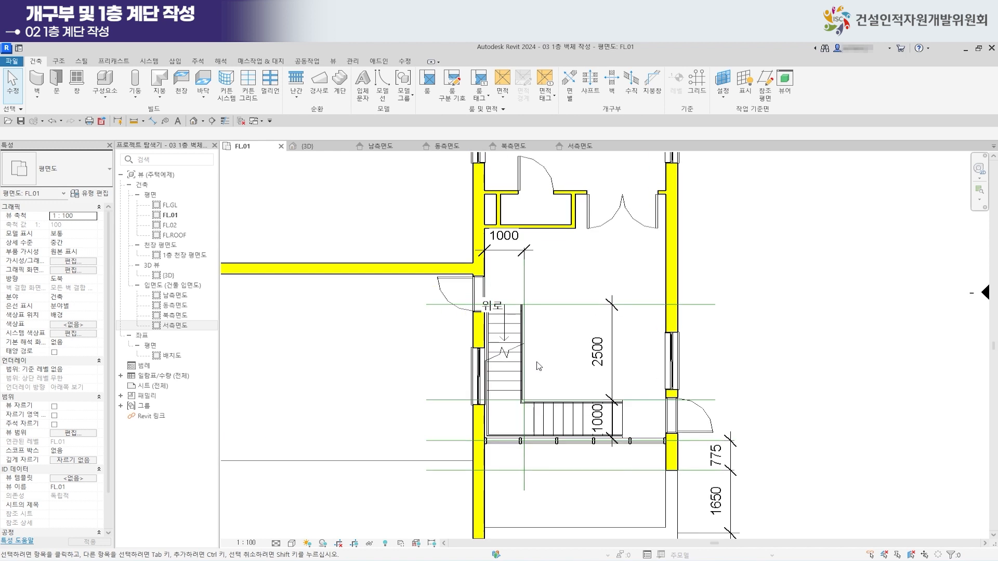
scroll(605, 475, "down", 1)
scroll(624, 408, "up", 1)
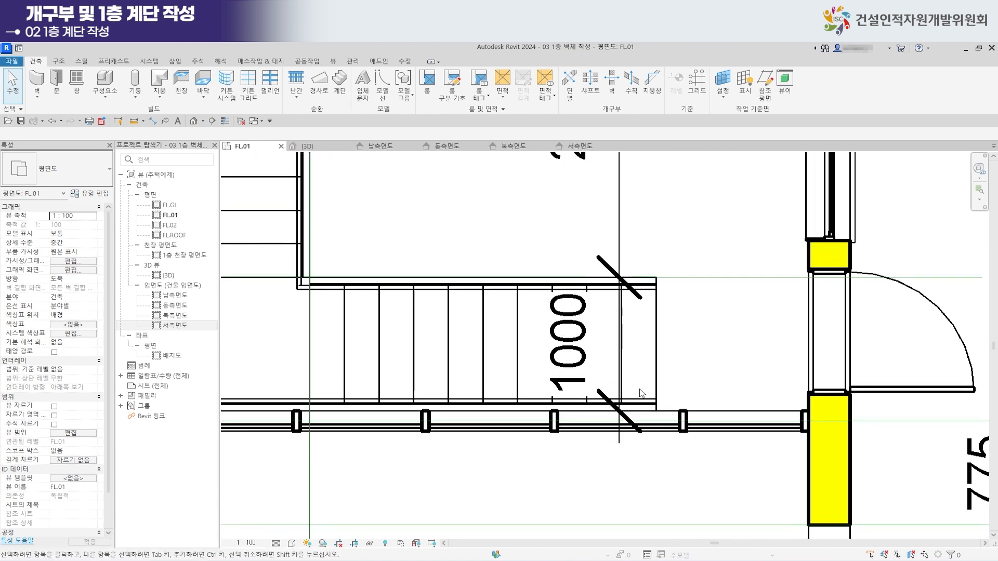
scroll(748, 421, "up", 1)
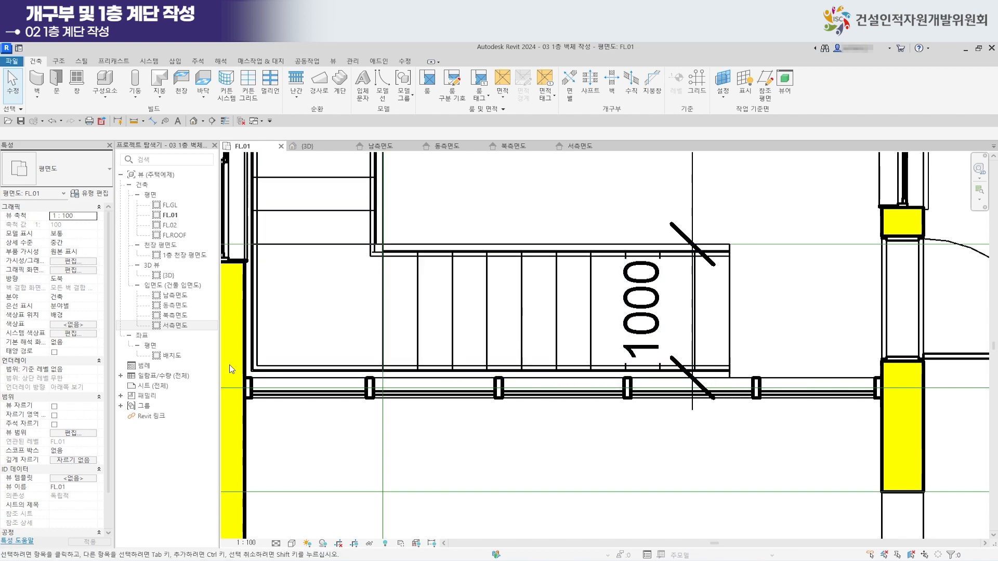
scroll(438, 375, "down", 2)
middle_click_drag(372, 431, 396, 464)
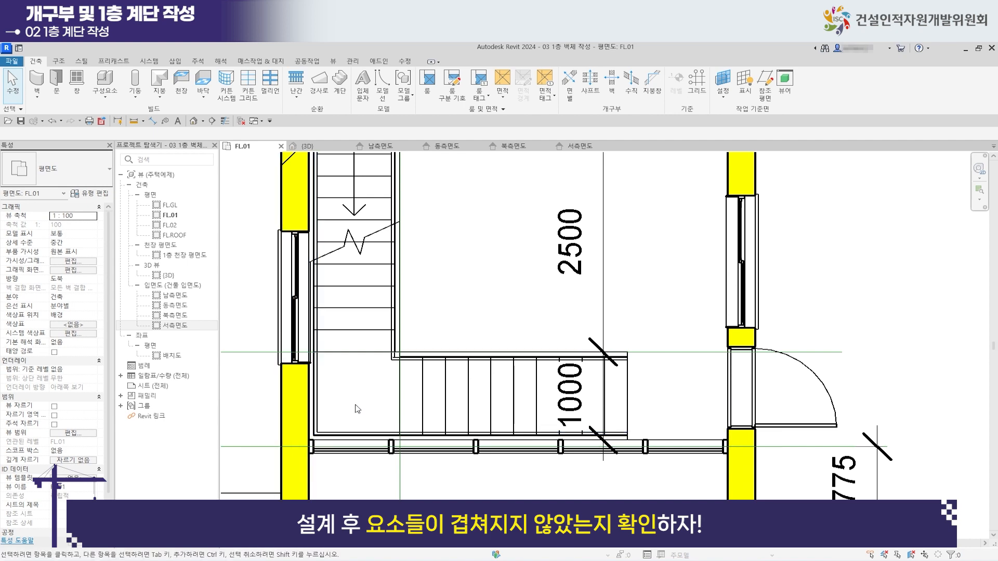
middle_click_drag(378, 408, 377, 363)
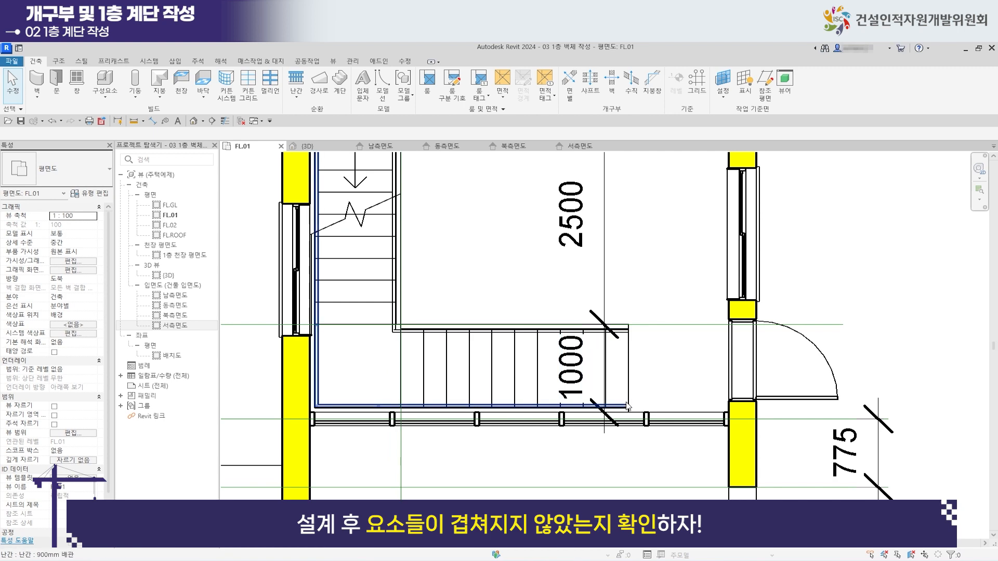
scroll(641, 414, "up", 3)
scroll(641, 414, "down", 2)
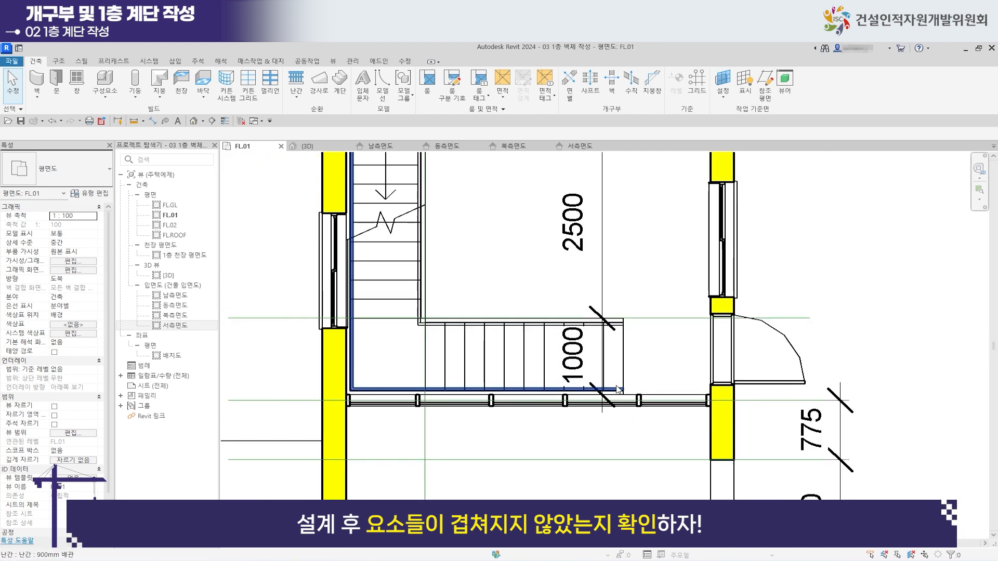
scroll(446, 372, "up", 2)
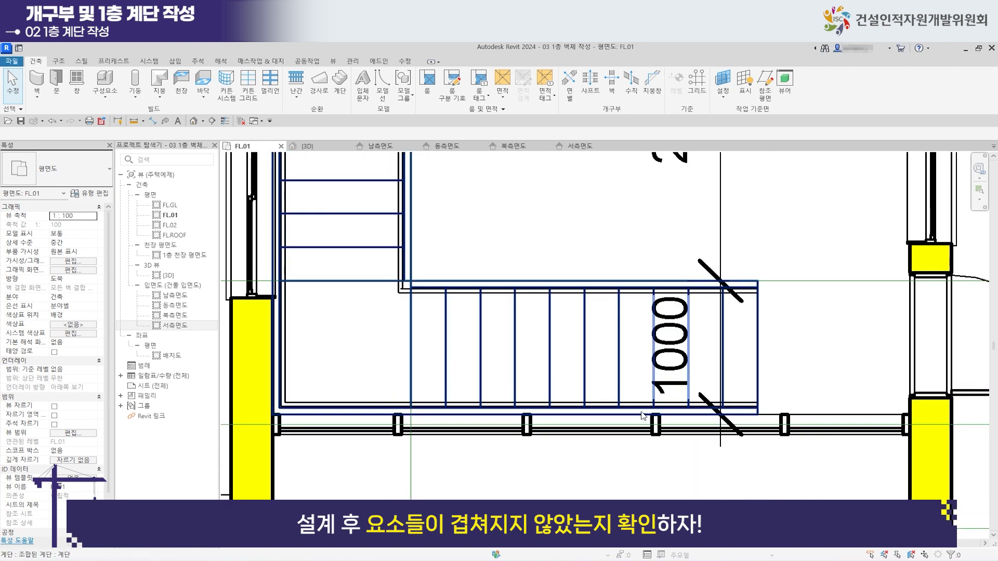
Review the first-floor walls in the FL.01 plan and the 3D view to judge their heights, and return to the plan.
scroll(405, 375, "down", 2)
scroll(405, 374, "down", 3)
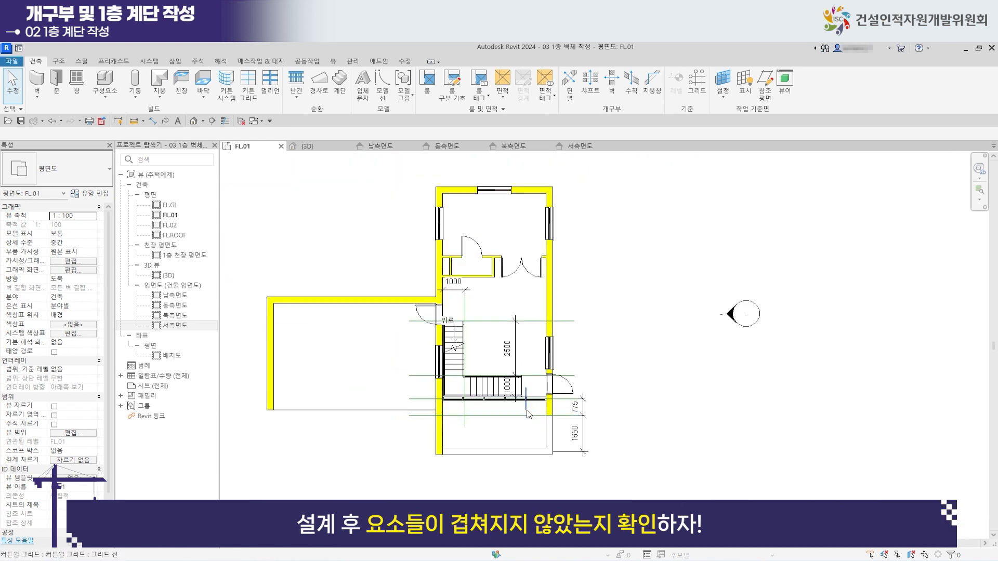
scroll(528, 414, "up", 1)
mouse_move(618, 369)
middle_mouse_down()
mouse_move(706, 415)
mouse_move(728, 398)
middle_mouse_up()
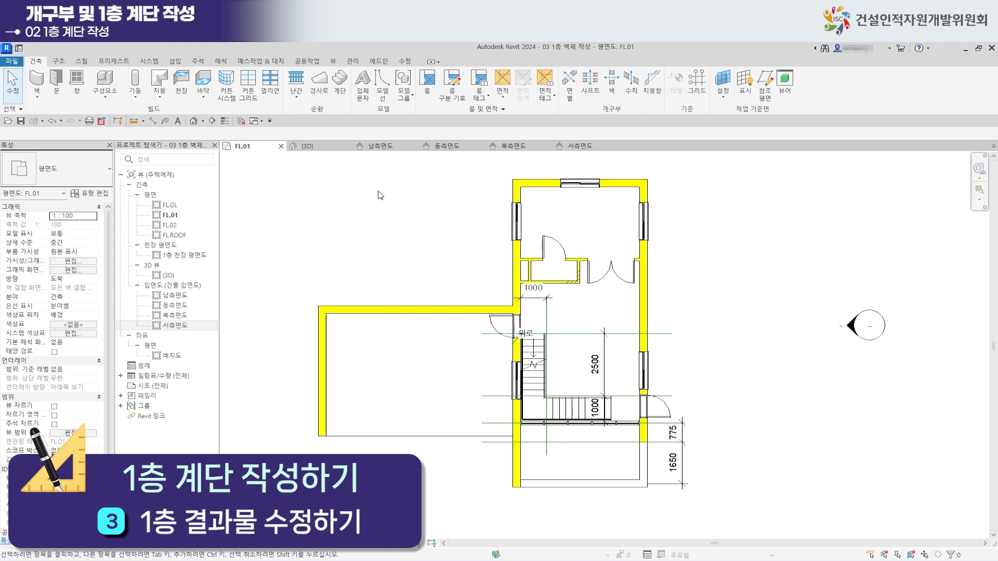
left_click(327, 150)
scroll(430, 278, "down", 3)
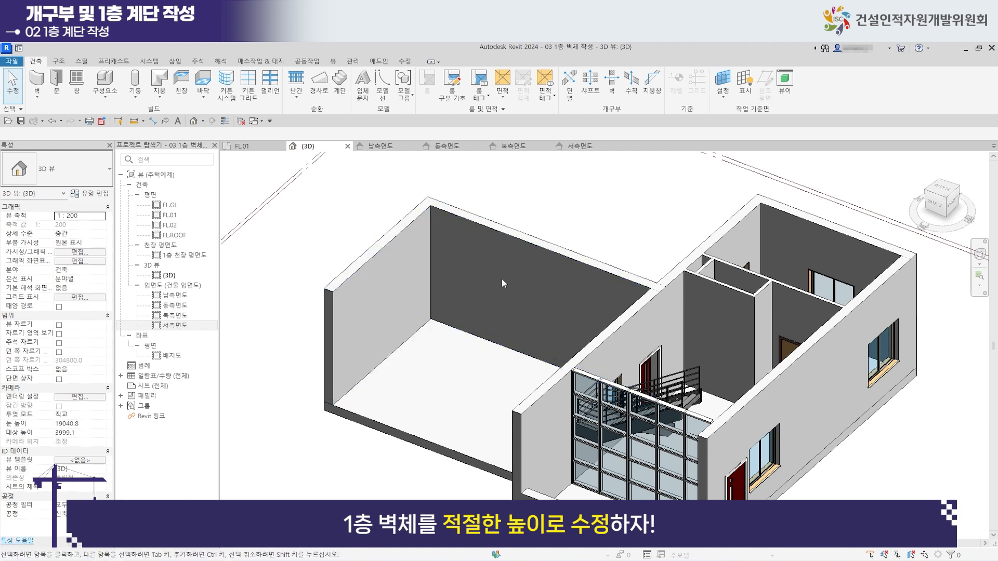
left_click(253, 146)
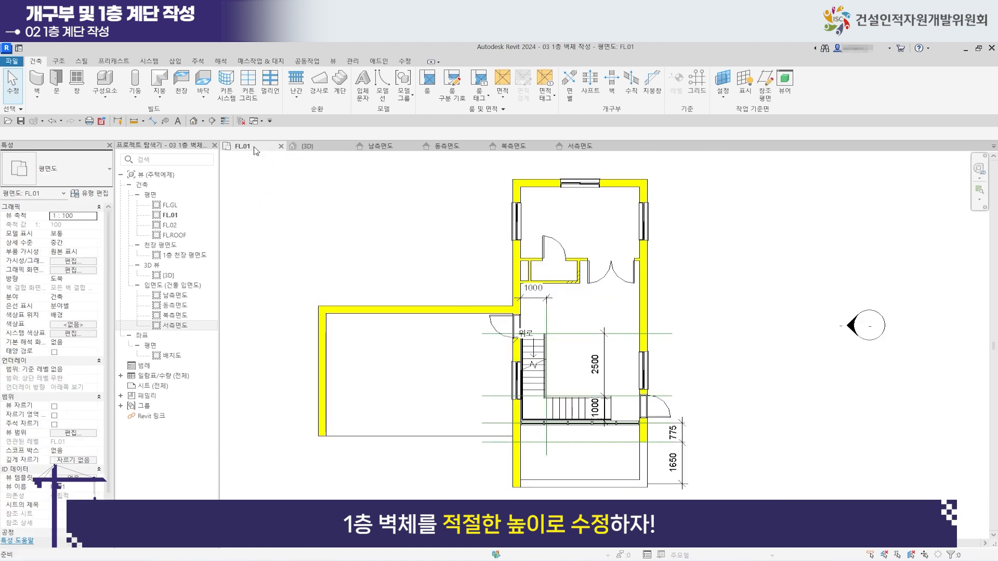
Set the west outer wall of the side area to an unconnected (미연결) top with a height of 1500, and check it in the 3D view.
left_click(321, 366)
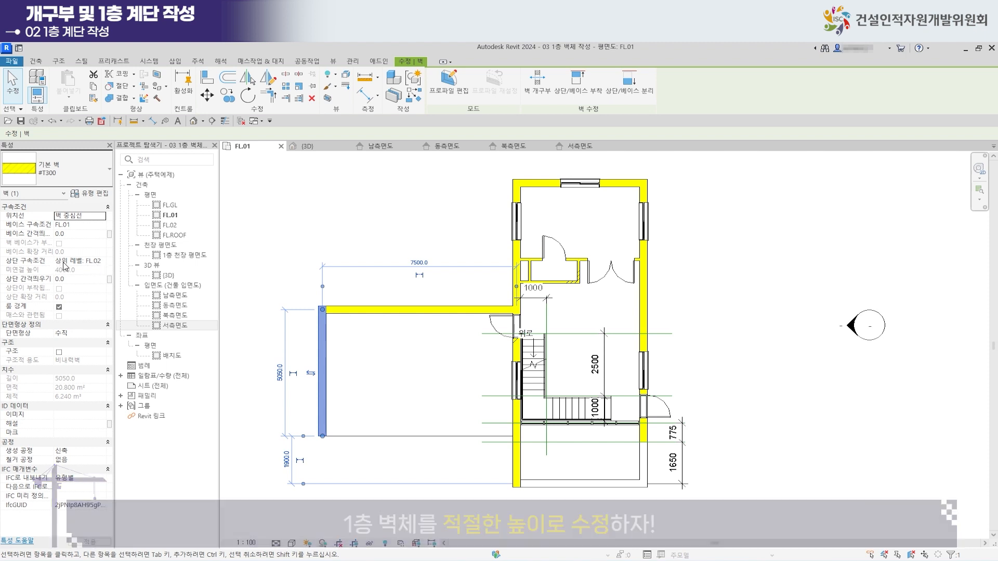
left_click(87, 261)
left_click(102, 262)
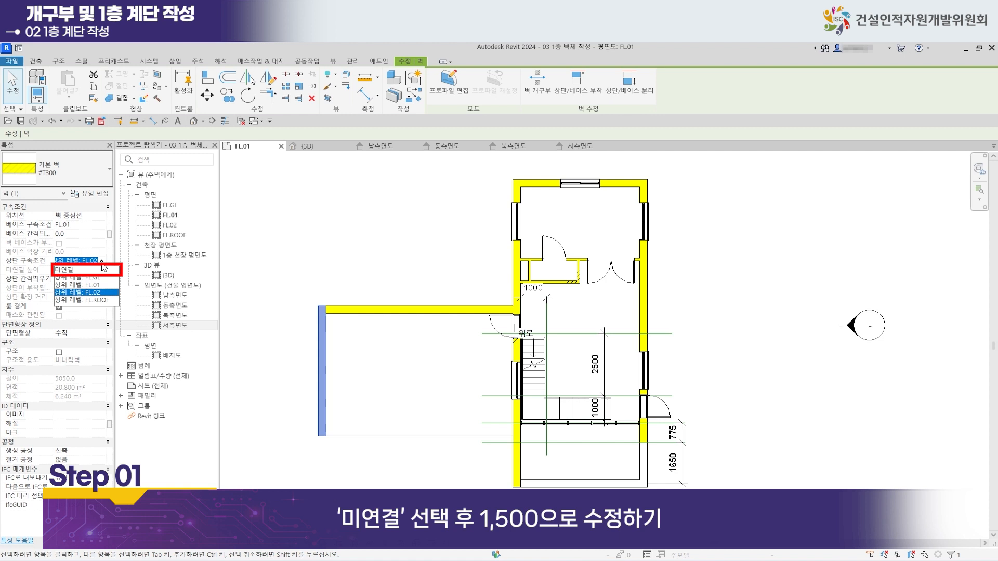
left_click(79, 270)
left_click(74, 270)
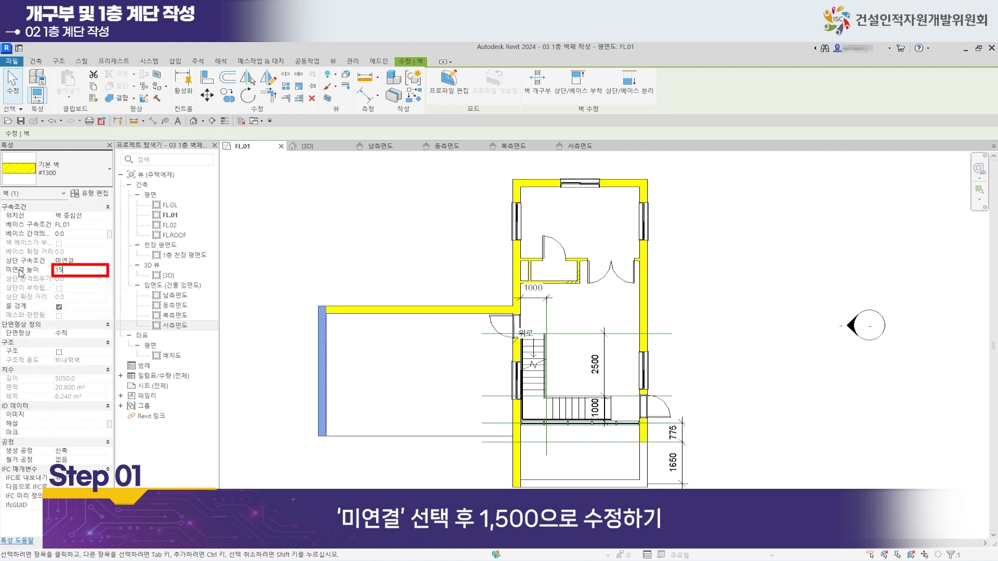
type("1500")
key("Return")
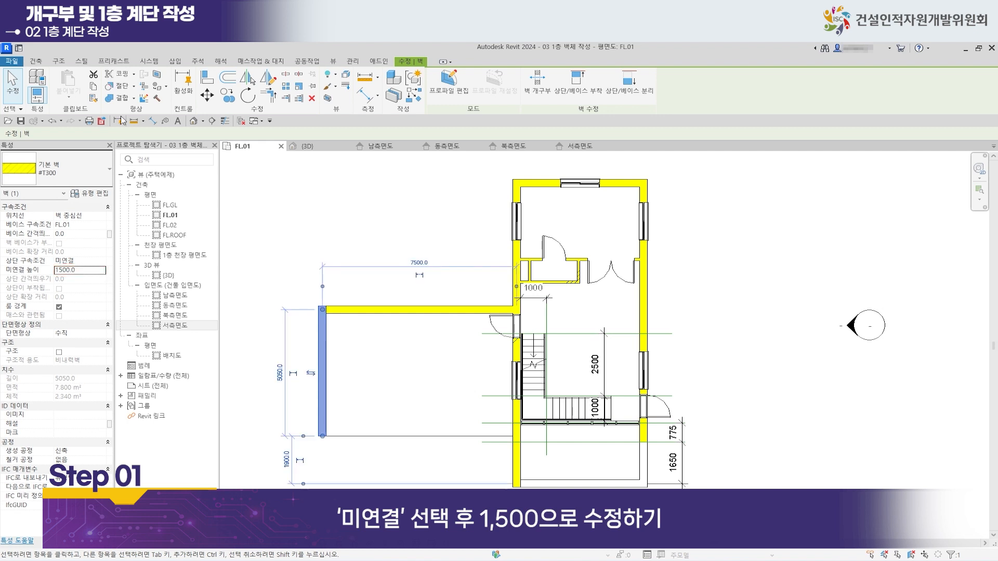
left_click(307, 146)
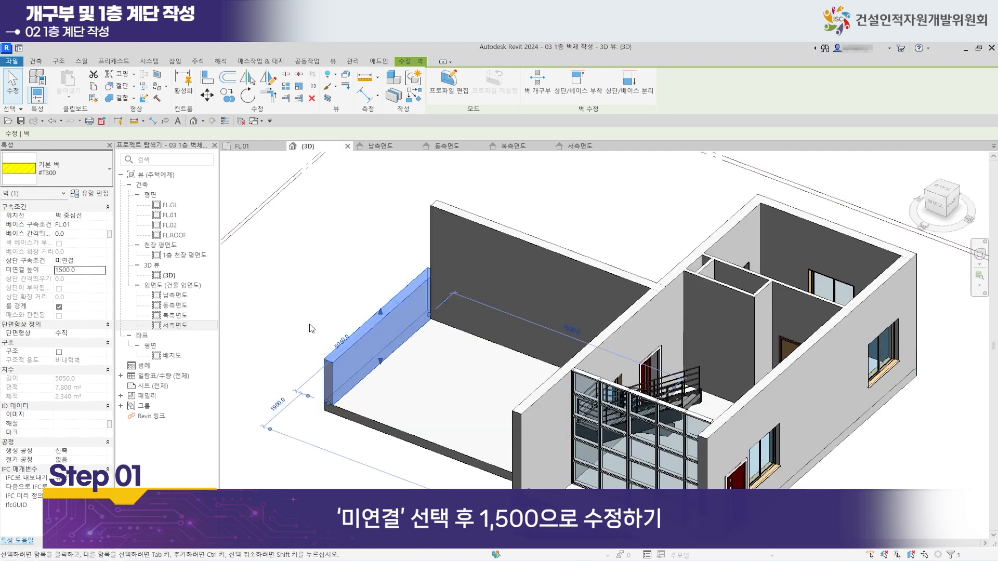
In the FL.01 plan, make the side area's long horizontal wall unconnected (미연결) with a height of 1500, and check it in 3D.
left_click(260, 147)
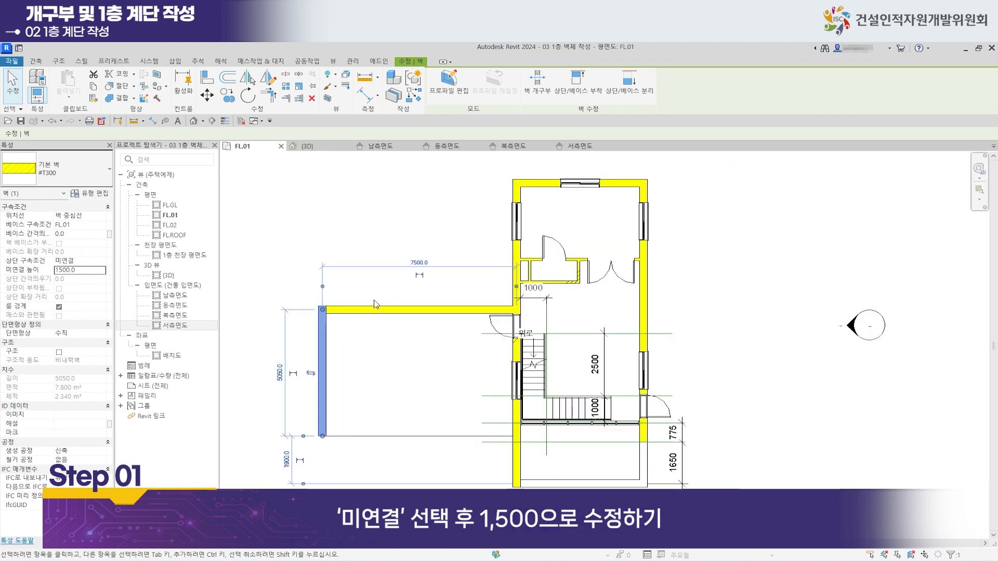
left_click(415, 311)
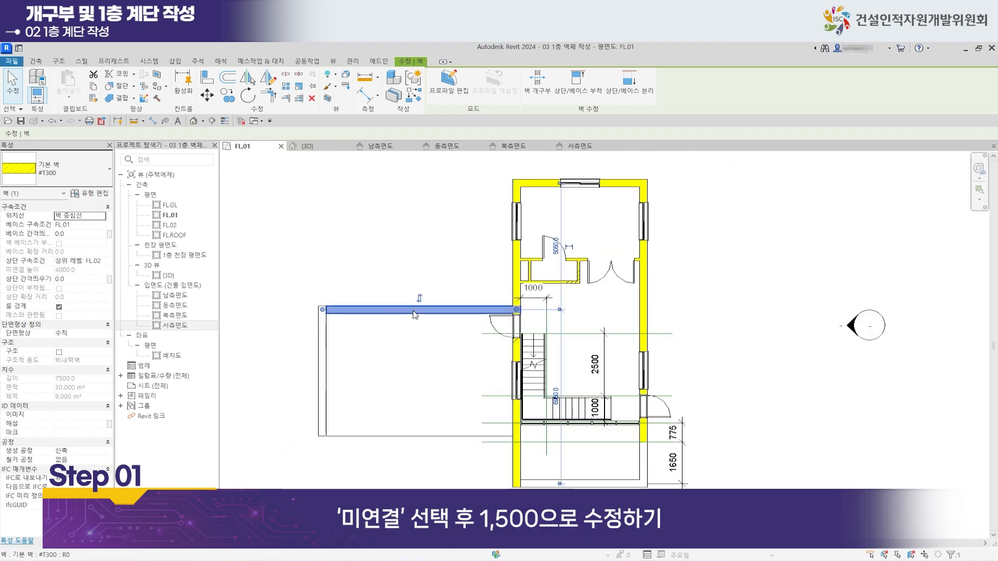
left_click(101, 264)
left_click(101, 261)
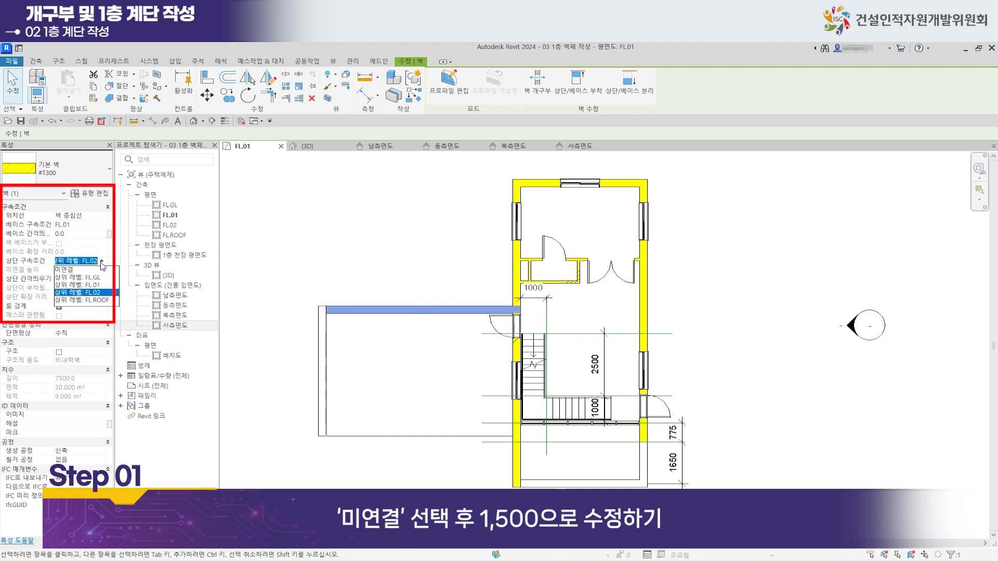
left_click(81, 276)
left_click(81, 271)
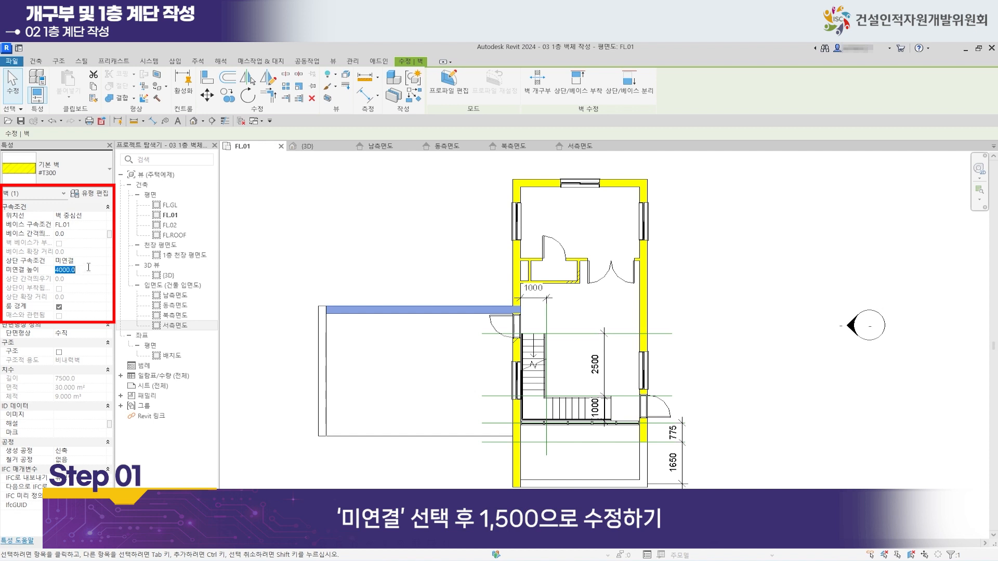
key("Return")
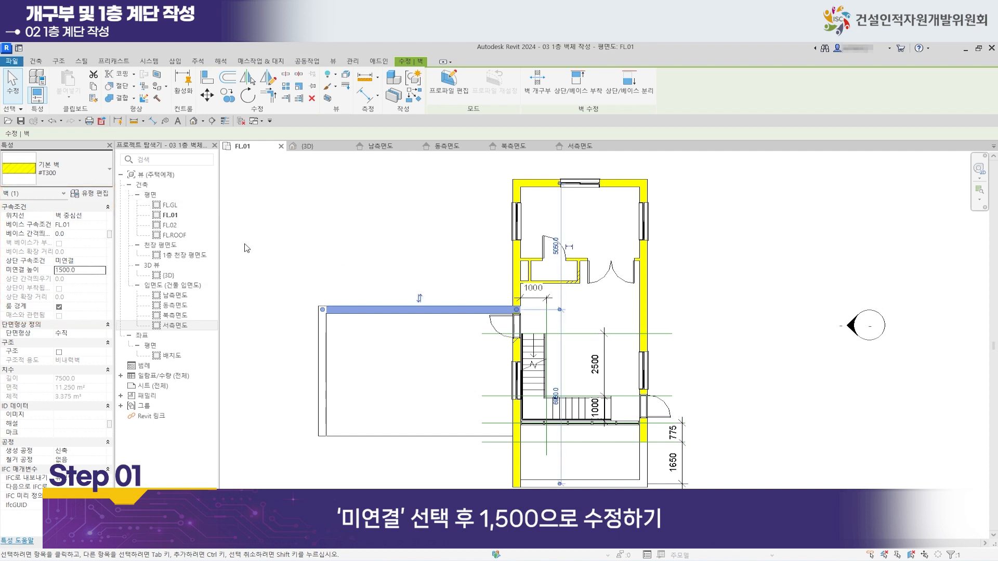
left_click(306, 146)
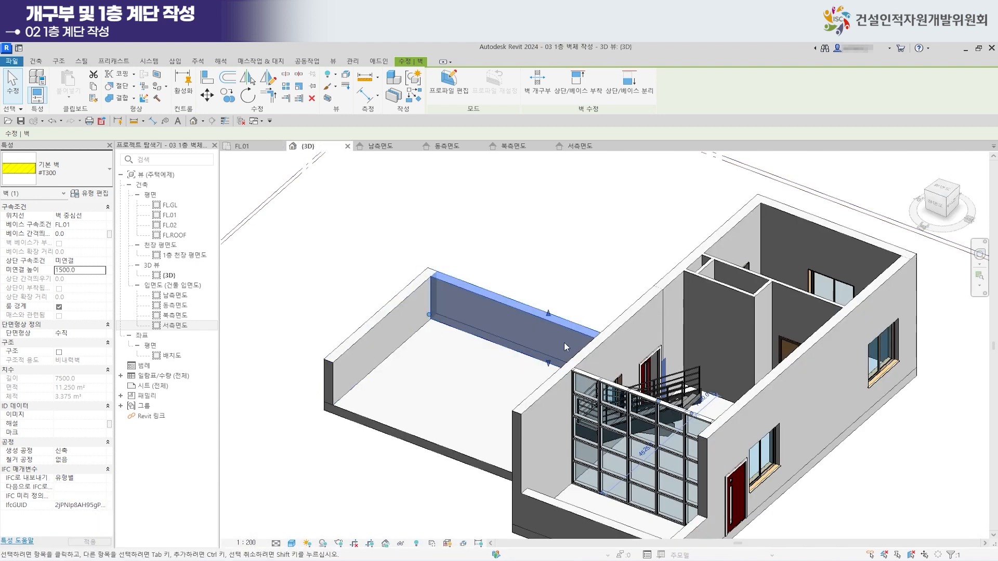
left_click(349, 257)
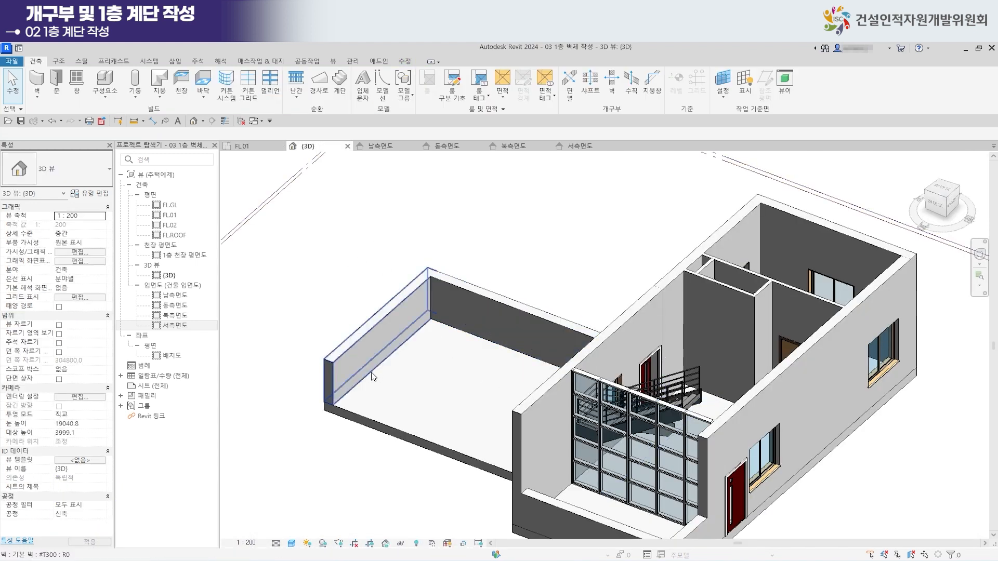
Examine in the 3D view where the lowered wall meets the frame of the exterior door.
middle_click_drag(410, 372, 625, 390, "shift")
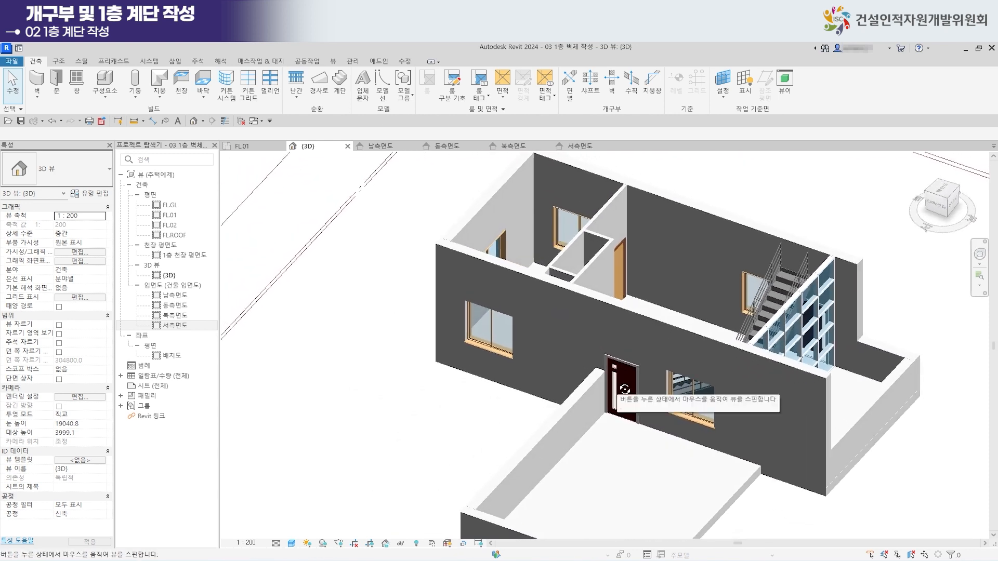
scroll(636, 455, "up", 3)
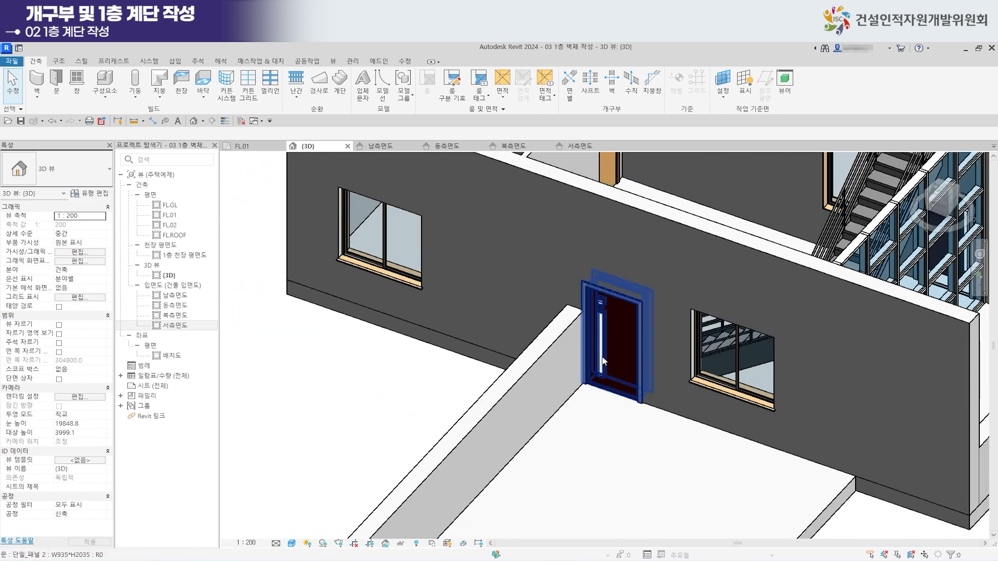
scroll(585, 391, "up", 3)
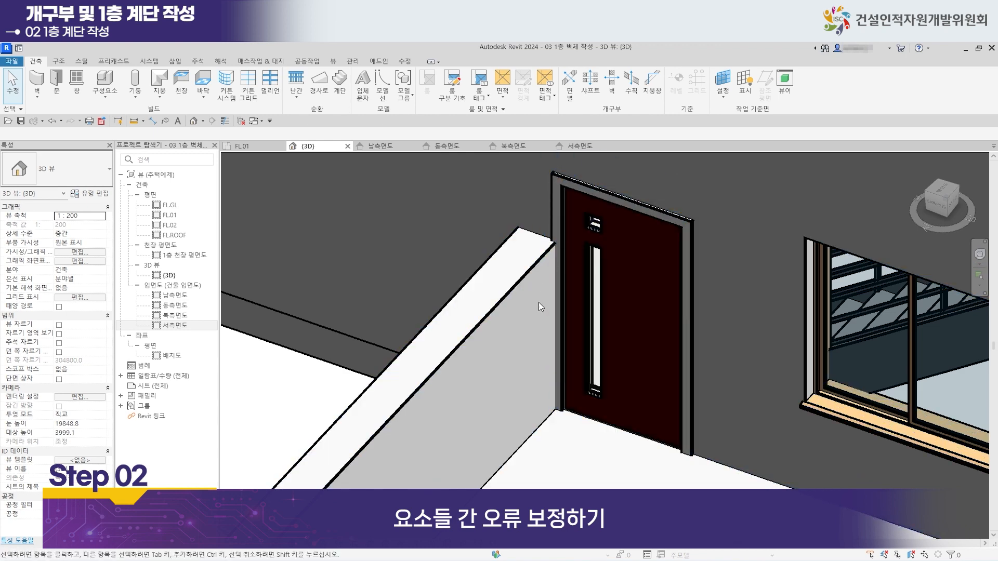
scroll(547, 295, "down", 3)
scroll(550, 207, "up", 2)
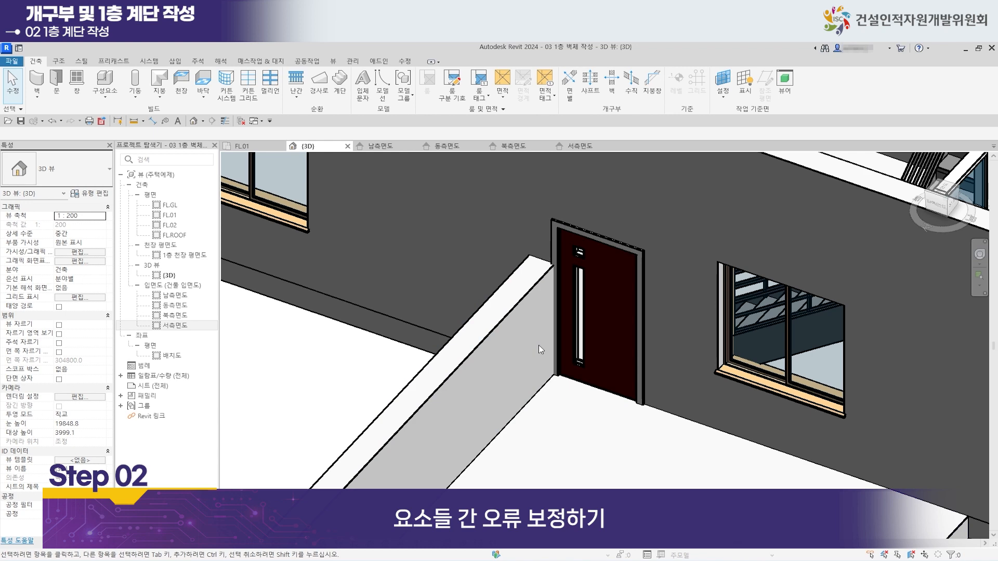
scroll(558, 258, "up", 5)
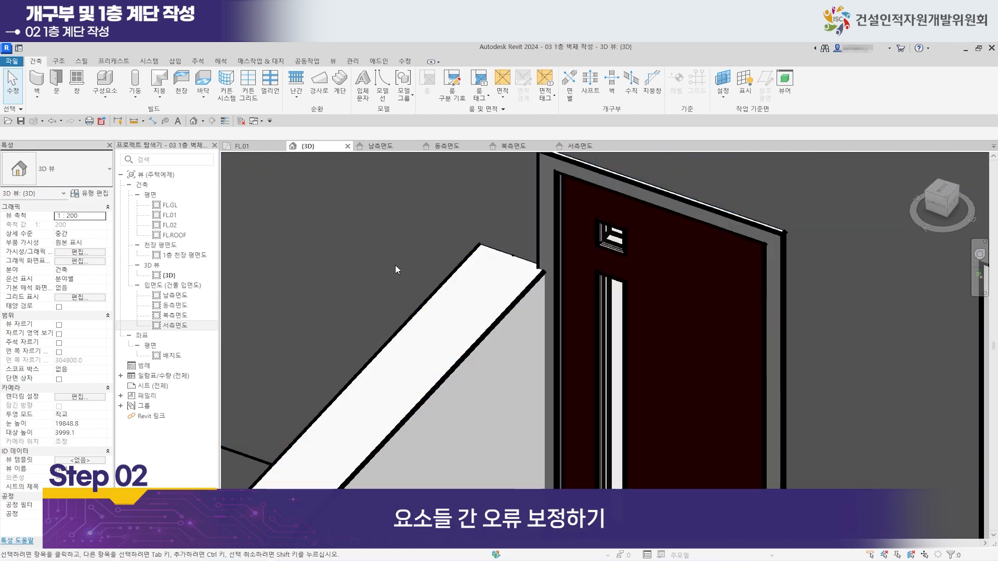
In FL.01, shift the exterior door away from the lowered wall to 230 mm from its centreline, and inspect the junction in 3D.
left_click(243, 146)
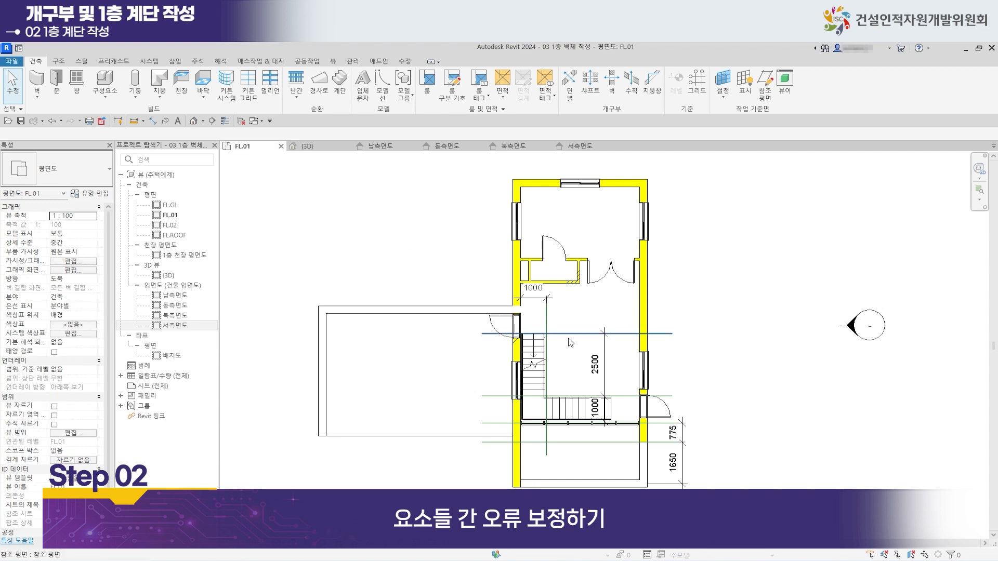
scroll(532, 294, "up", 3)
left_click(450, 287)
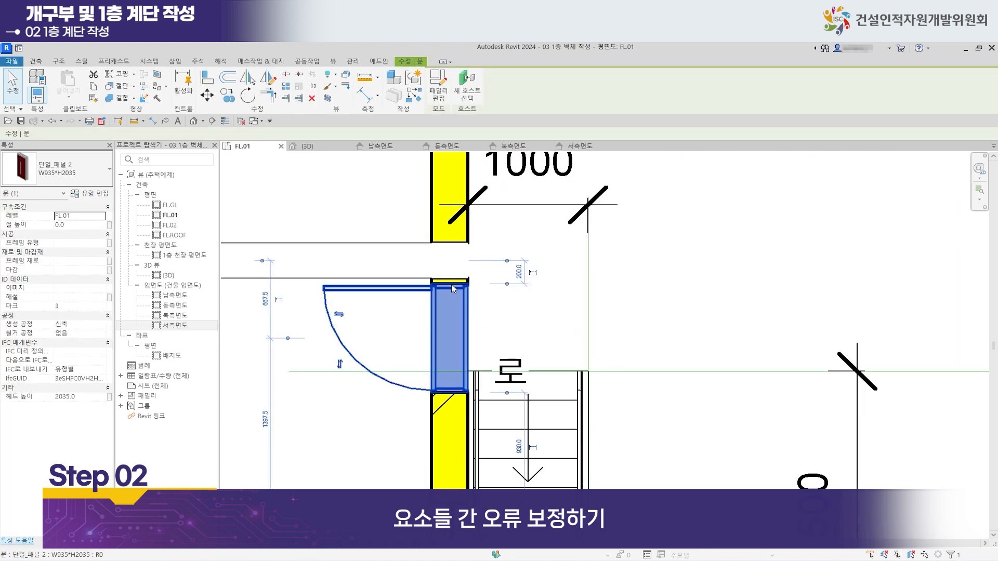
mouse_move(450, 285)
left_mouse_down()
mouse_move(450, 308)
mouse_move(448, 298)
left_mouse_up()
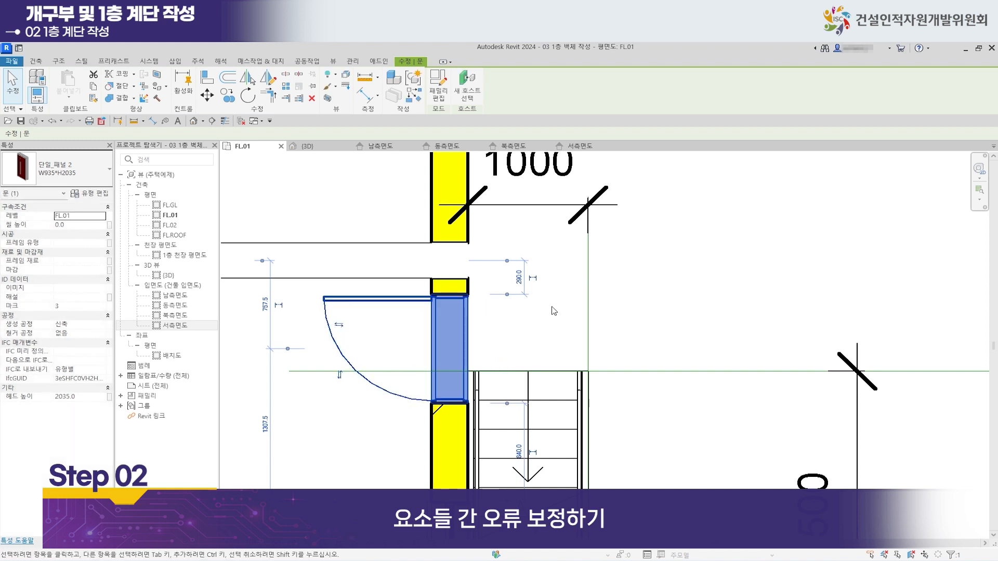
scroll(461, 298, "up", 3)
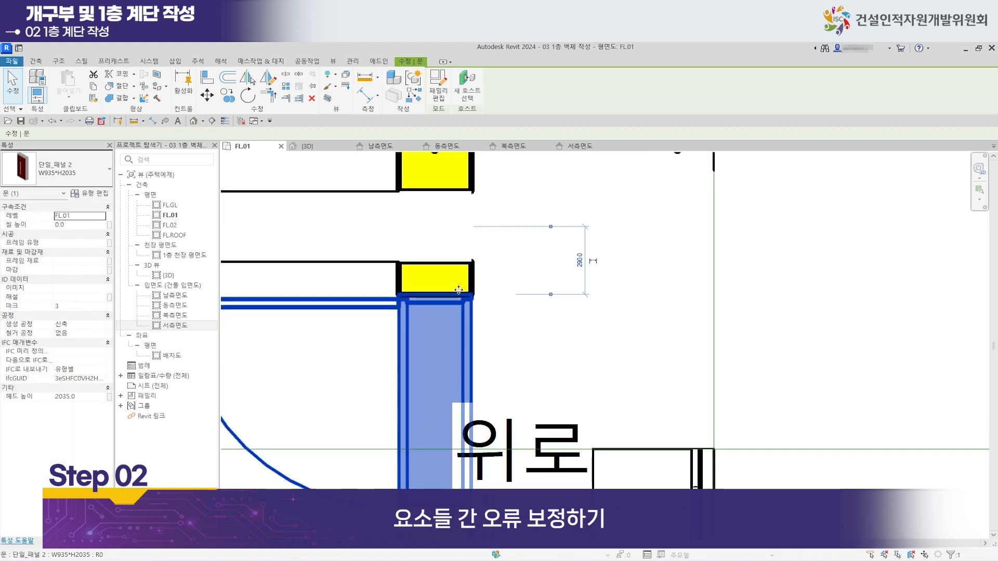
mouse_move(453, 289)
left_mouse_down()
mouse_move(453, 279)
mouse_move(454, 289)
left_mouse_up()
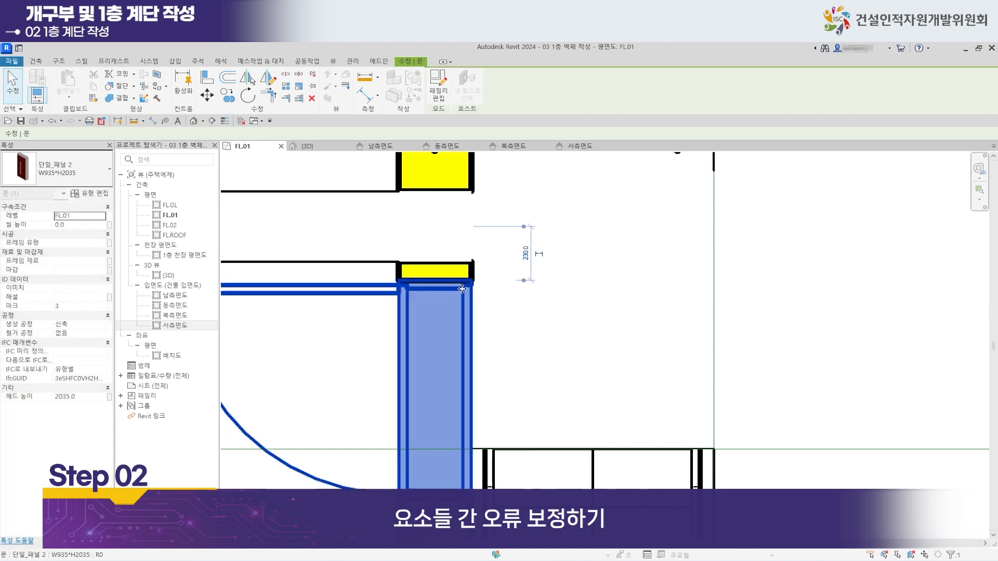
scroll(494, 284, "down", 4)
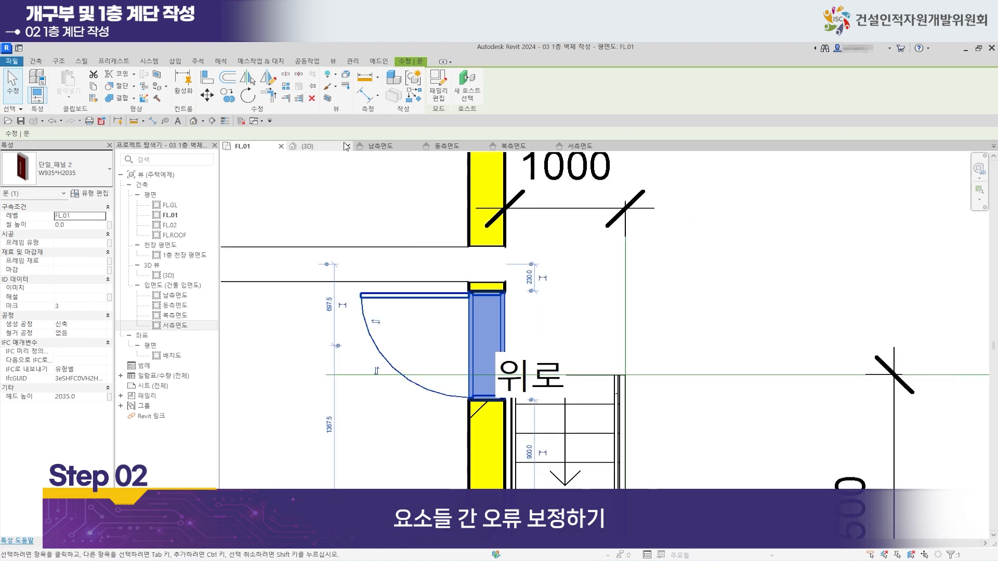
left_click(312, 147)
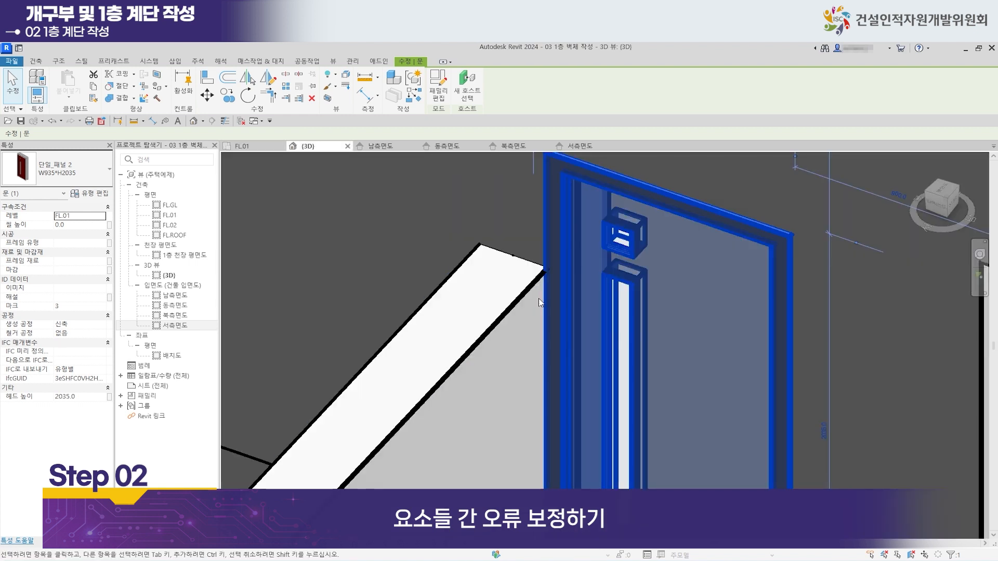
scroll(542, 301, "up", 5)
scroll(464, 231, "down", 4)
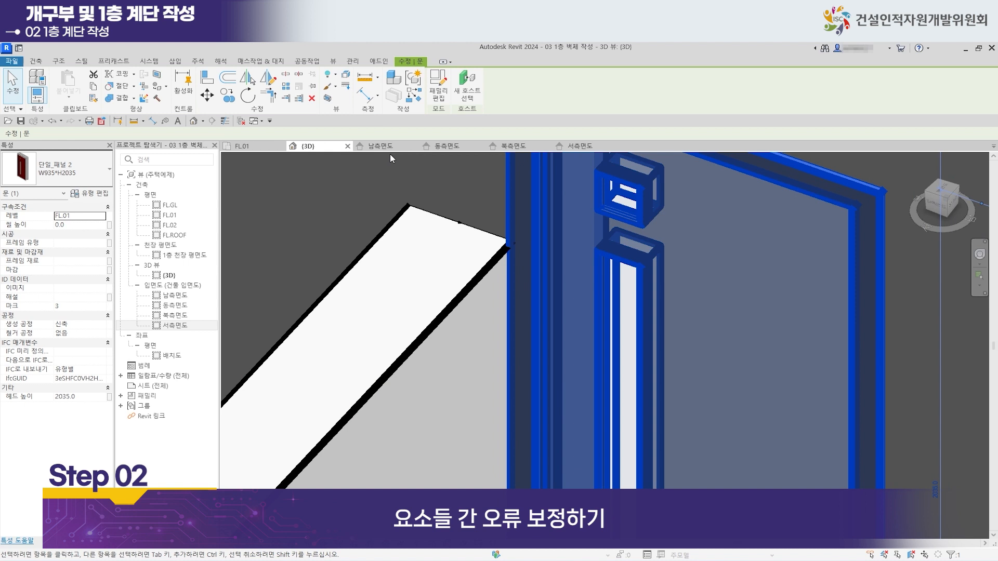
Move the exterior door in the FL.01 plan to 300 mm from the lowered wall's centreline, and check the clearance in 3D.
left_click(261, 148)
scroll(502, 295, "up", 2)
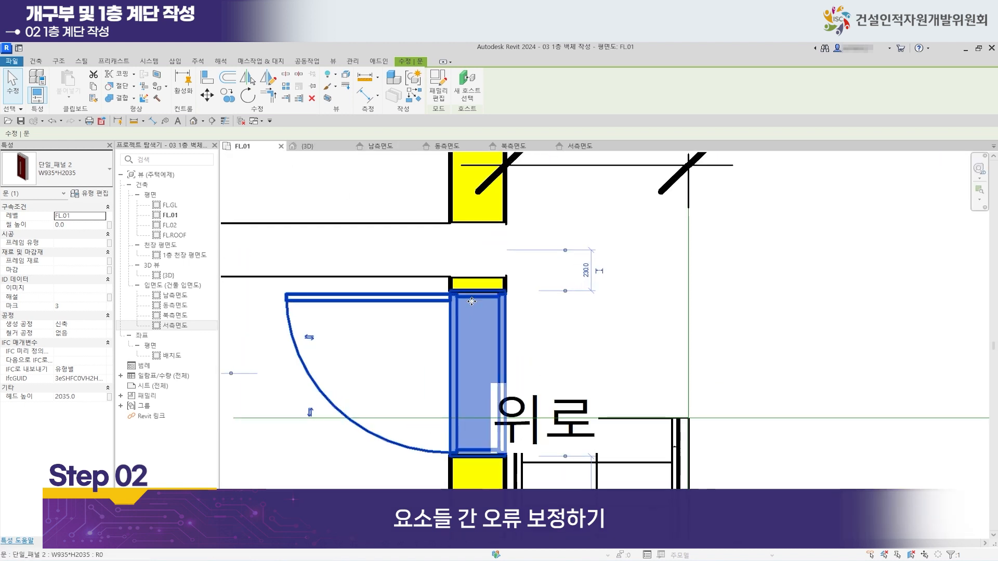
left_click_drag(481, 308, 481, 307)
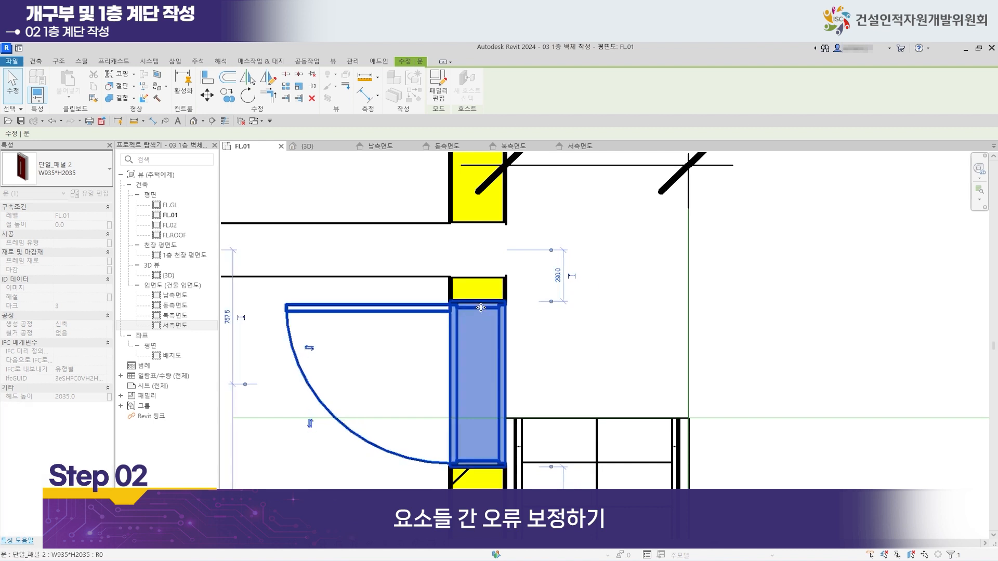
scroll(482, 307, "up", 2)
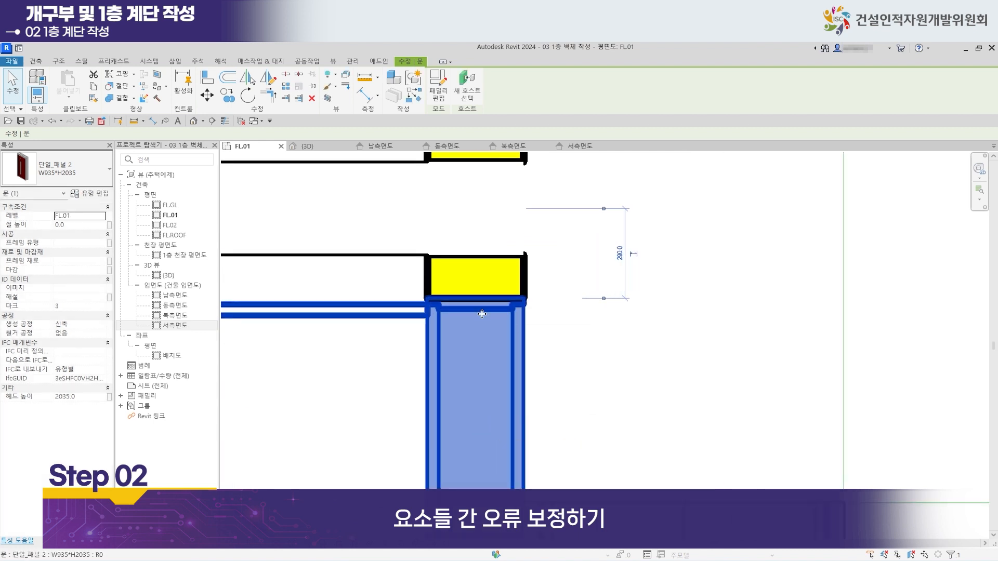
left_click_drag(483, 320, 483, 306)
scroll(482, 306, "up", 4)
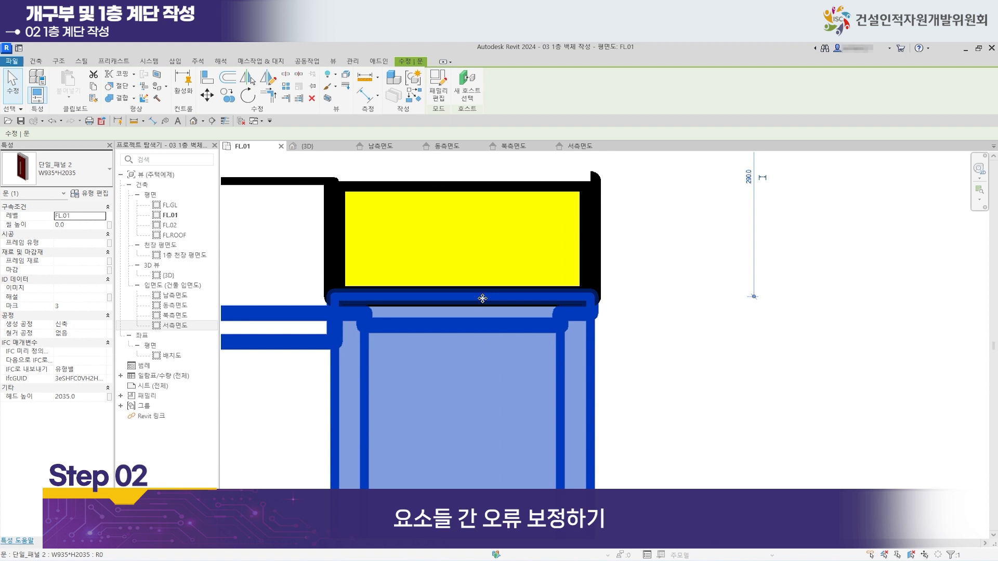
left_click_drag(484, 307, 483, 307)
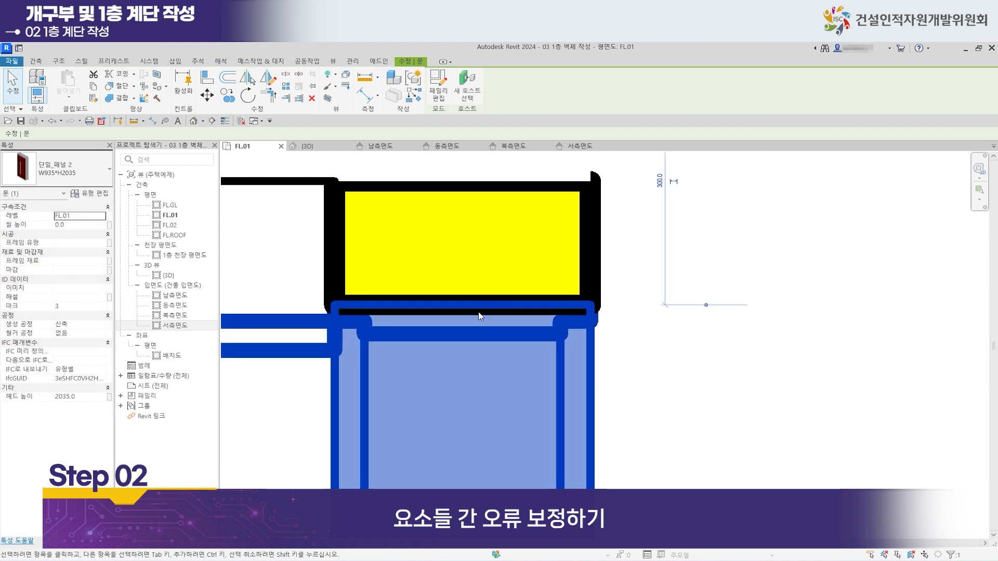
left_click(308, 146)
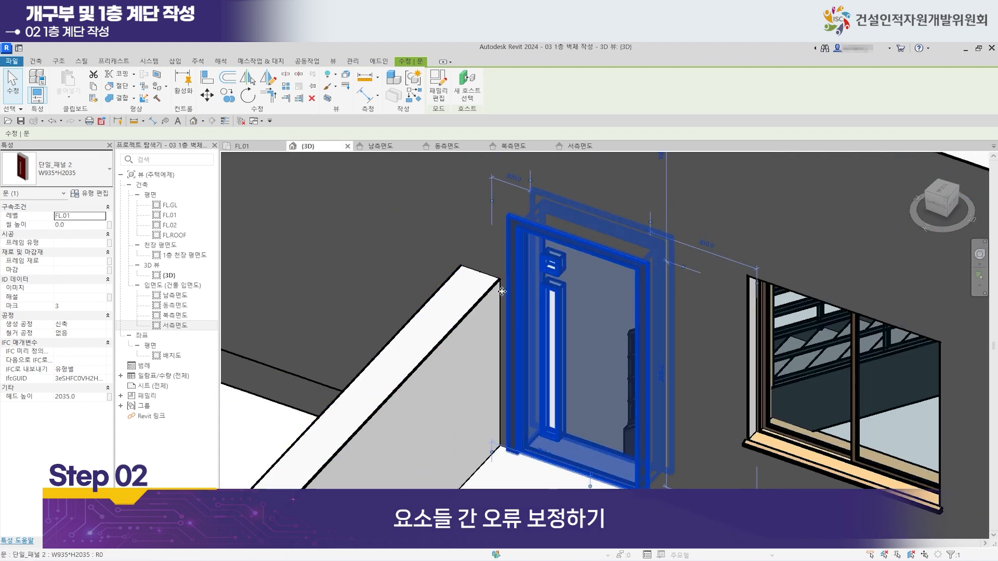
Clear the door selection, review the corrected first floor from opposite sides in 3D, and show the whole FL.01 plan.
scroll(482, 303, "down", 8)
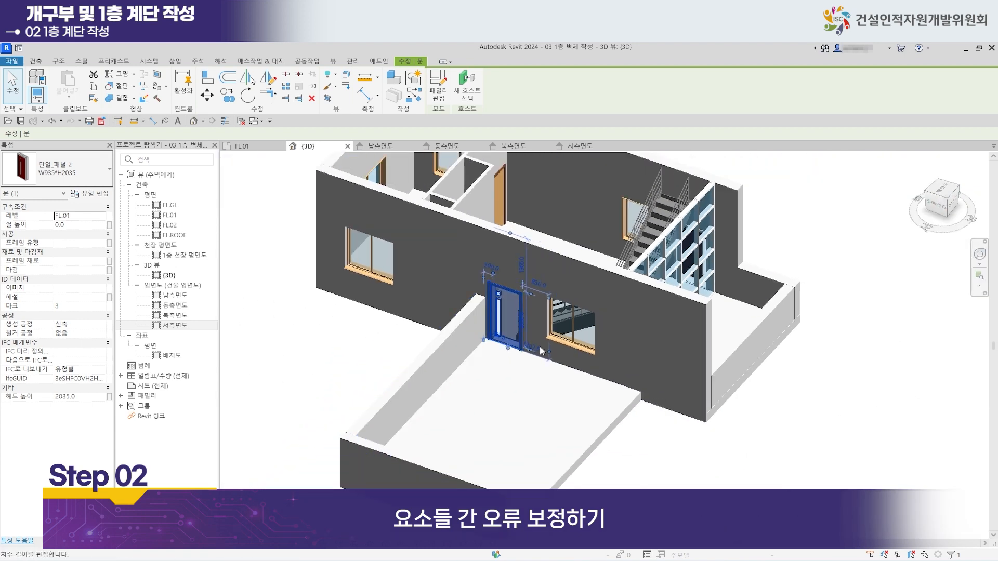
left_click(327, 347)
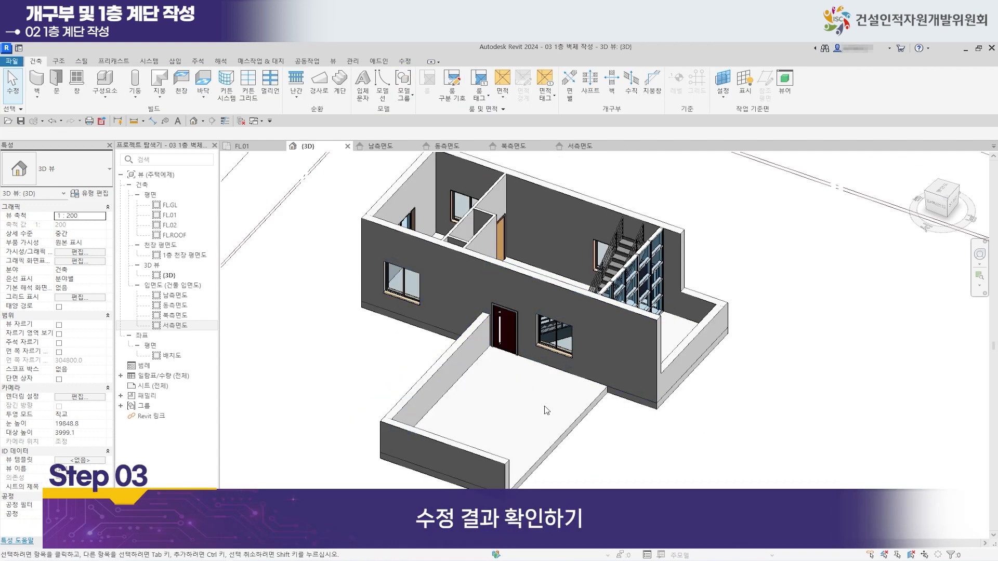
middle_click_drag(550, 409, 322, 452, "shift")
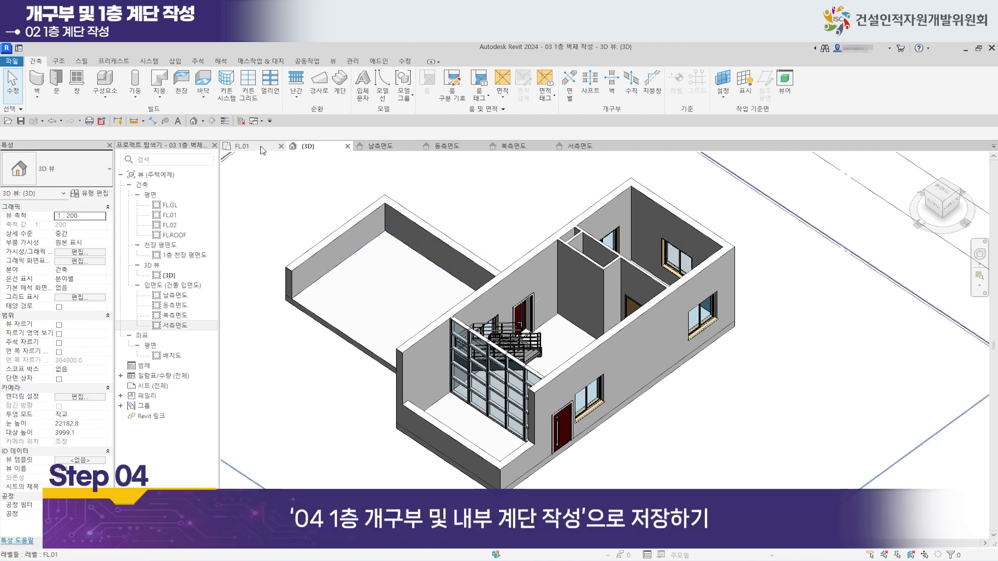
left_click(259, 149)
scroll(441, 276, "down", 3)
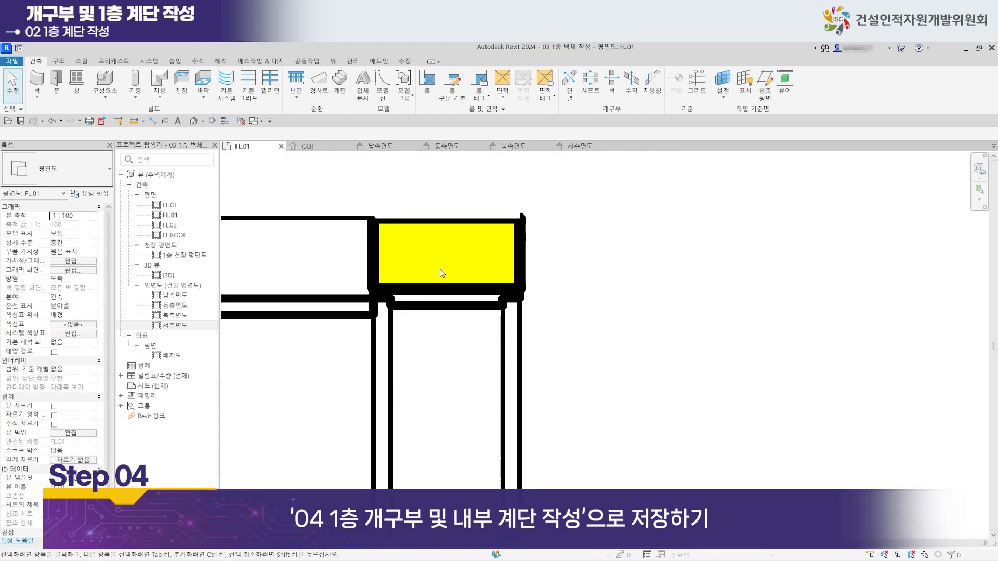
scroll(474, 365, "down", 5)
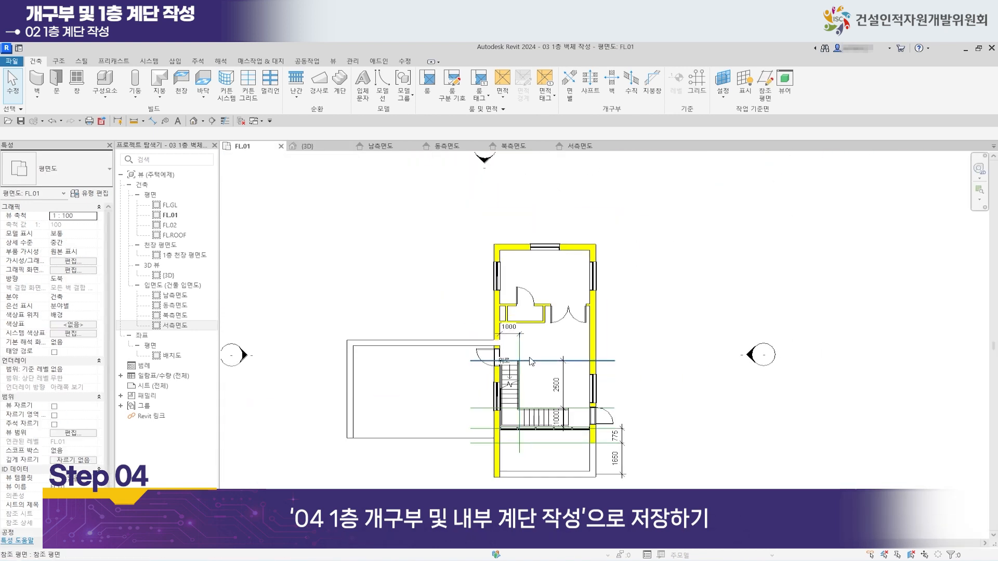
Save the project as a new file named "04 개구부 및 내부계단 작성.rvt" in the 주택프로젝트 folder.
left_click(12, 60)
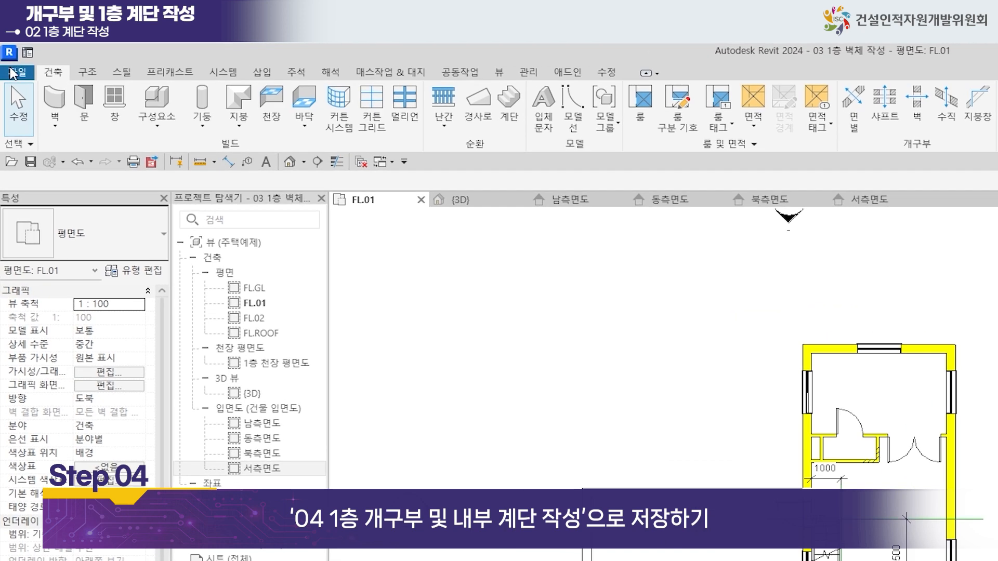
mouse_move(83, 260)
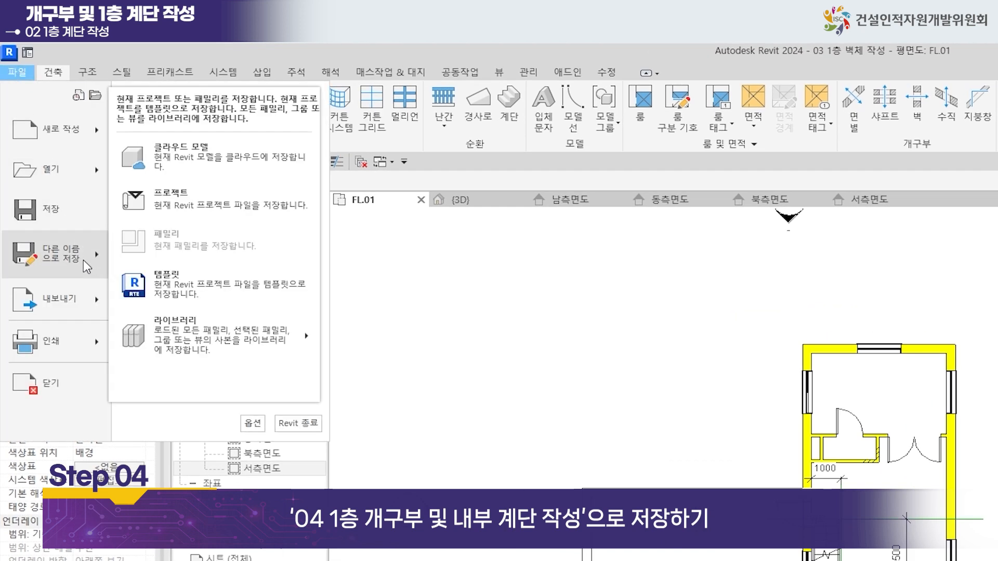
left_click(202, 211)
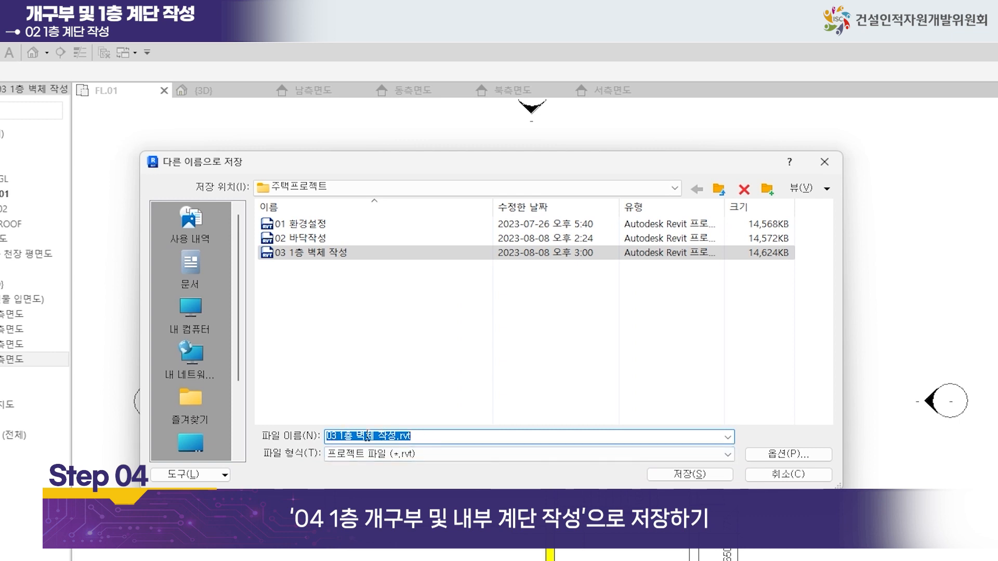
left_click_drag(341, 435, 296, 440)
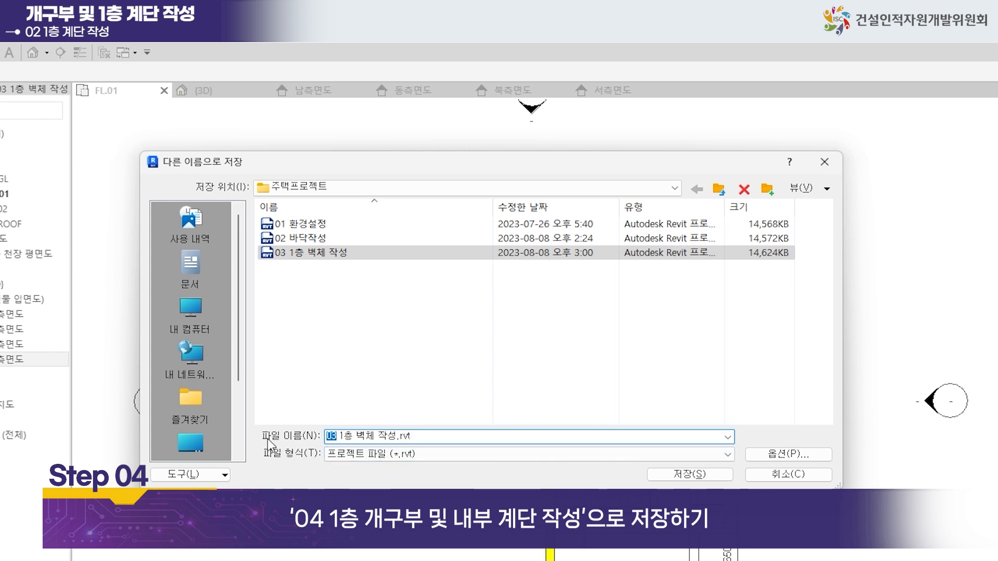
type("04 ")
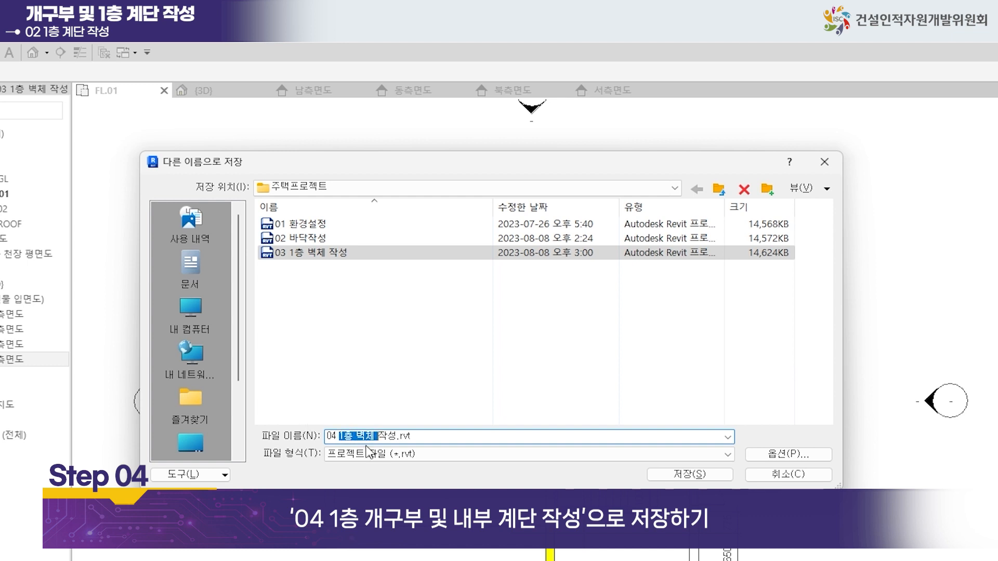
type("개구부")
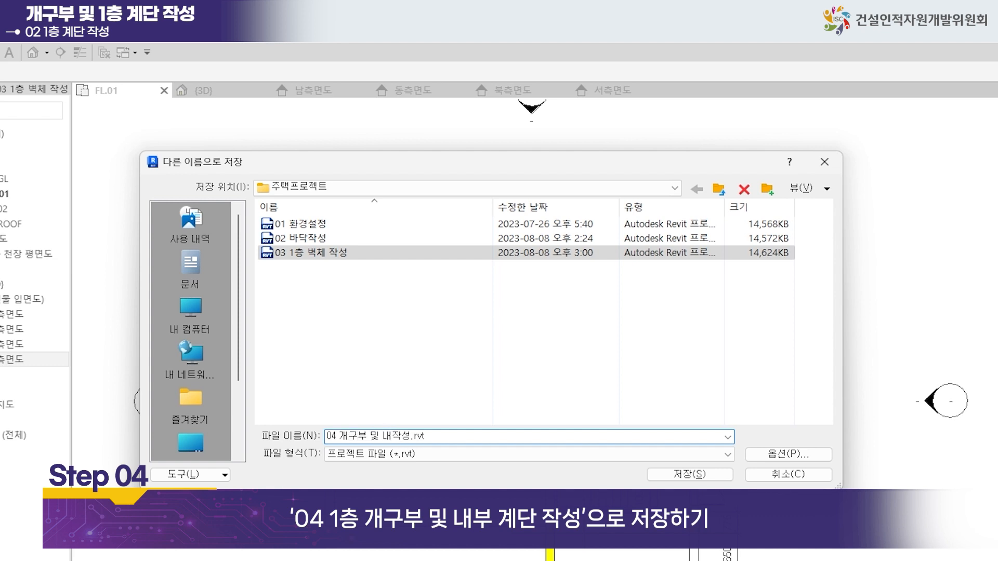
type(" 및 내부계단")
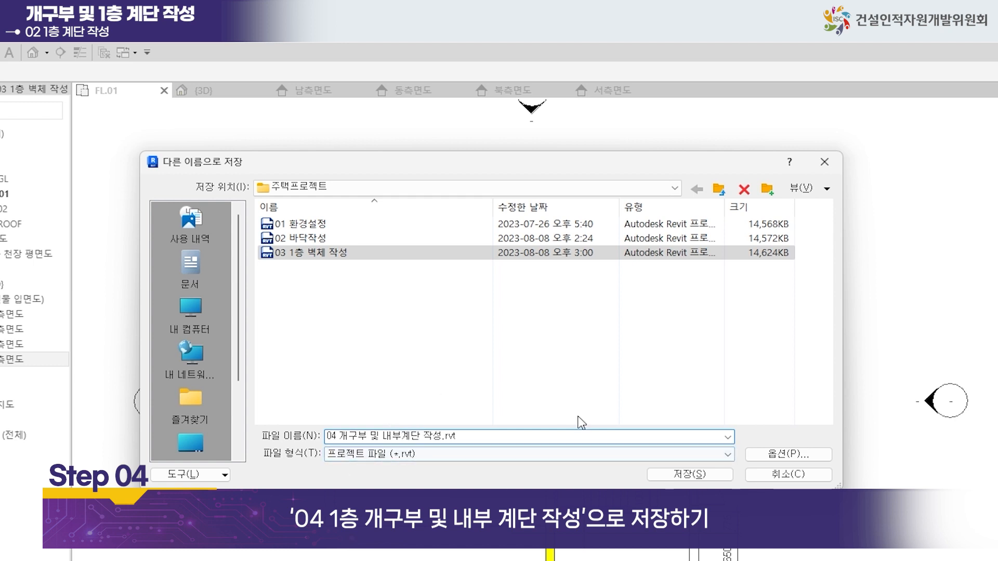
left_click(685, 474)
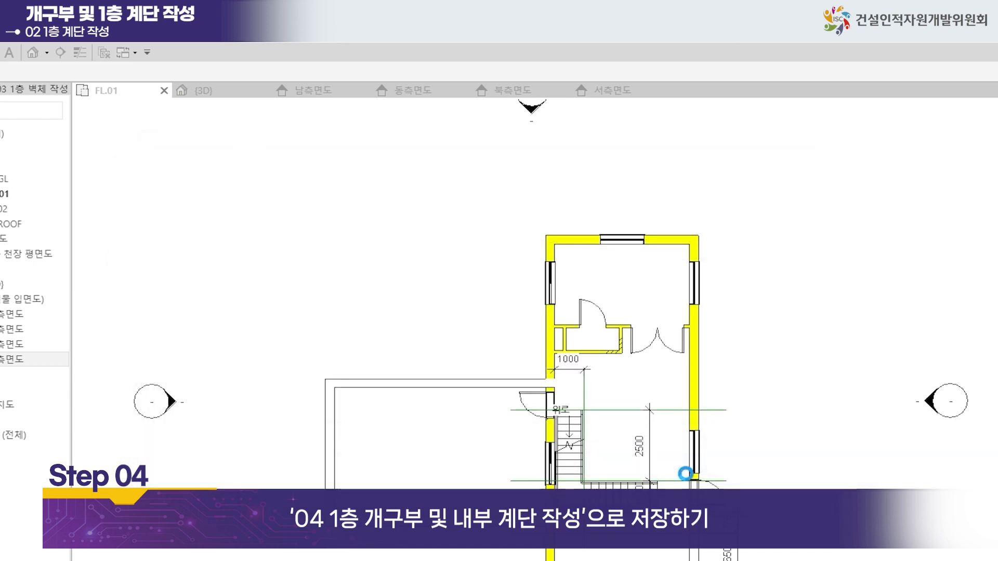